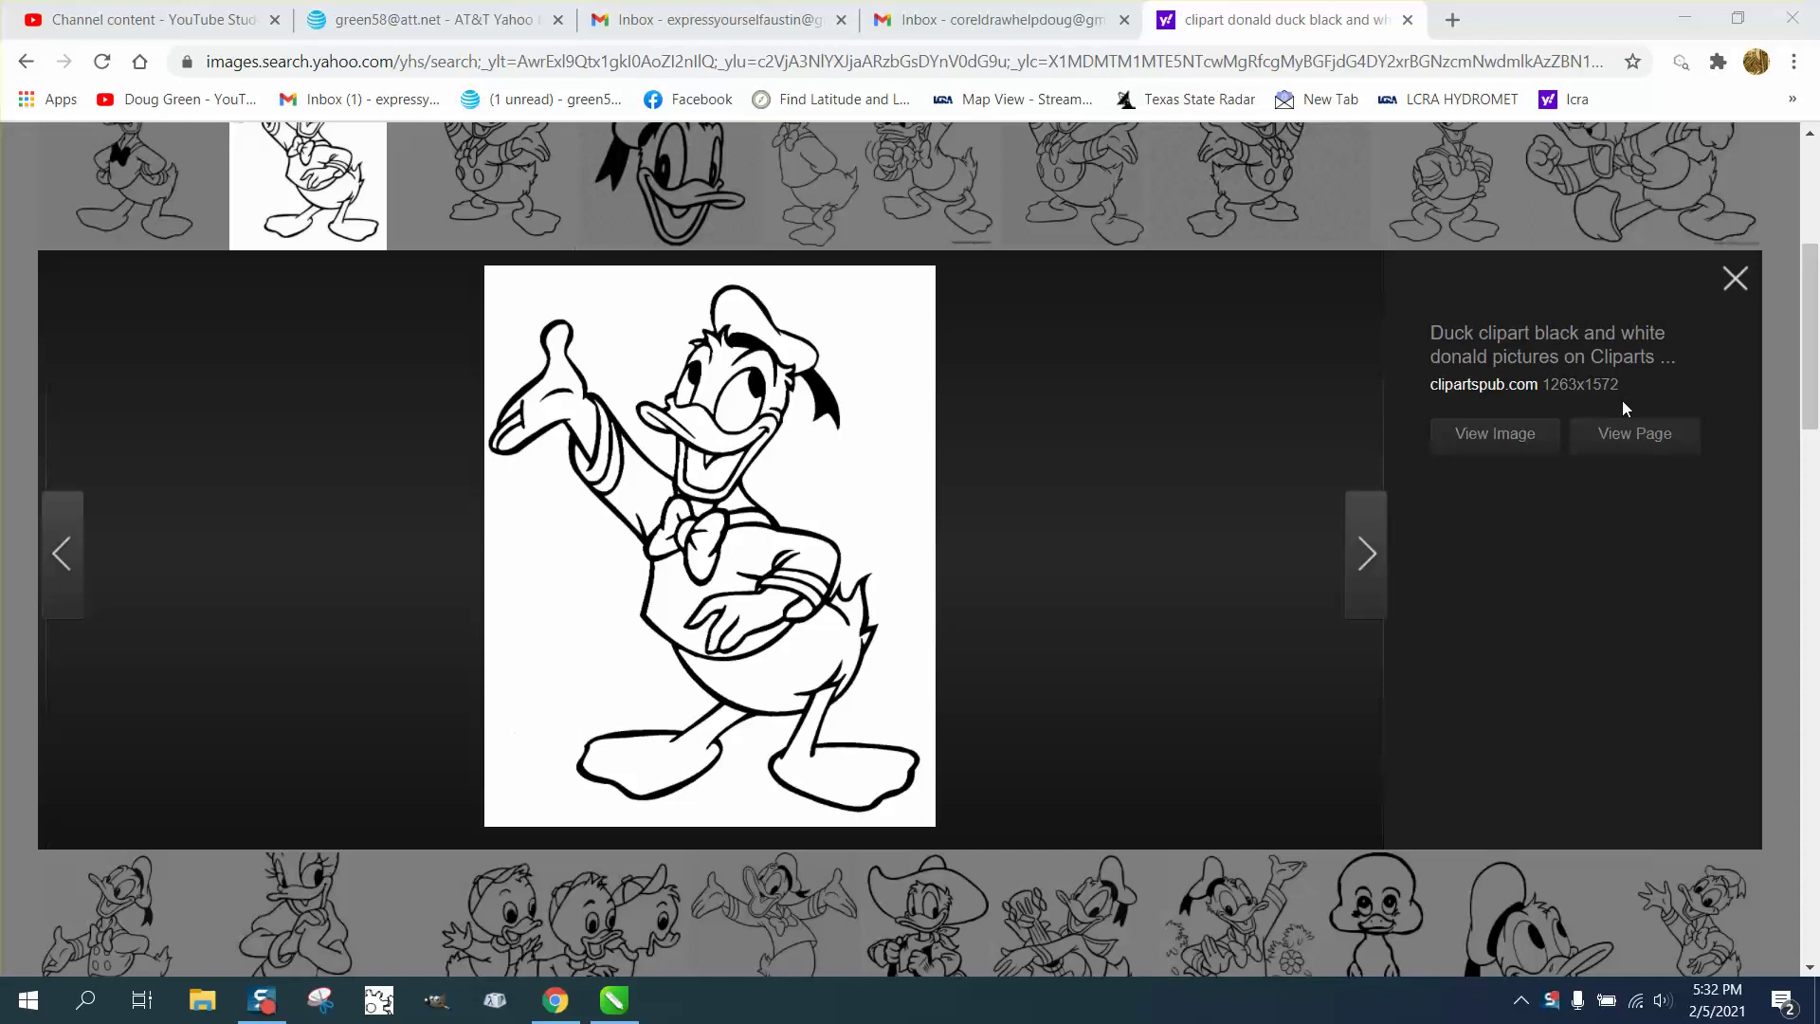
Shorten the image search to 'clipart donald duck' to get full-colour Donald results.
click(1735, 278)
scroll(723, 393, up, 4)
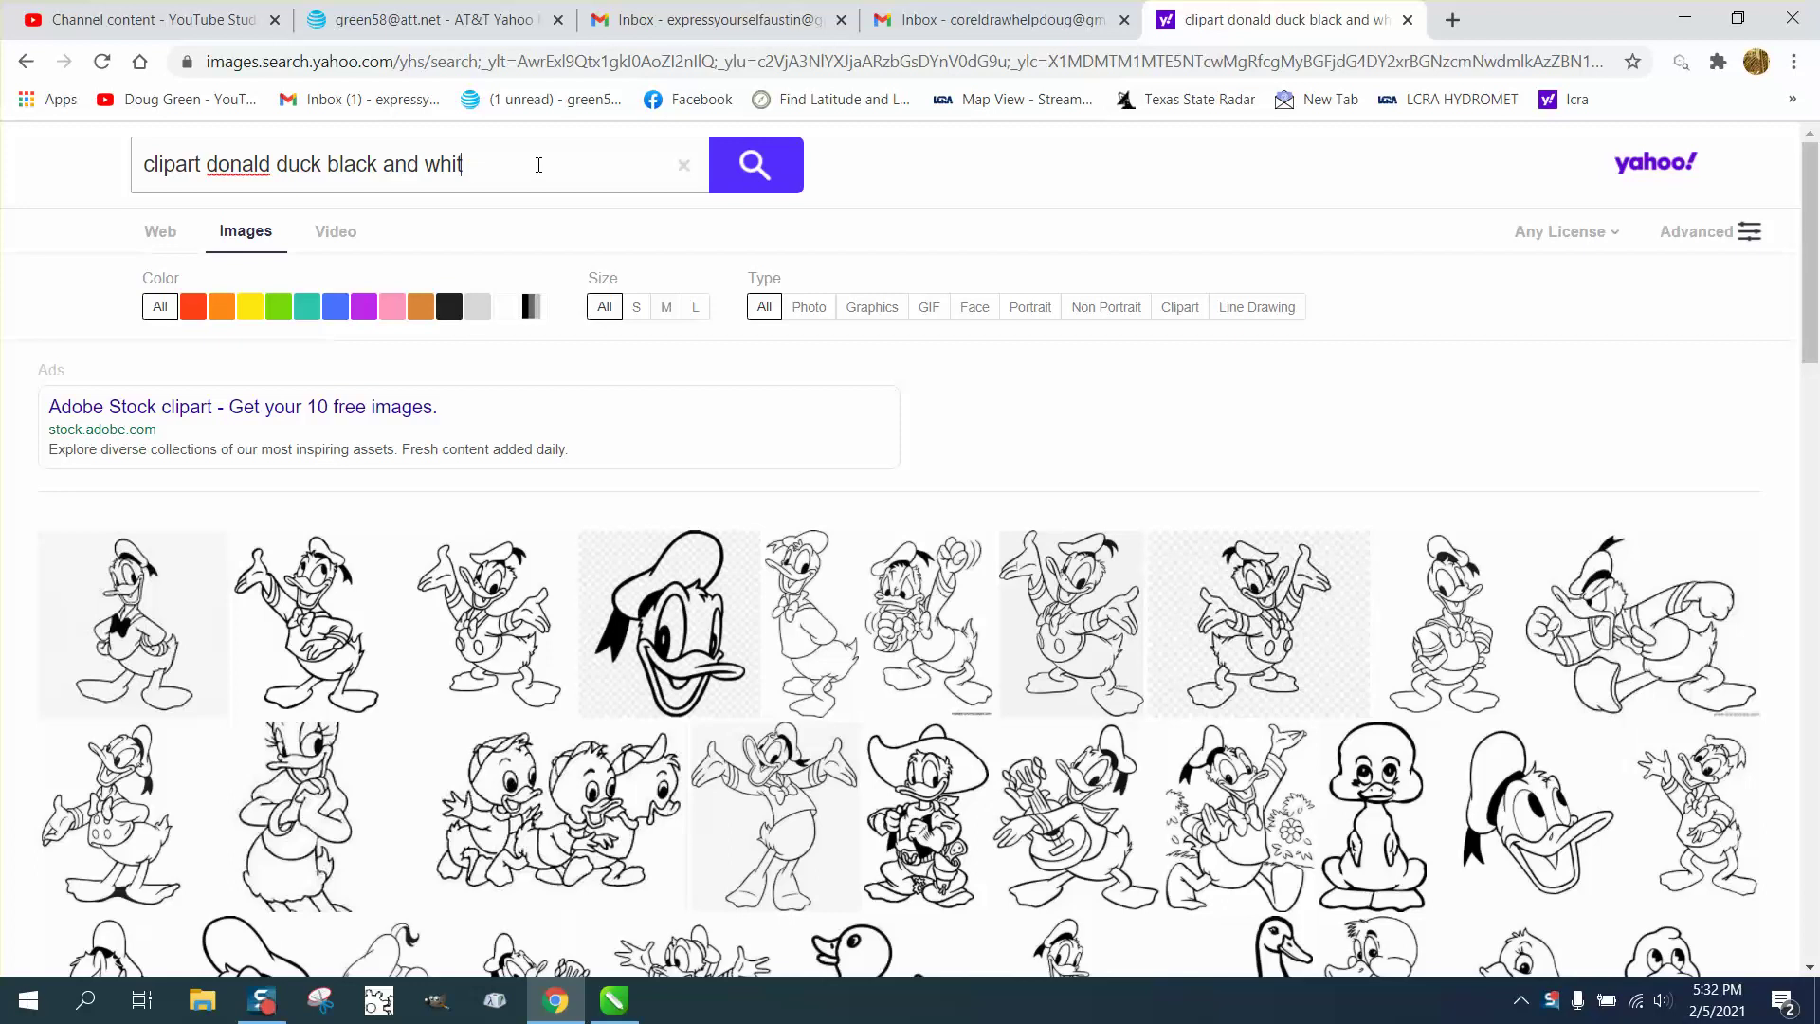
key(BackSpace)
key(BackSpace)
key(BackSpace)
key(BackSpace)
key(BackSpace)
key(BackSpace)
key(BackSpace)
key(BackSpace)
key(BackSpace)
key(BackSpace)
key(BackSpace)
key(BackSpace)
key(BackSpace)
key(BackSpace)
key(Return)
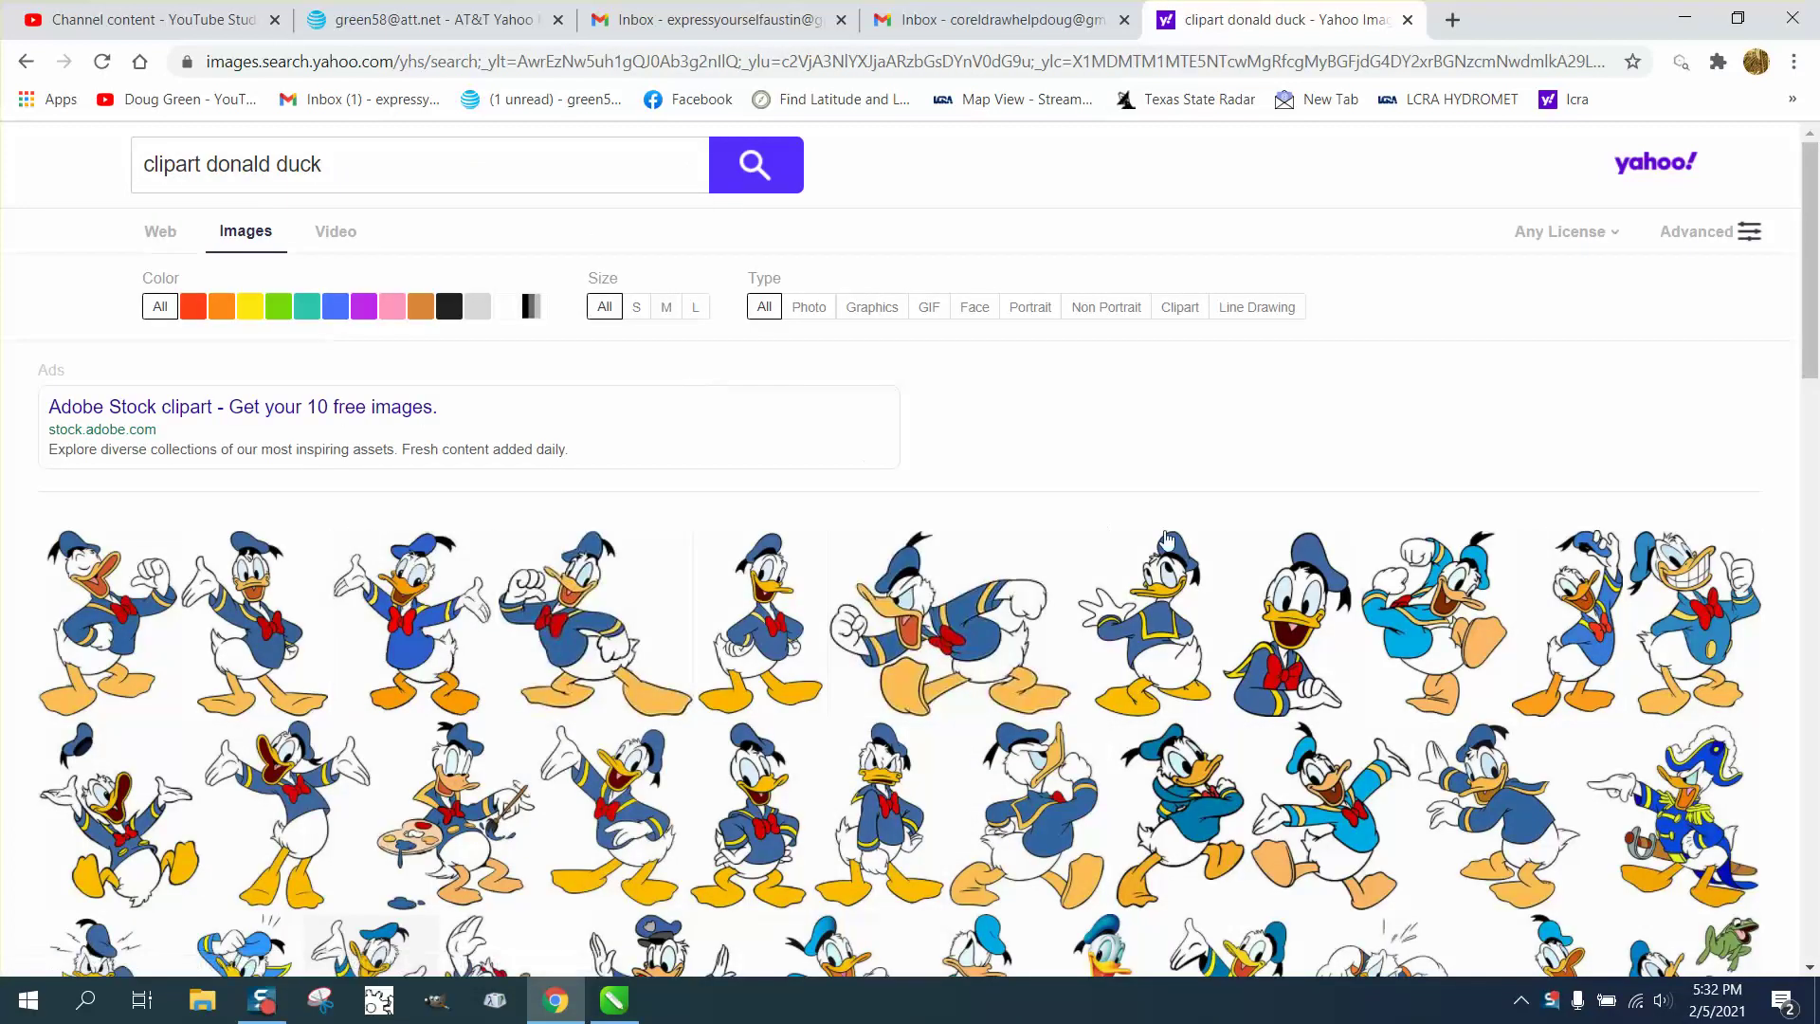
Browse the Donald results, previewing one image and closing it again.
scroll(997, 514, down, 1)
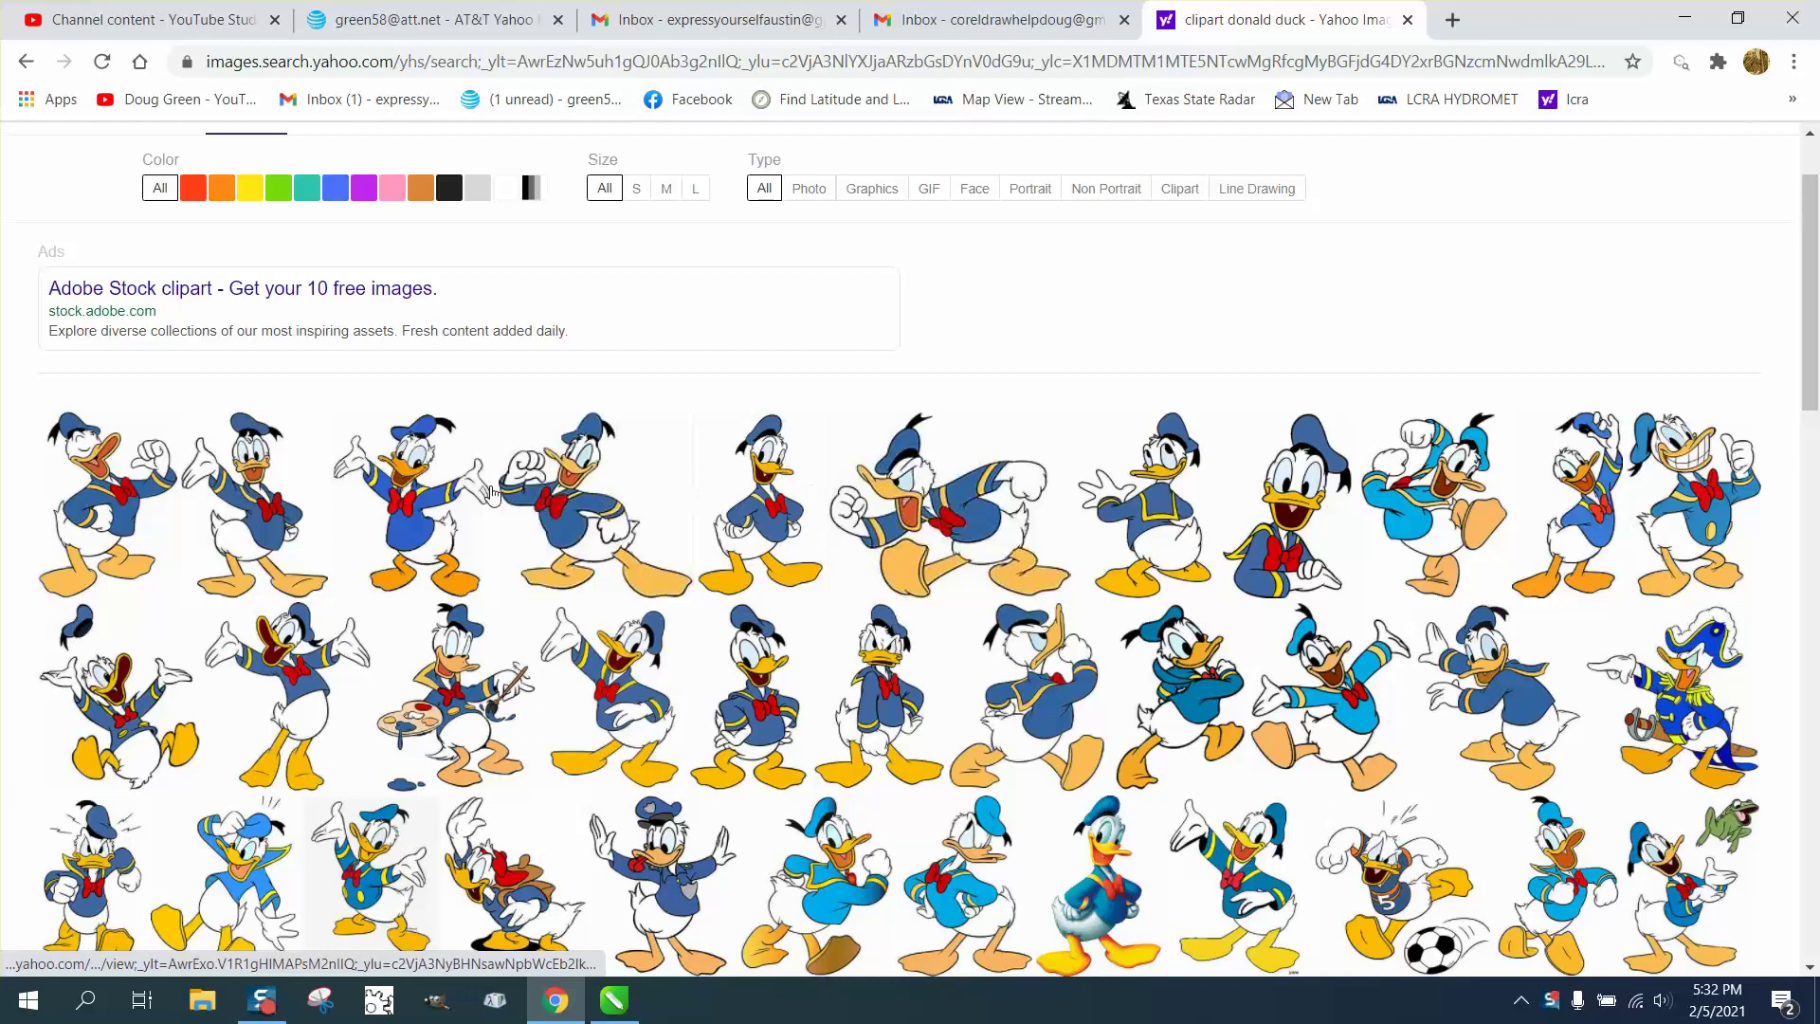
scroll(445, 512, down, 1)
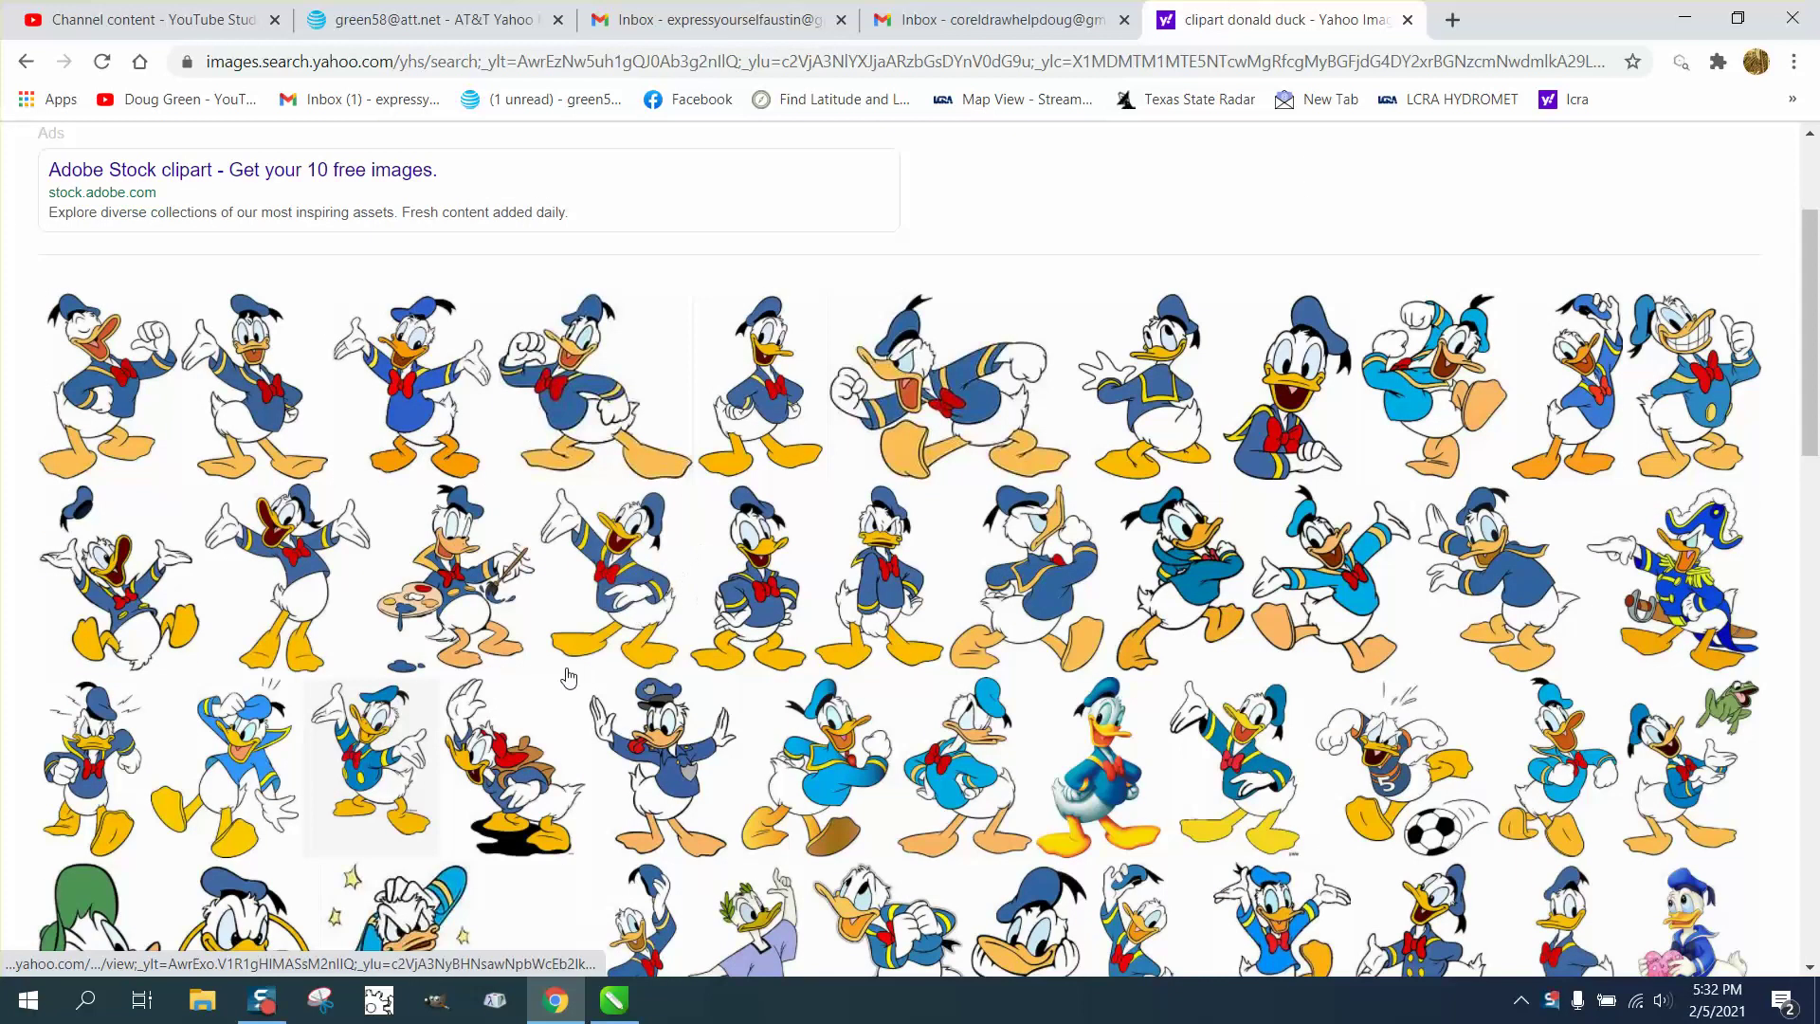
click(1203, 730)
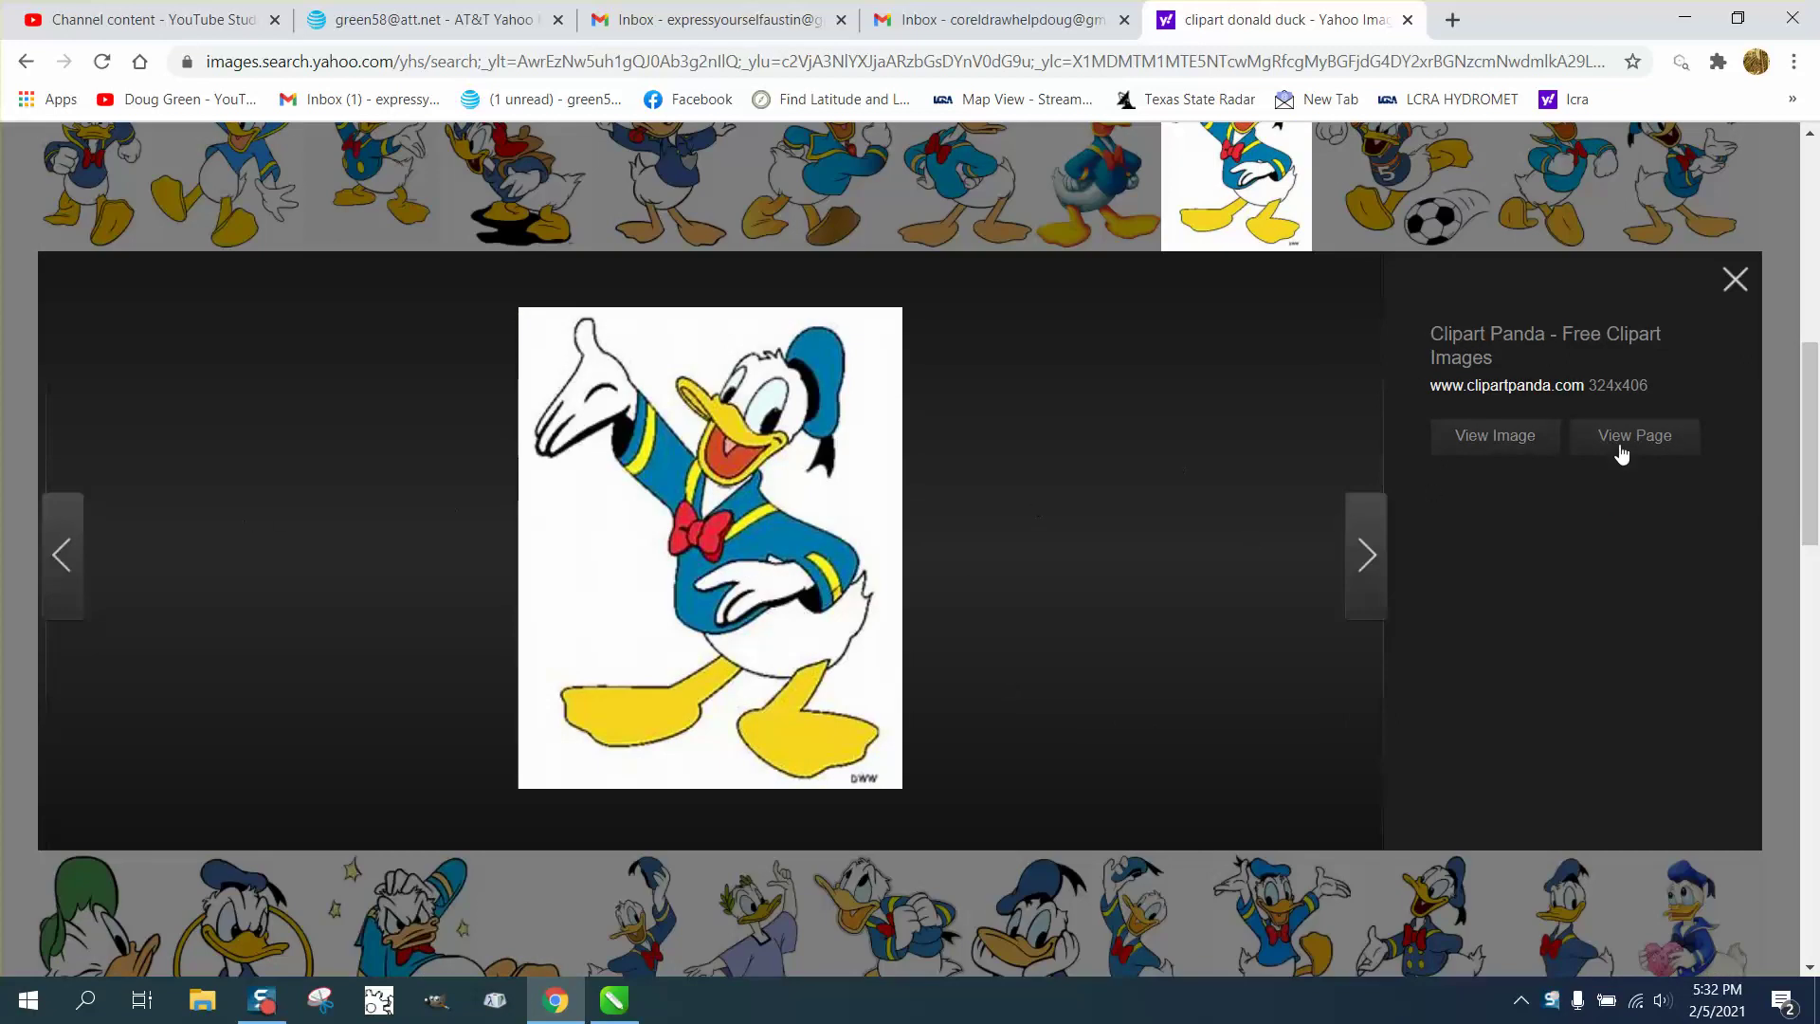
click(1740, 282)
scroll(1344, 599, down, 2)
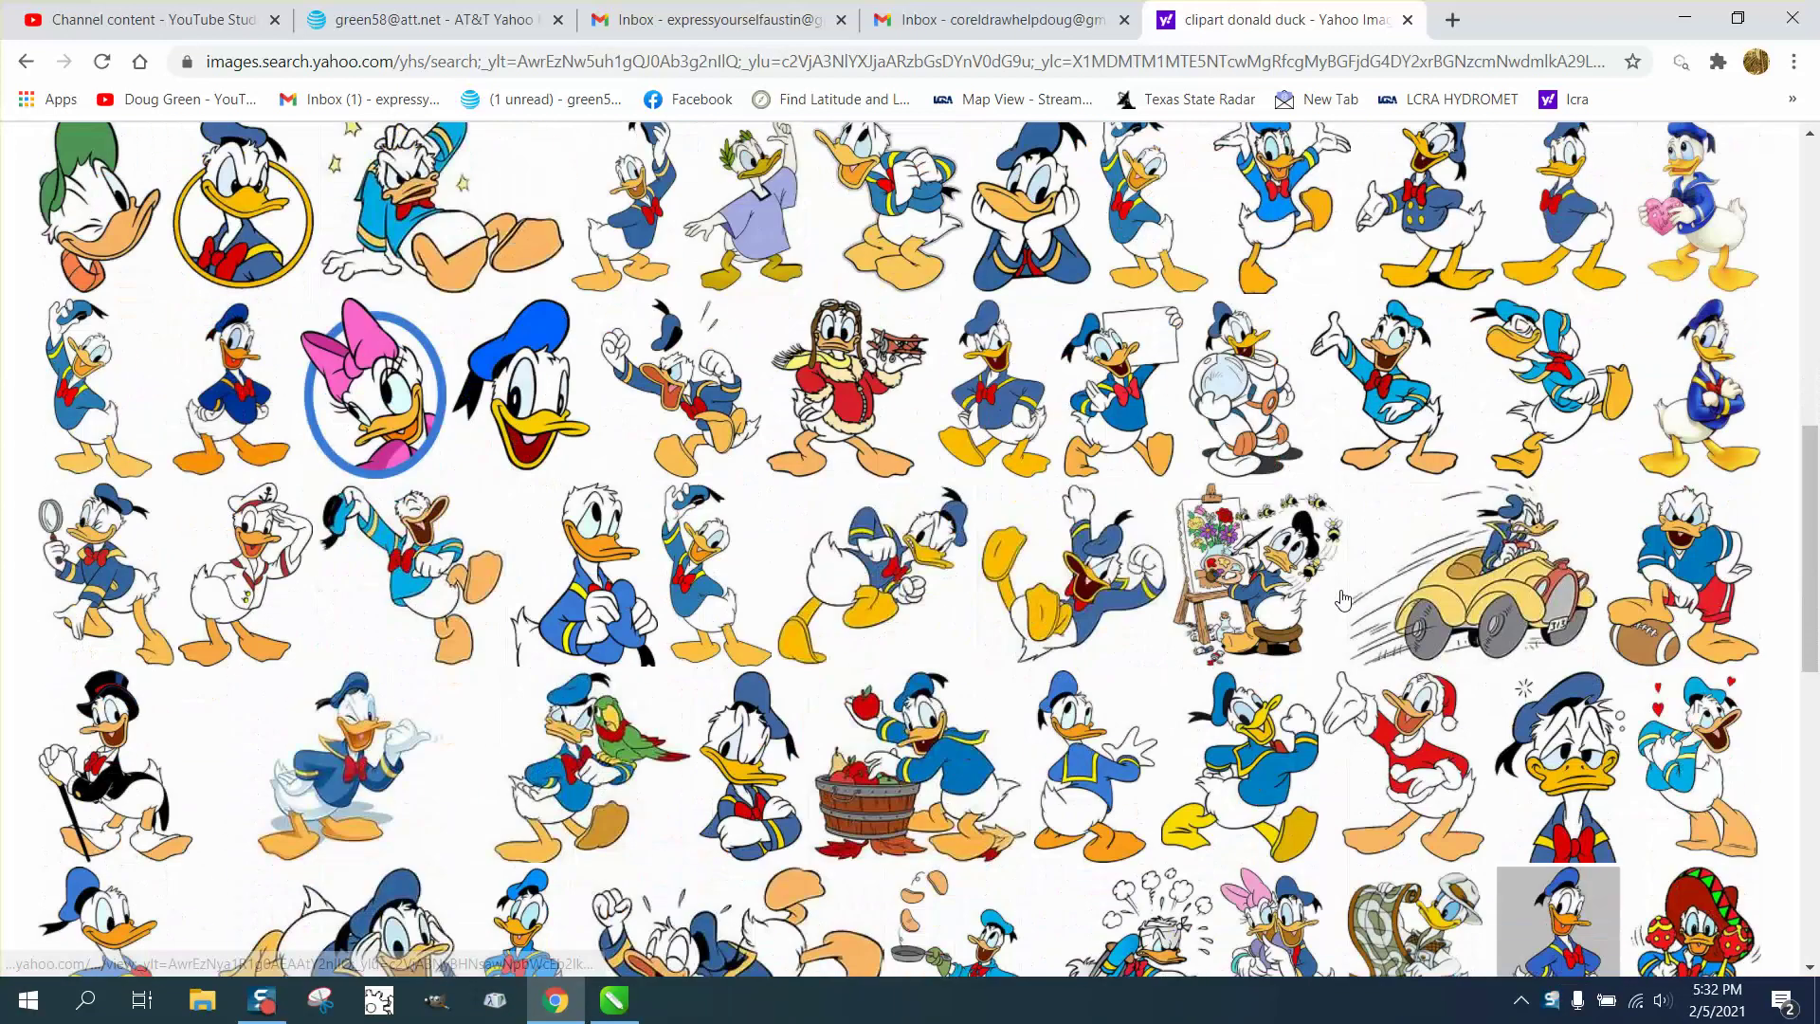
scroll(1343, 599, down, 1)
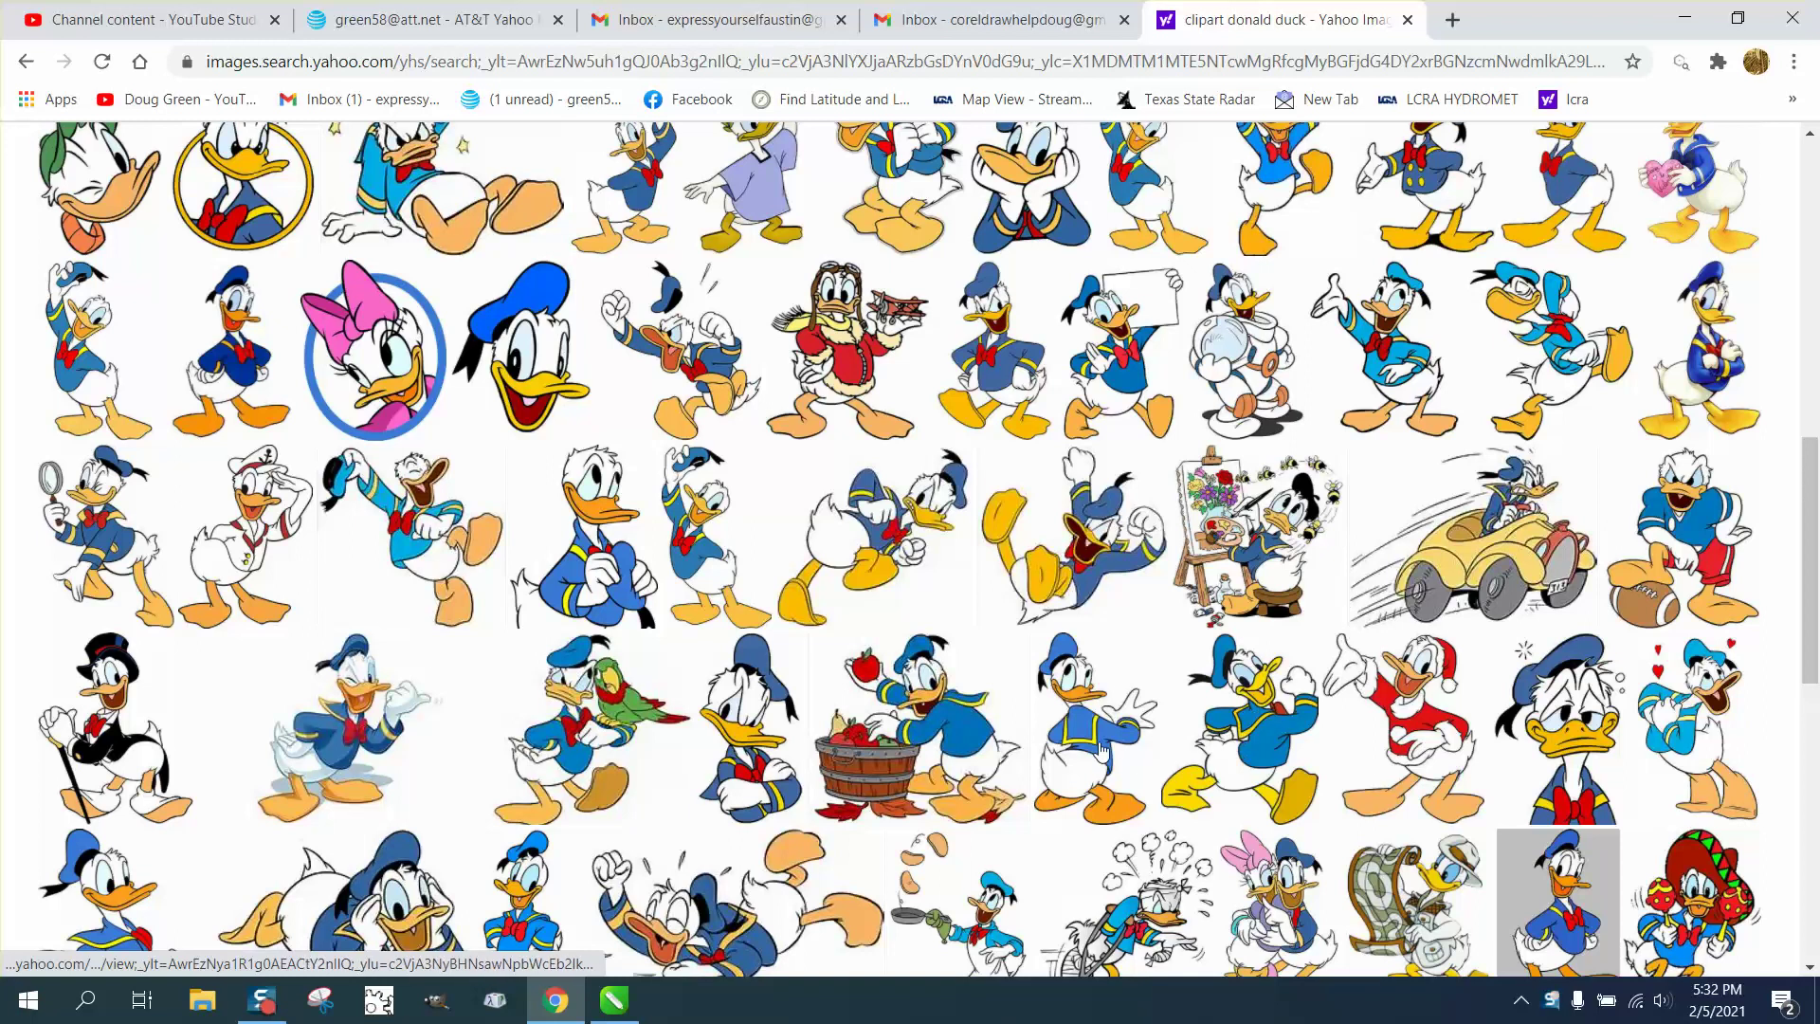
scroll(1102, 751, up, 5)
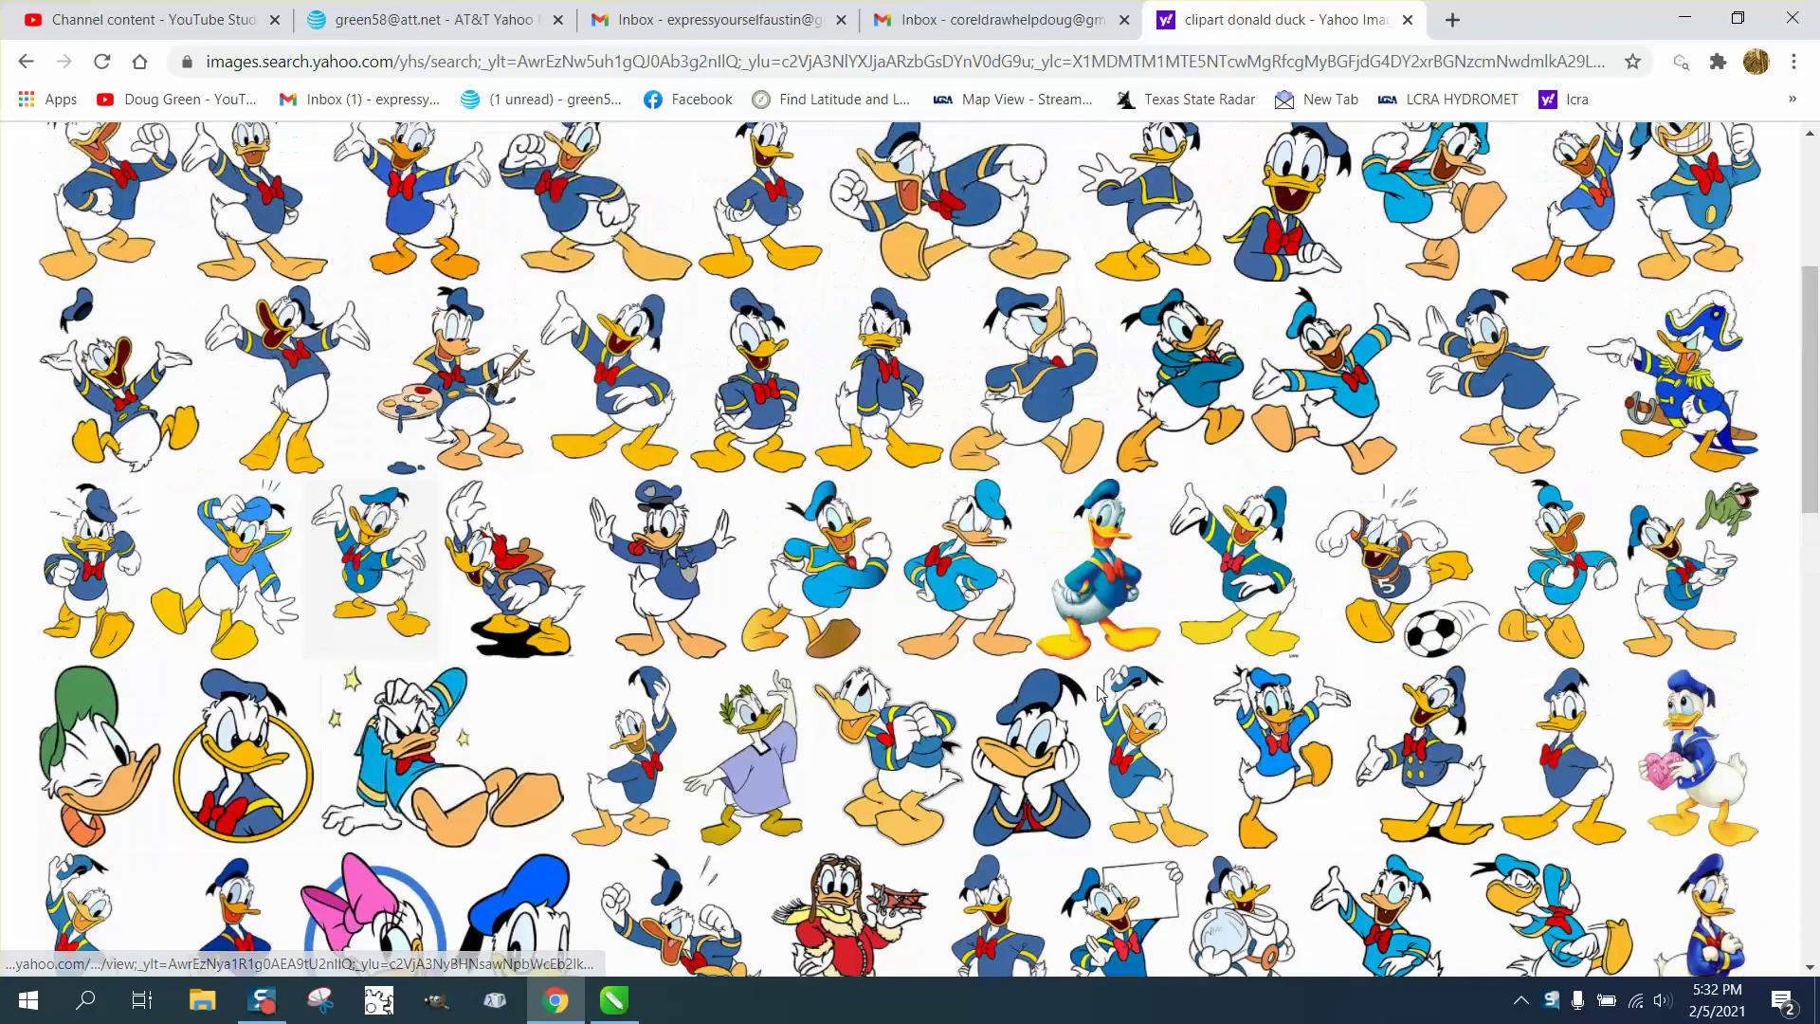
Step through previews to the standing Donald from disneyclips.com and copy that image.
click(937, 589)
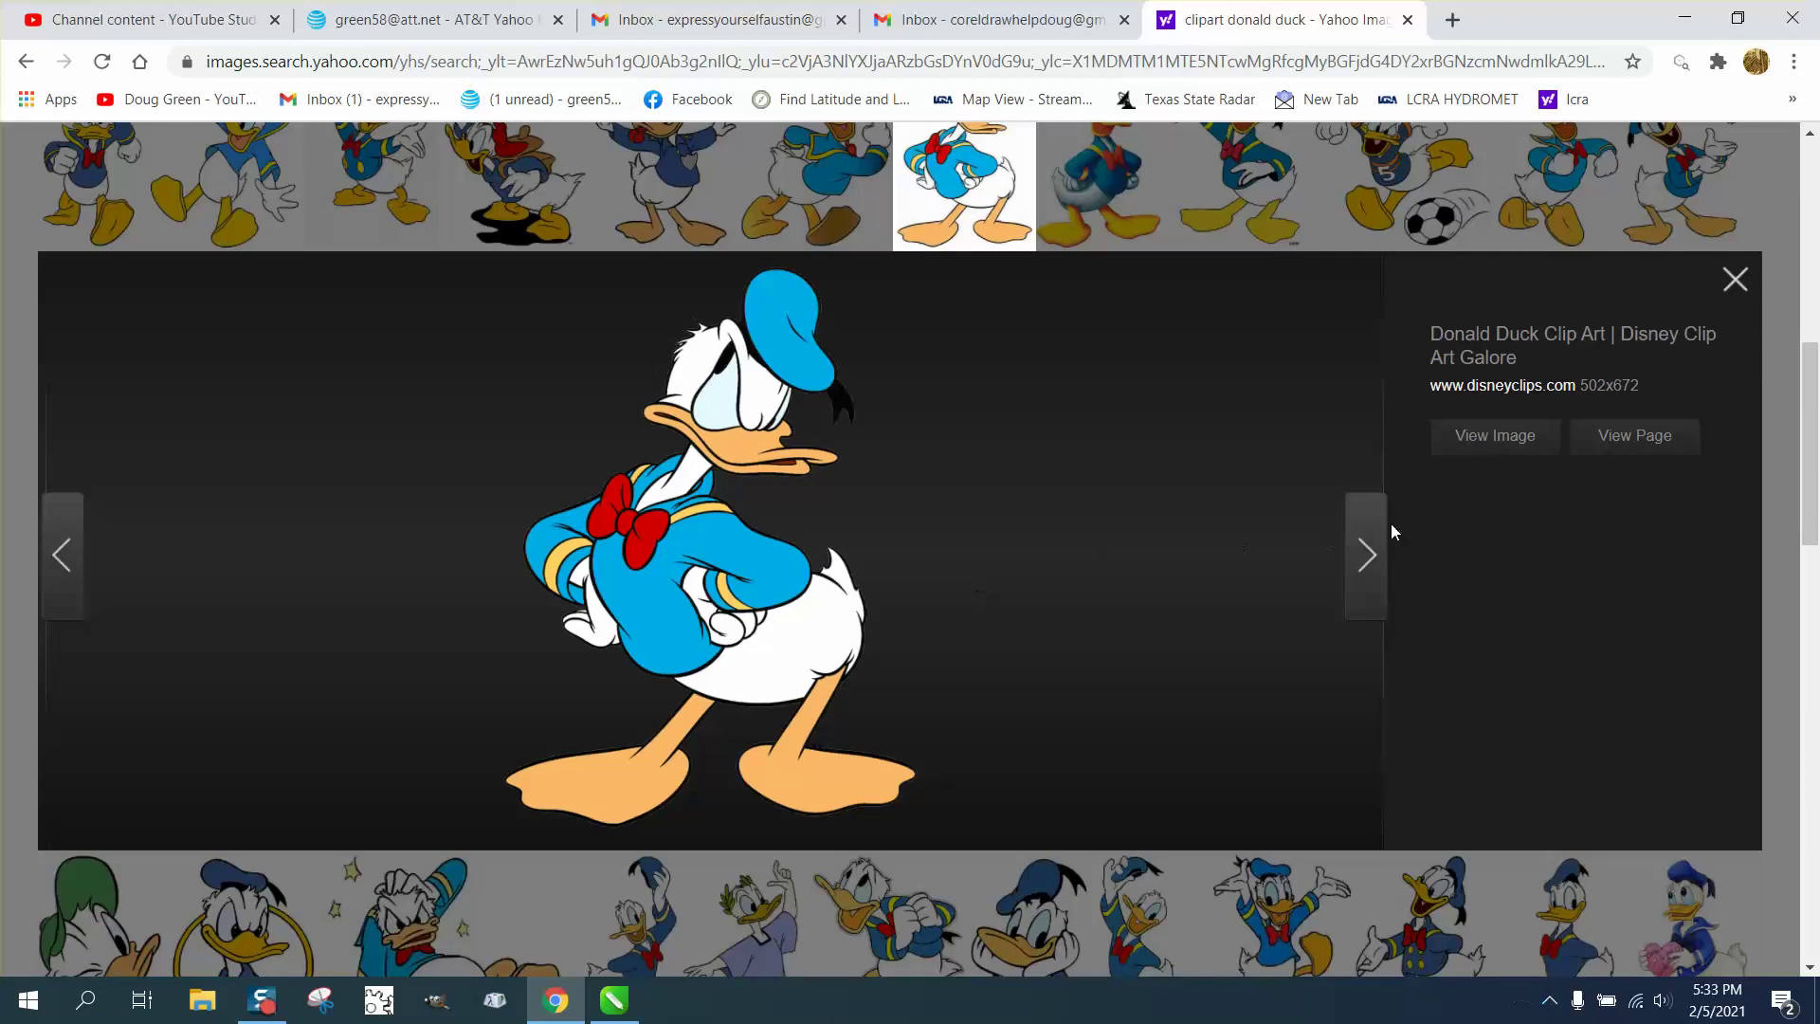
click(1367, 555)
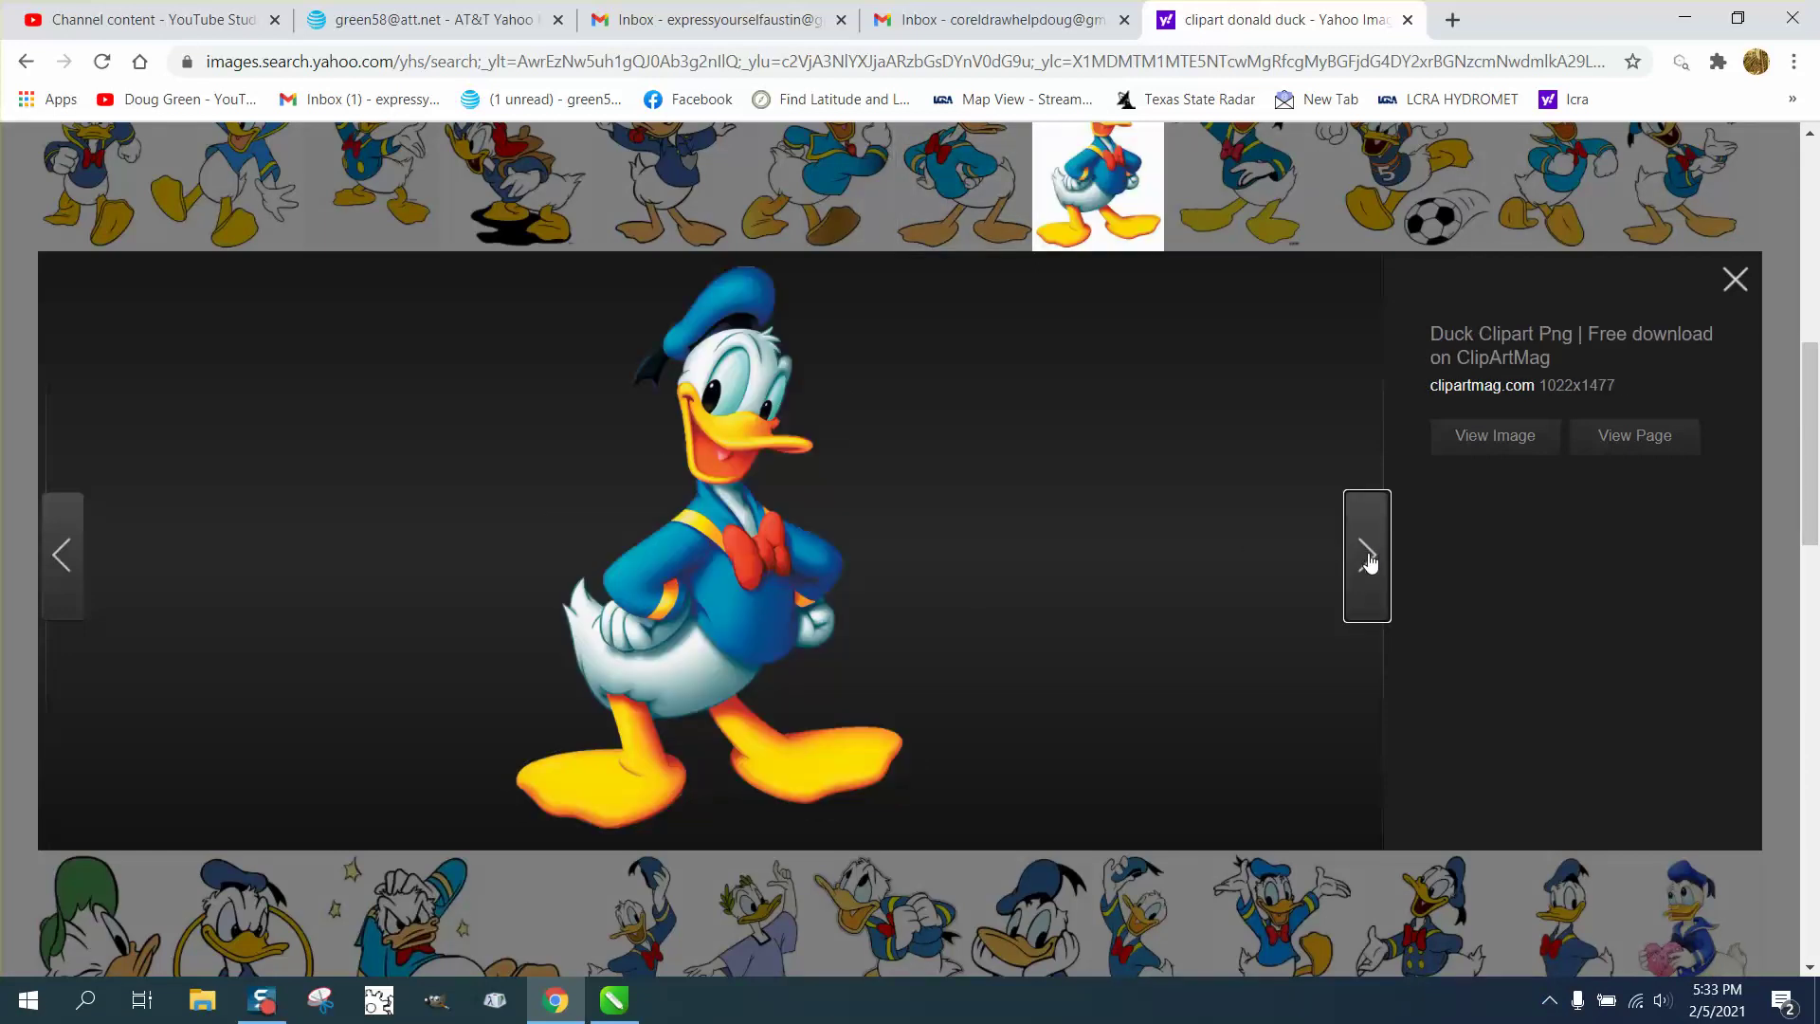
click(1368, 561)
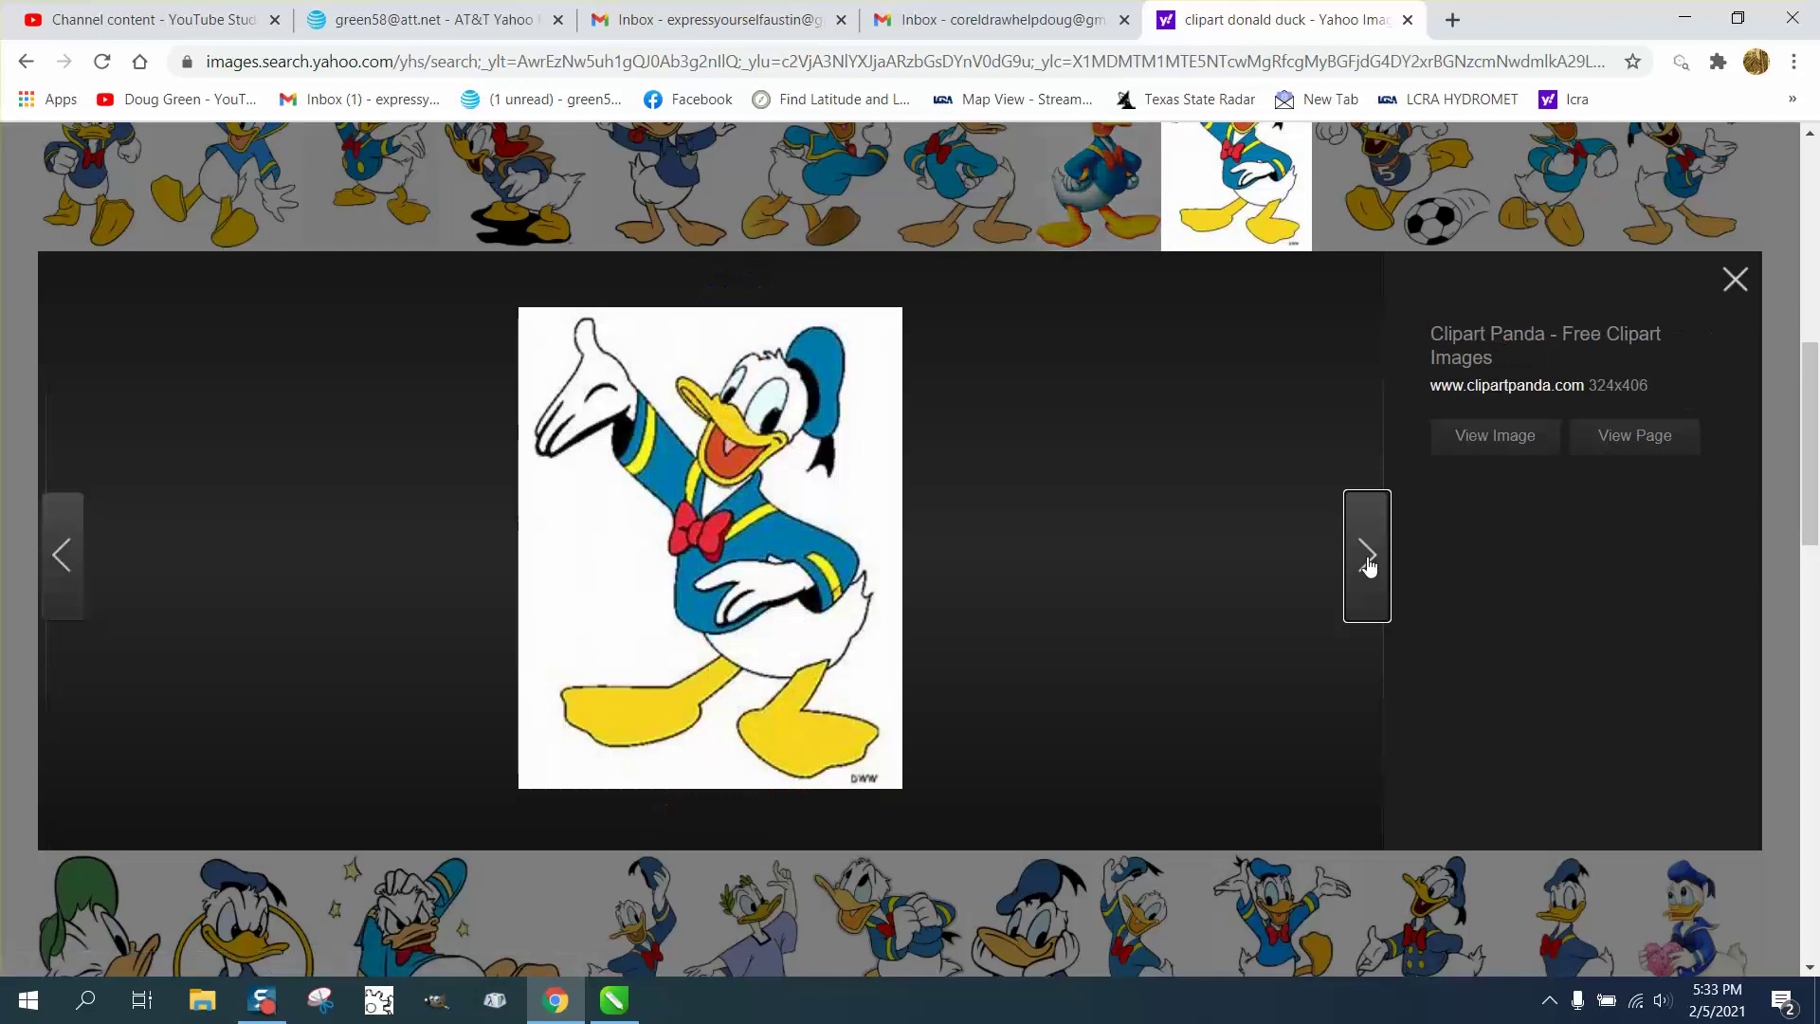
click(1368, 561)
click(1368, 561)
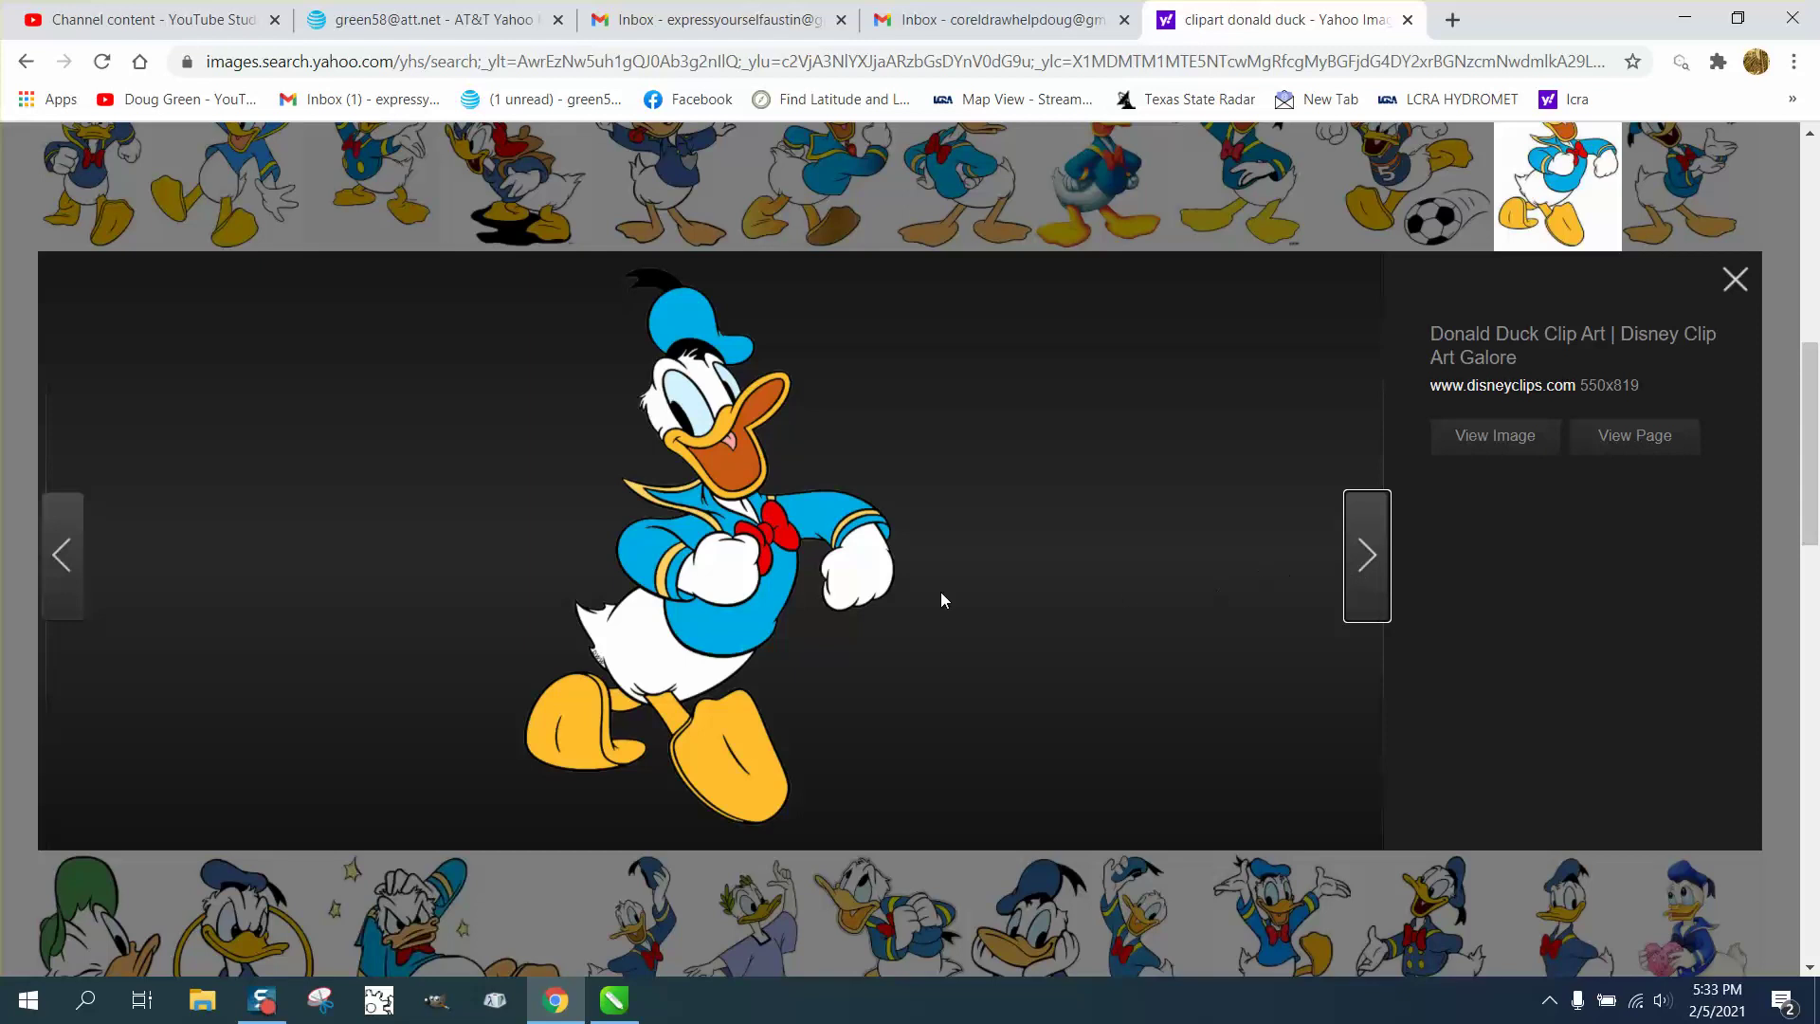
right_click(745, 575)
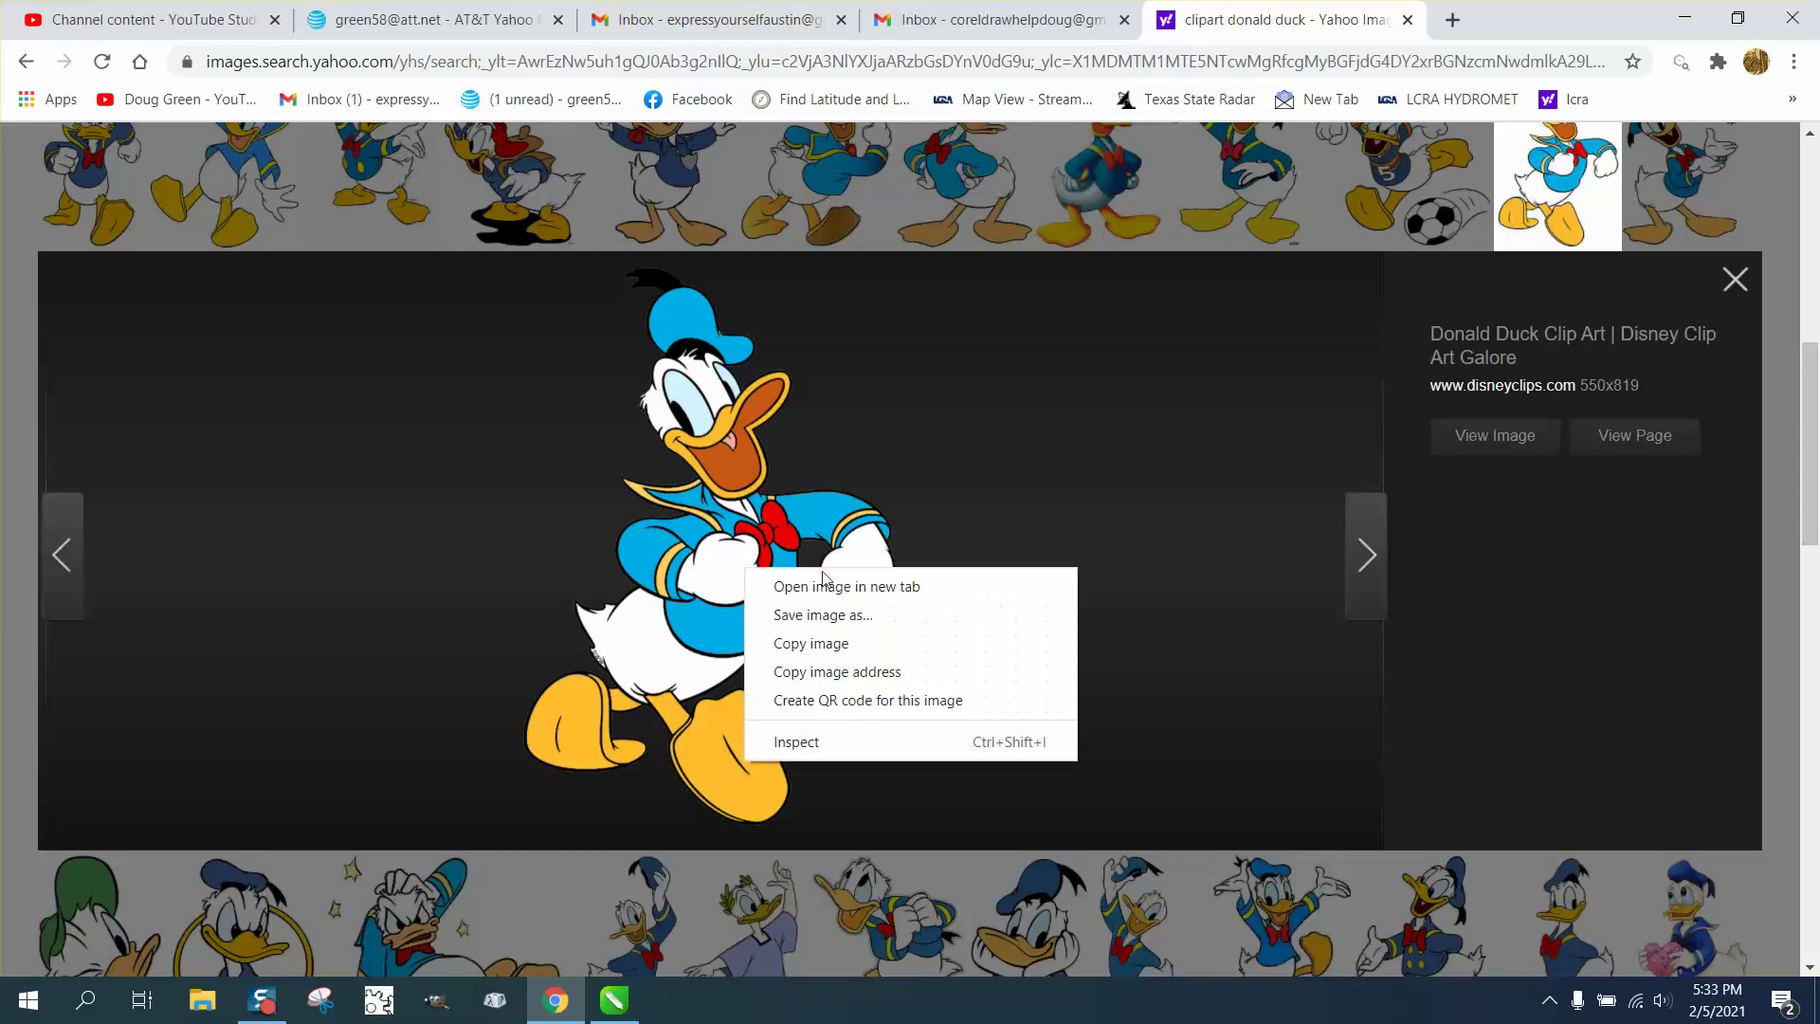
click(840, 644)
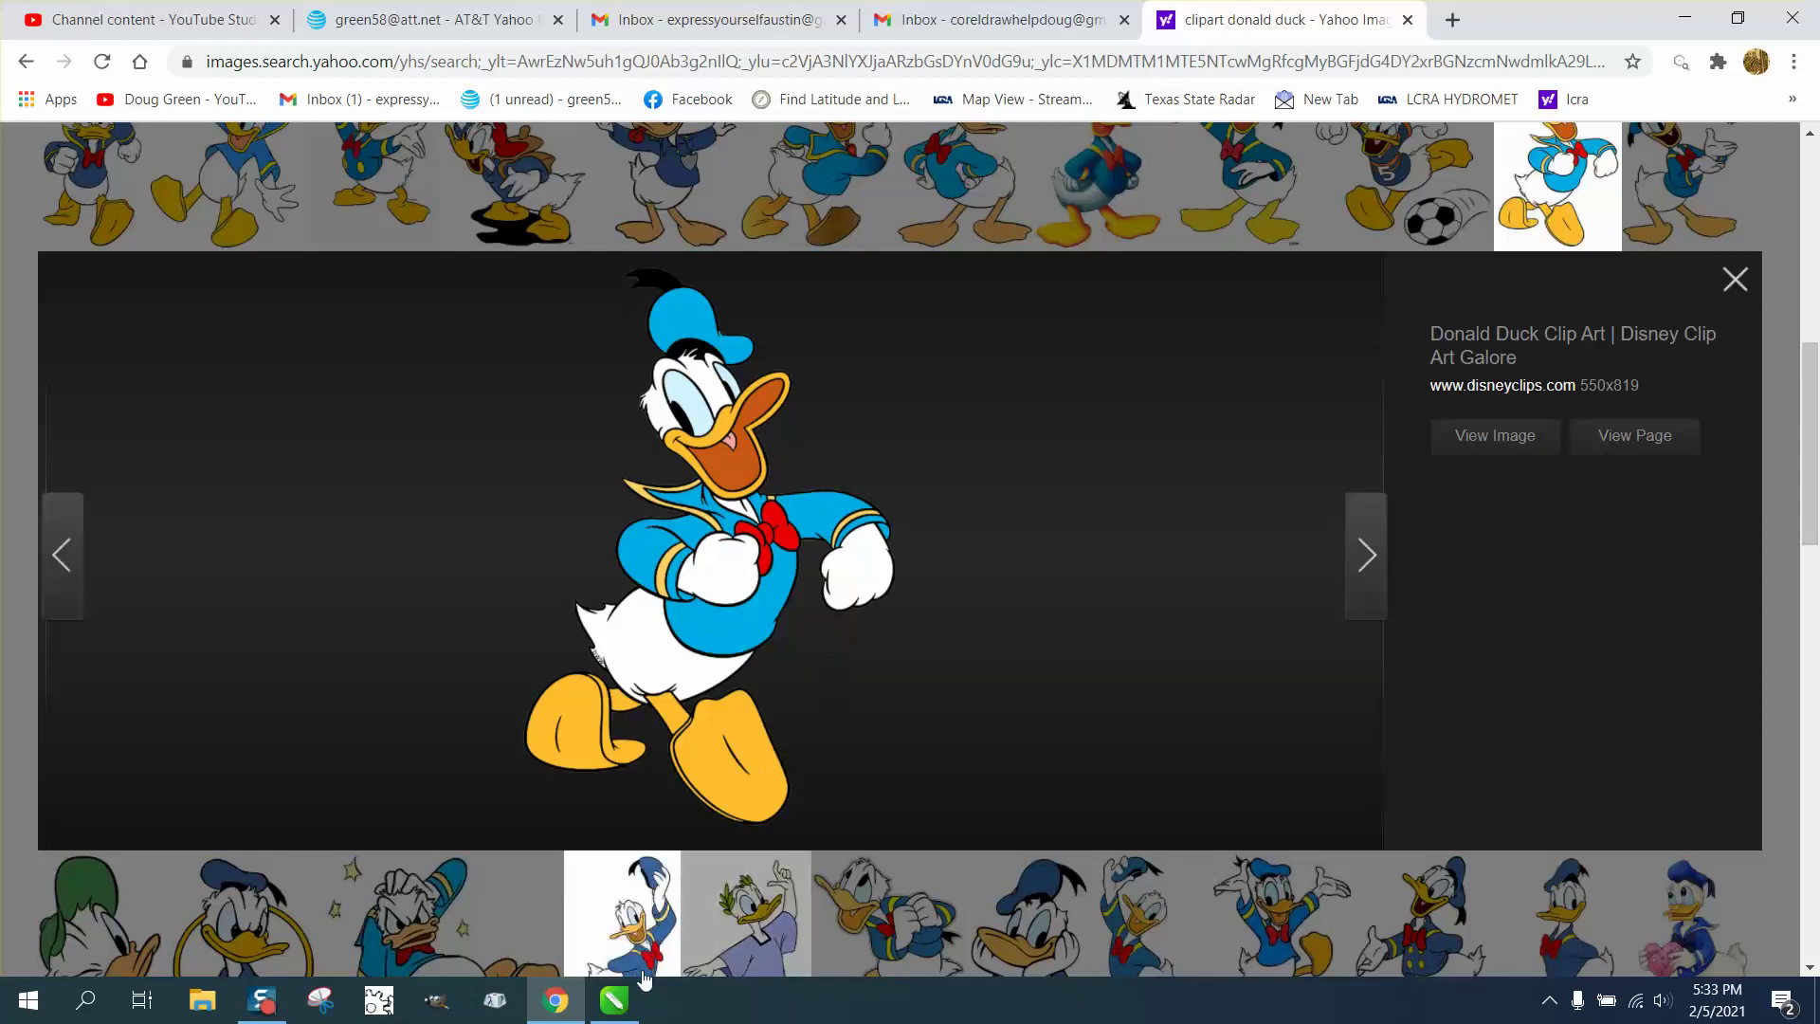
Paste the copied Donald image onto the CorelDRAW page, zoomed out to the full page.
click(687, 887)
key(F3)
key(F3)
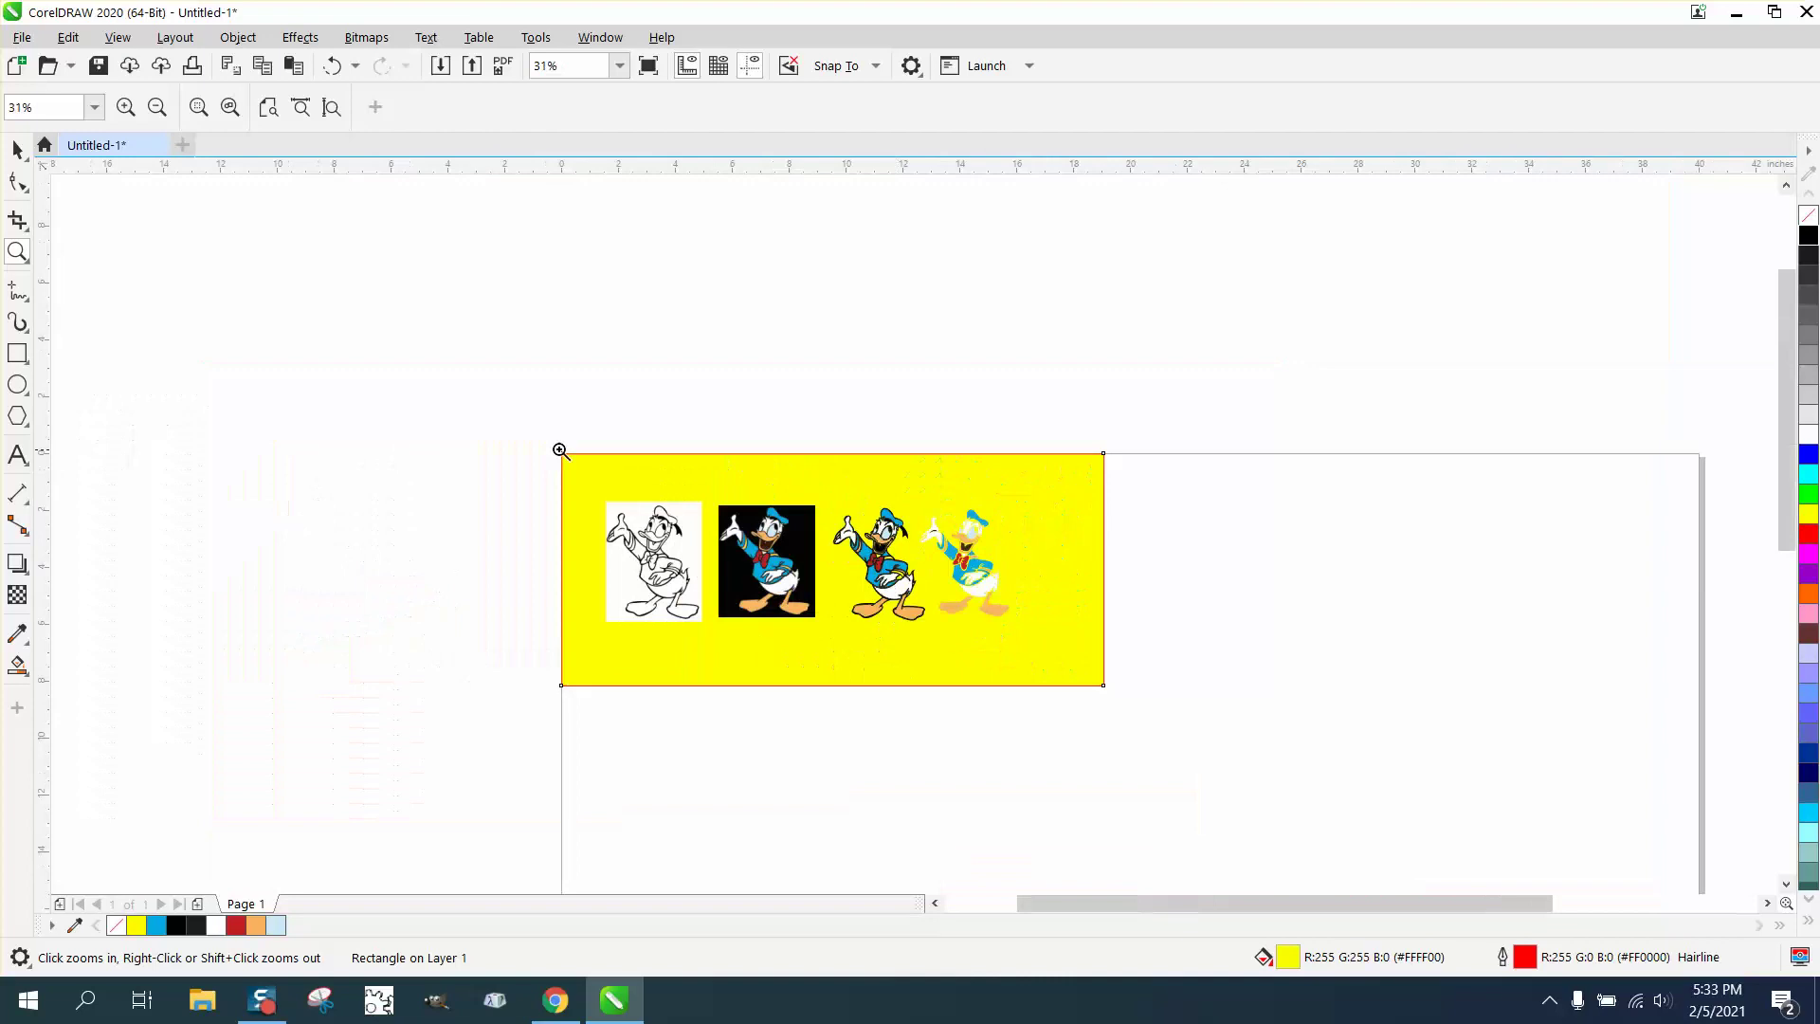
click(17, 149)
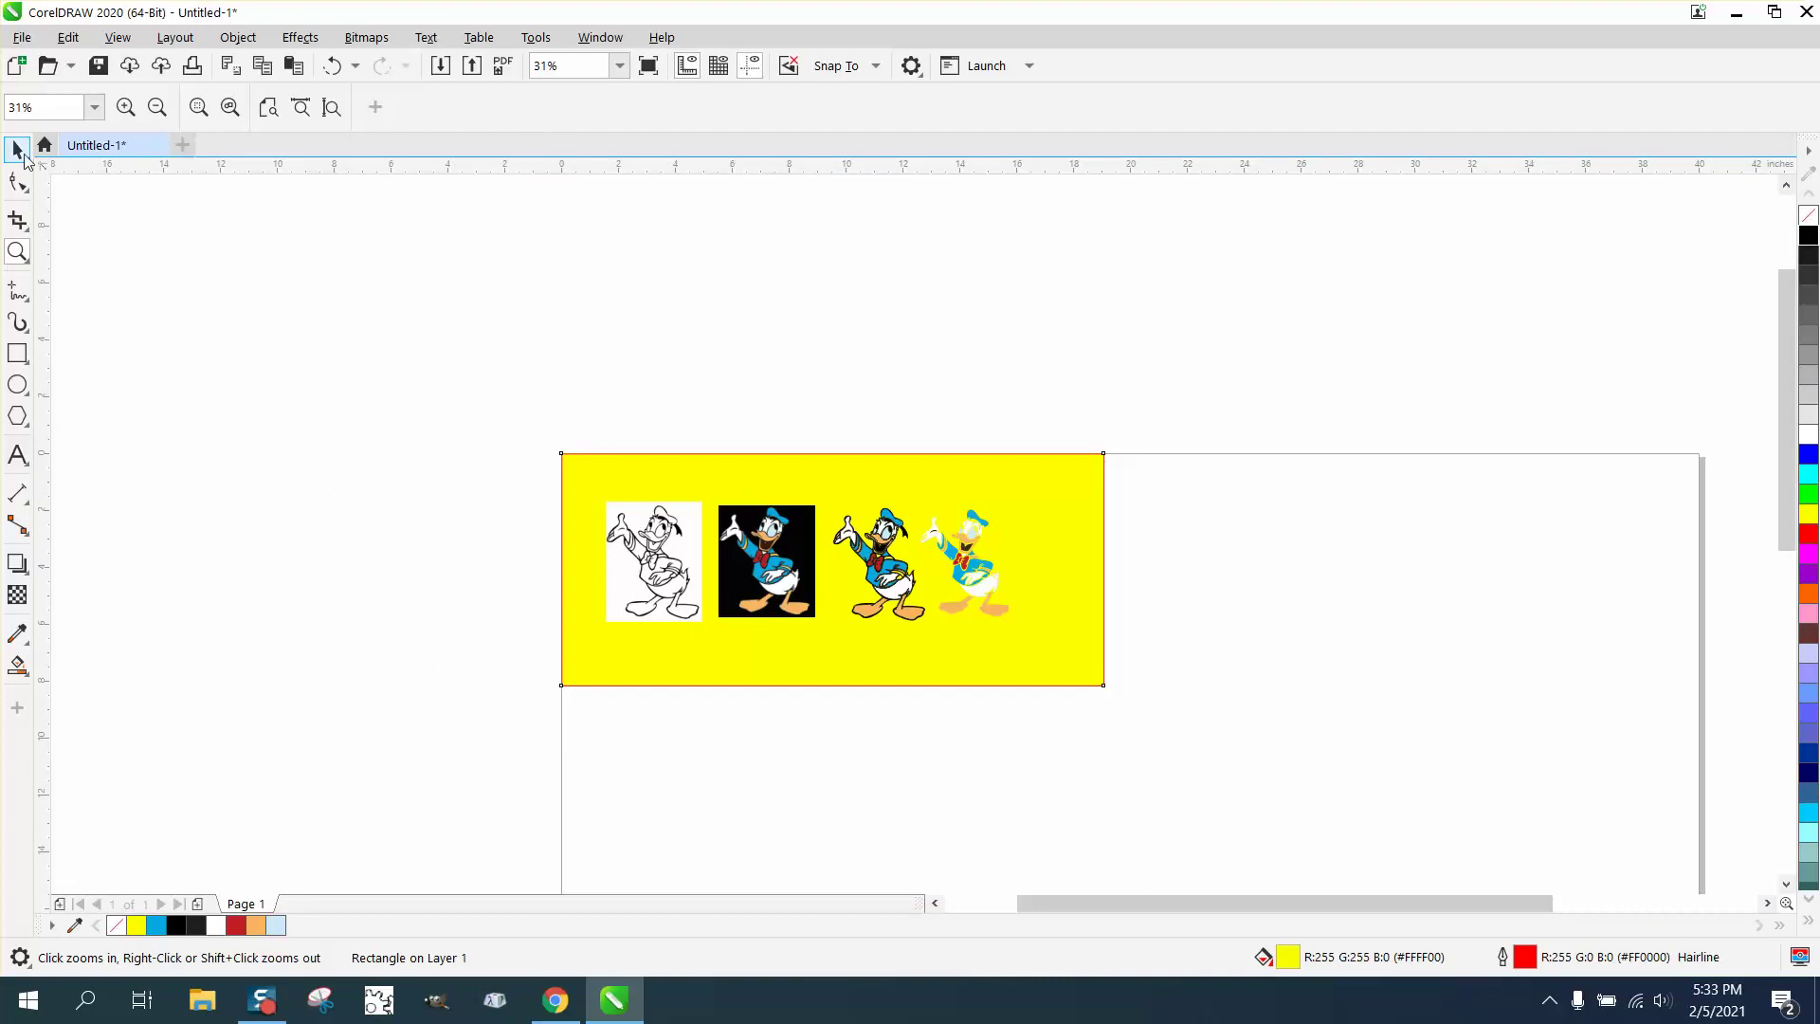
right_click(667, 256)
click(721, 424)
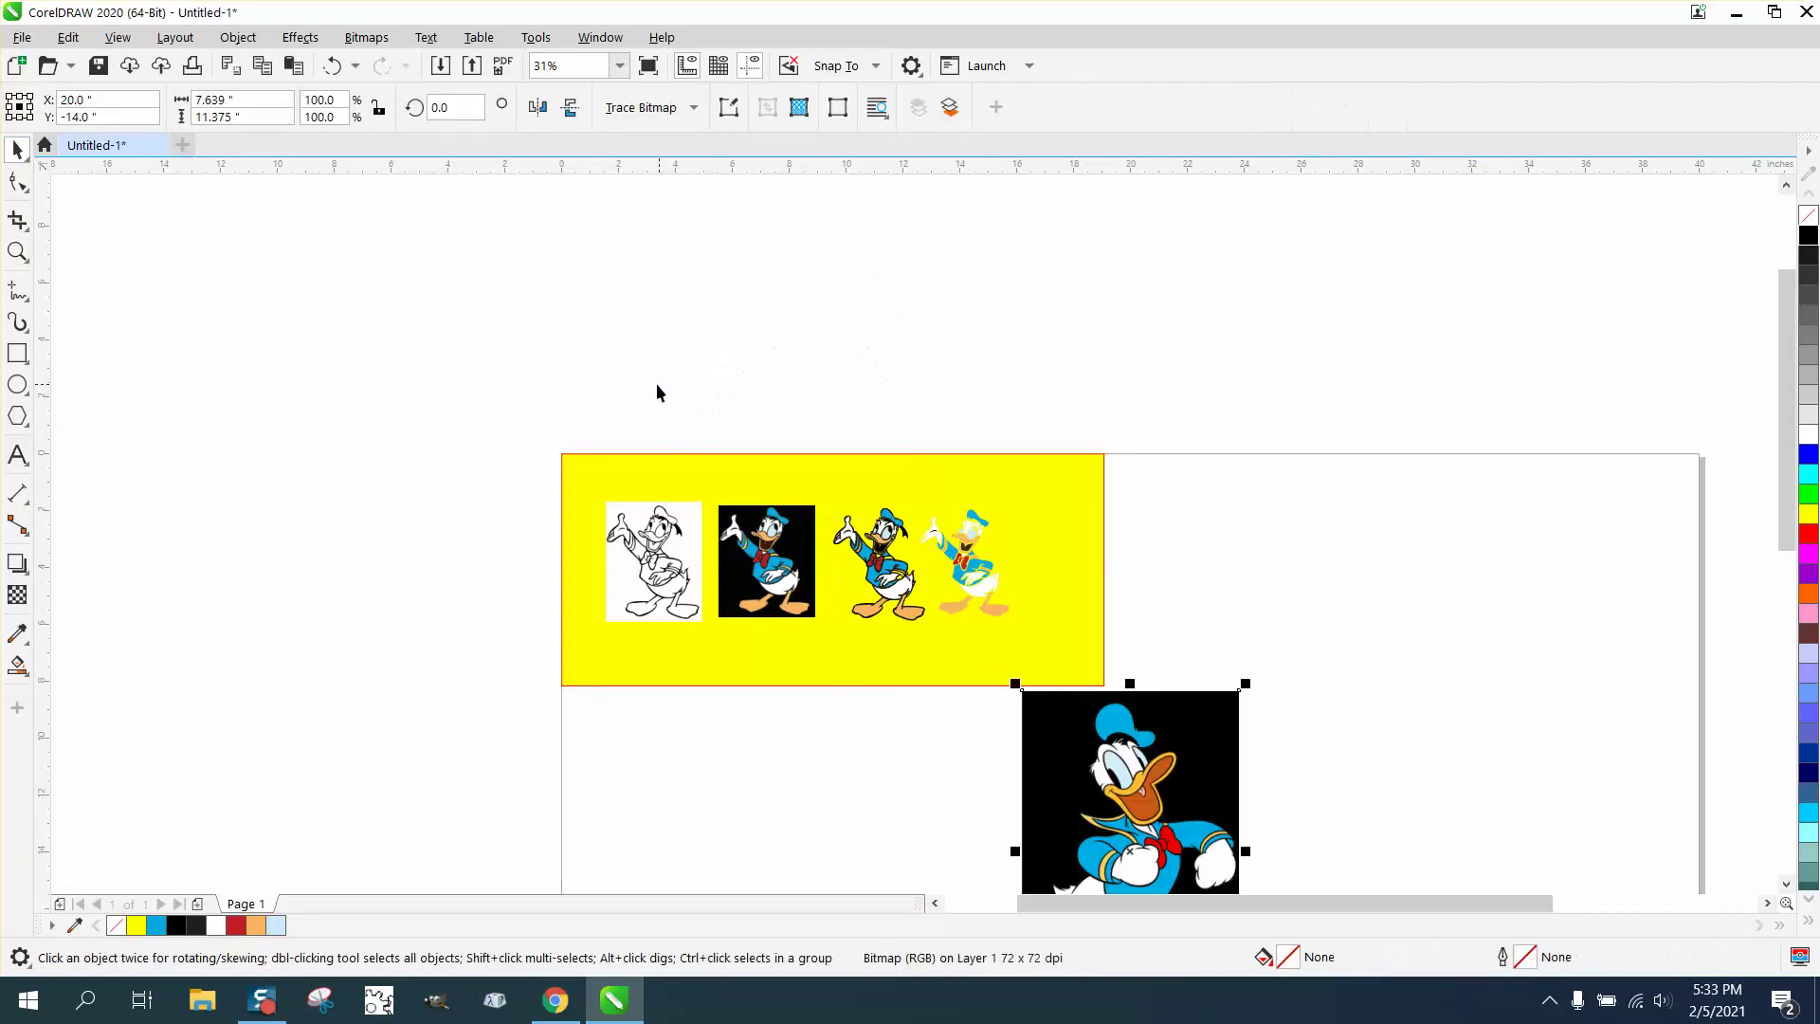
Place the Donald on the yellow rectangle at 33.1% scale and widen the rectangle.
drag(1161, 741, 1291, 494)
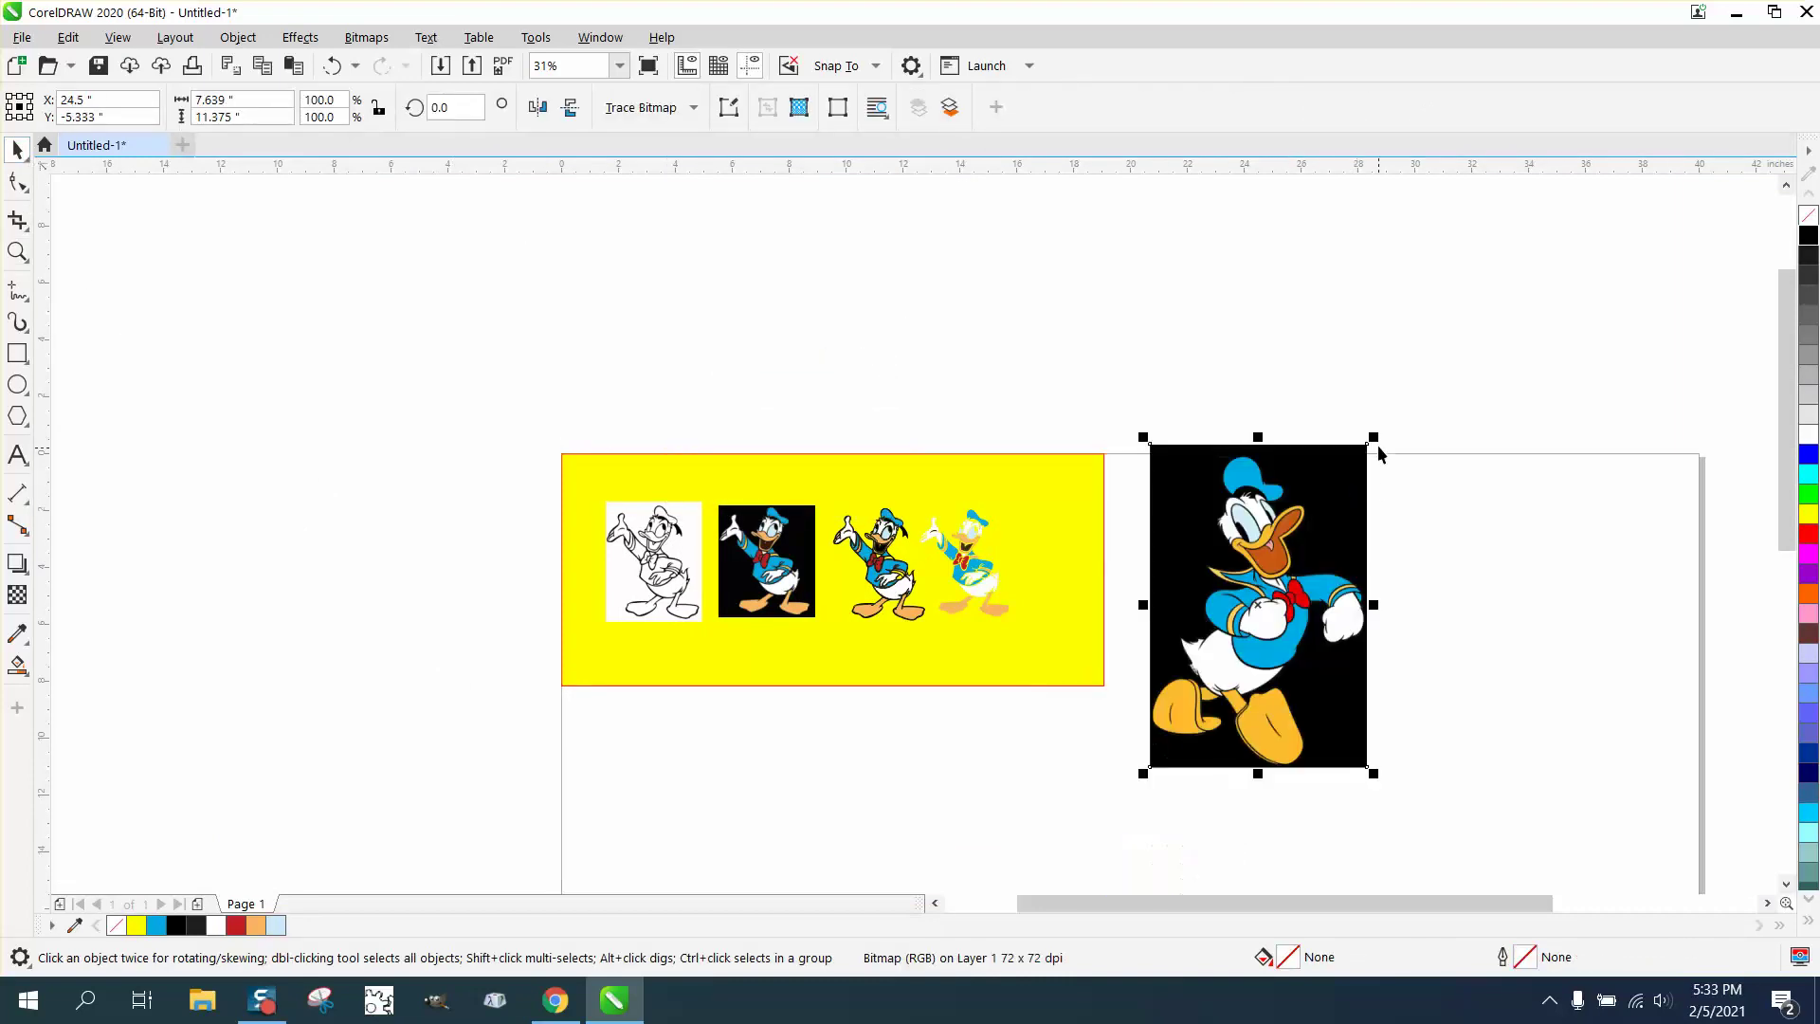
drag(1377, 437, 1318, 566)
click(1046, 486)
click(17, 251)
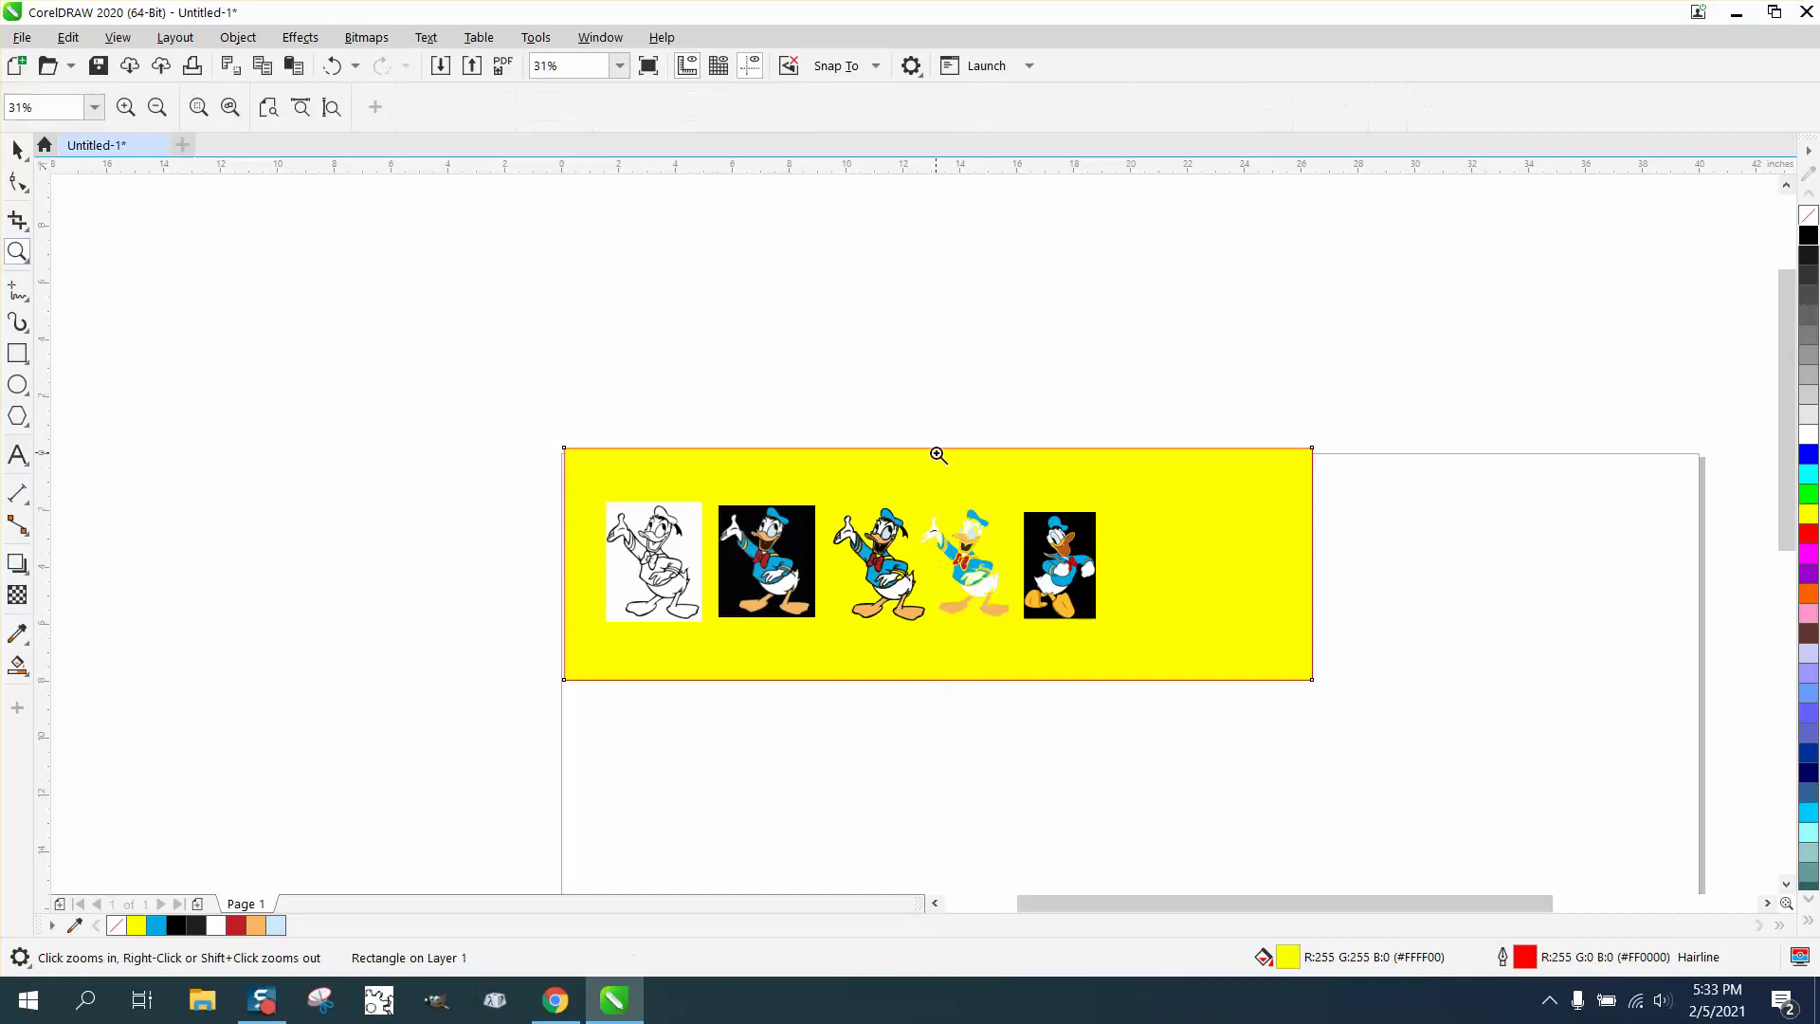
Zoom to the rectangle's right end and convert the black-background Donald to a 300 dpi CMYK bitmap.
drag(939, 455, 1334, 695)
click(18, 148)
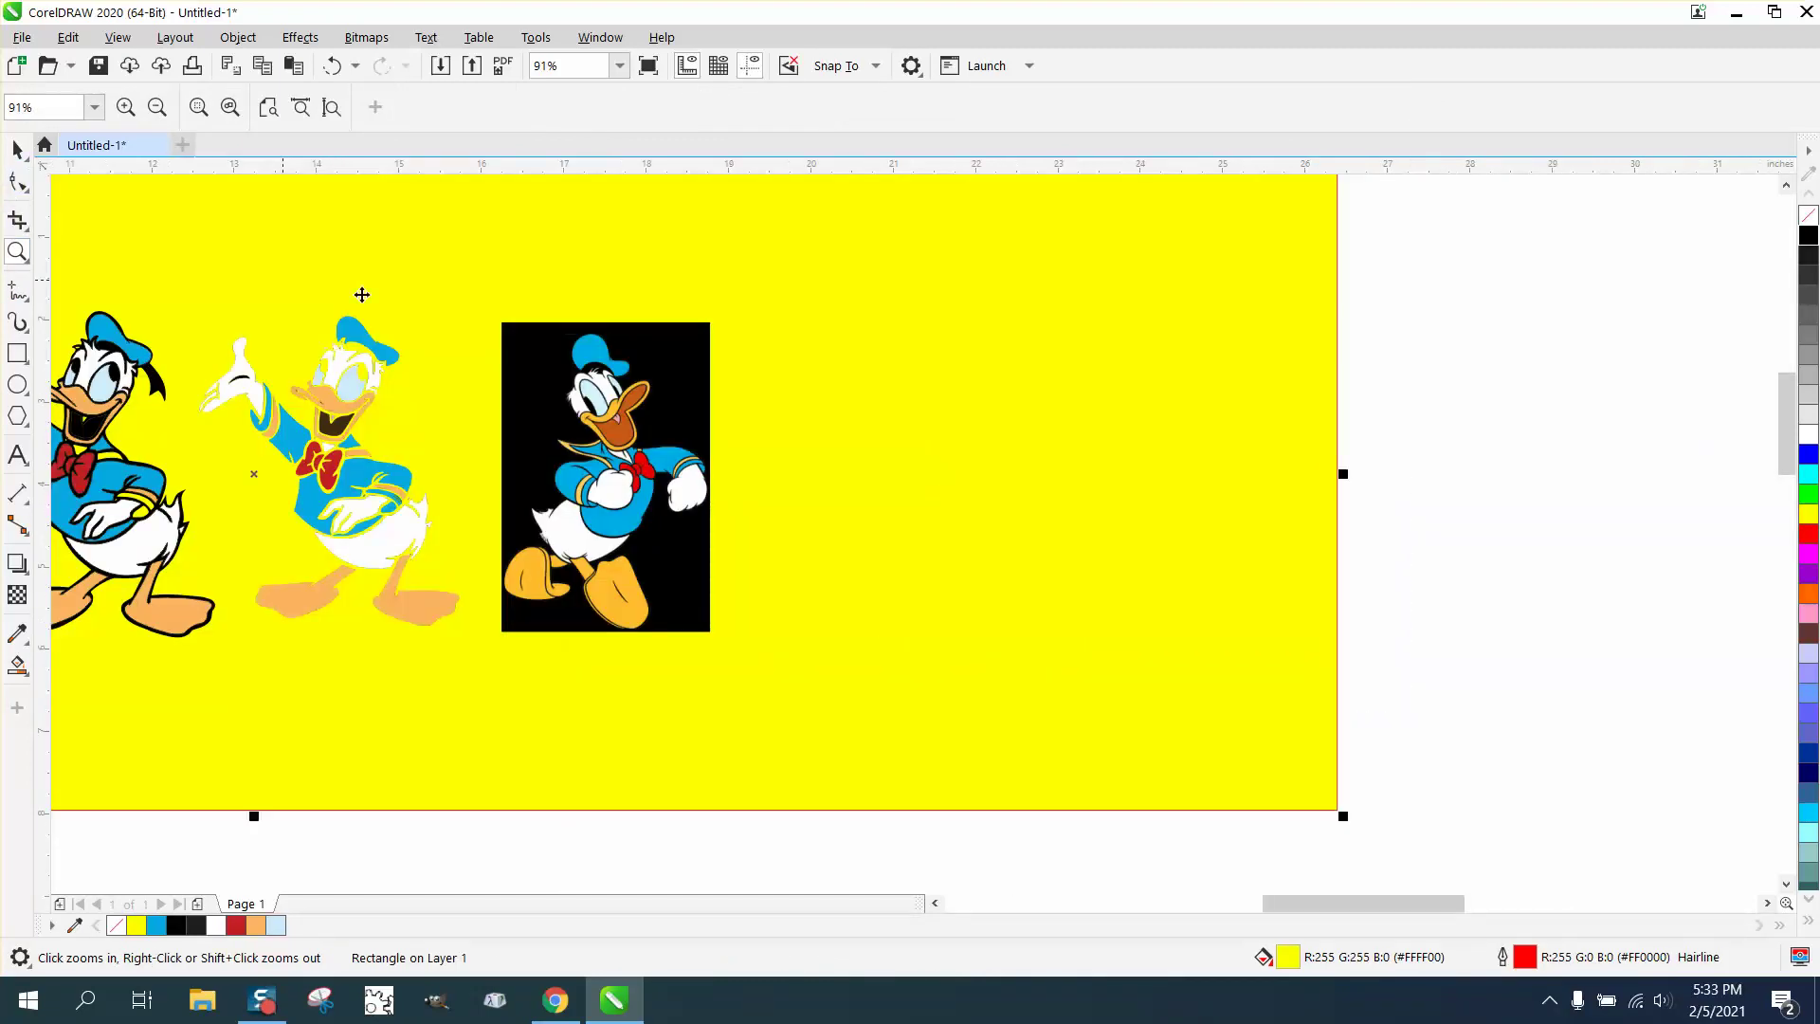
click(555, 357)
click(366, 37)
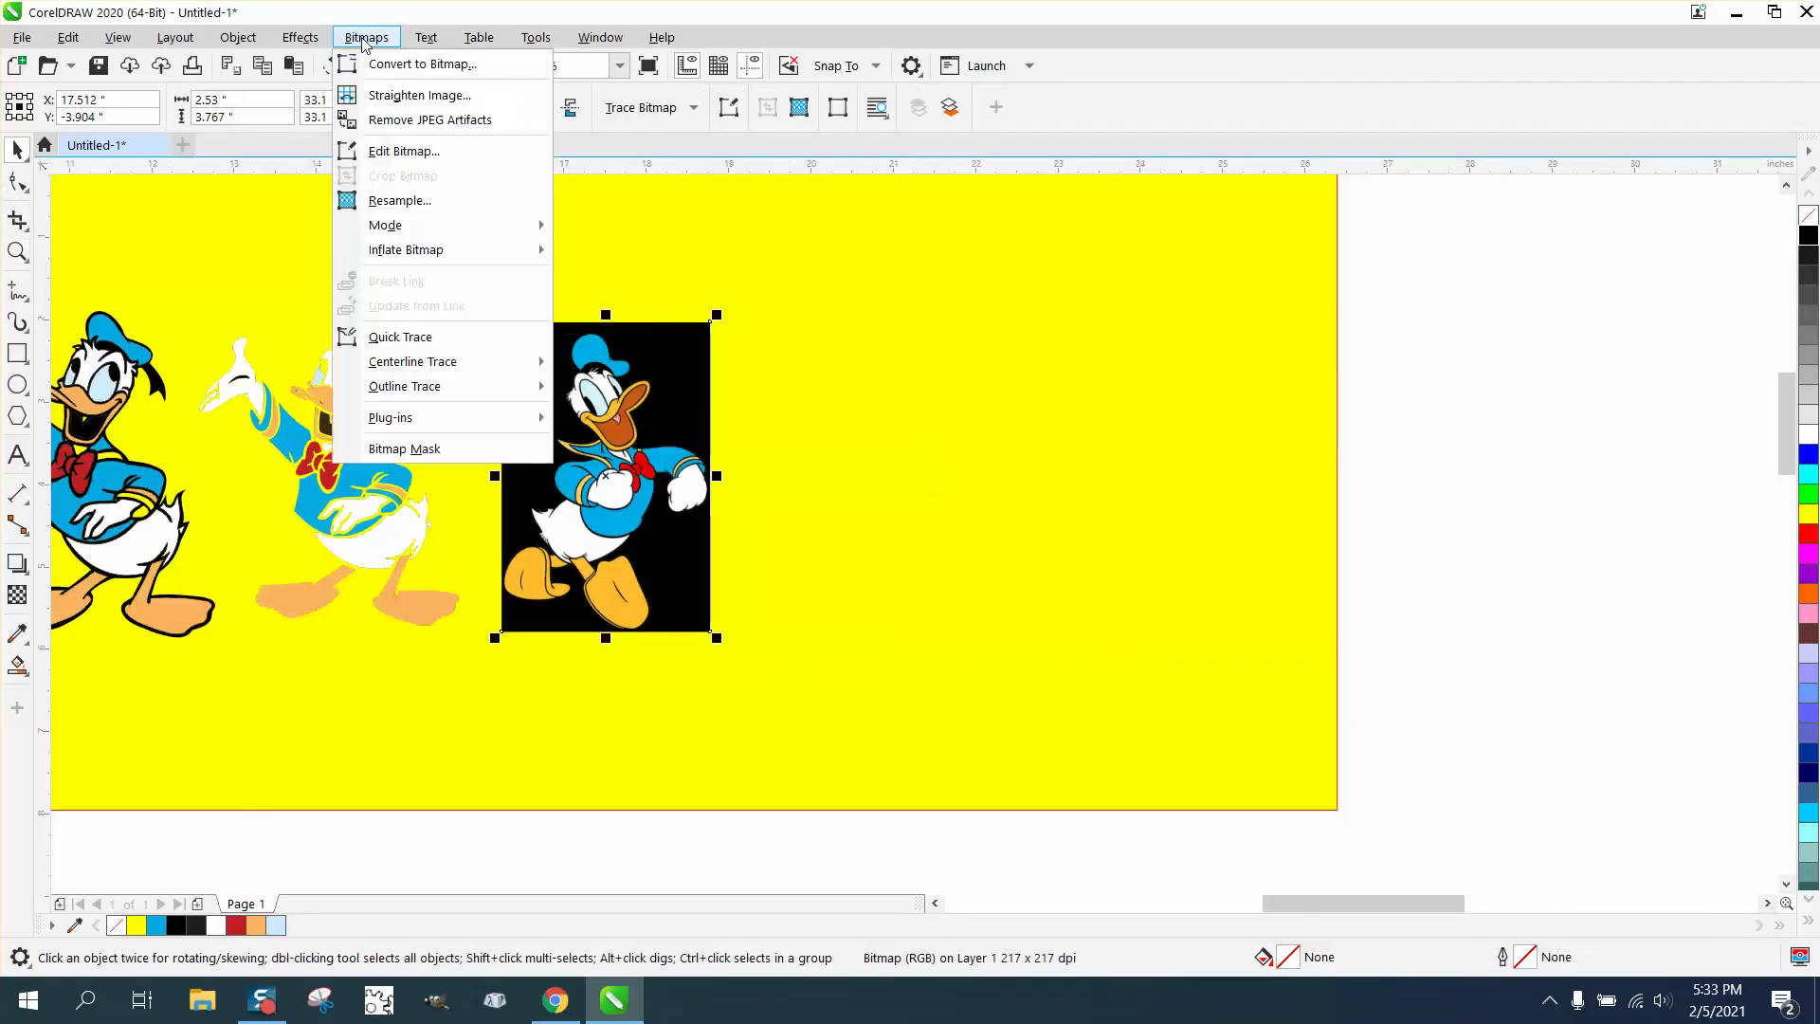
click(408, 66)
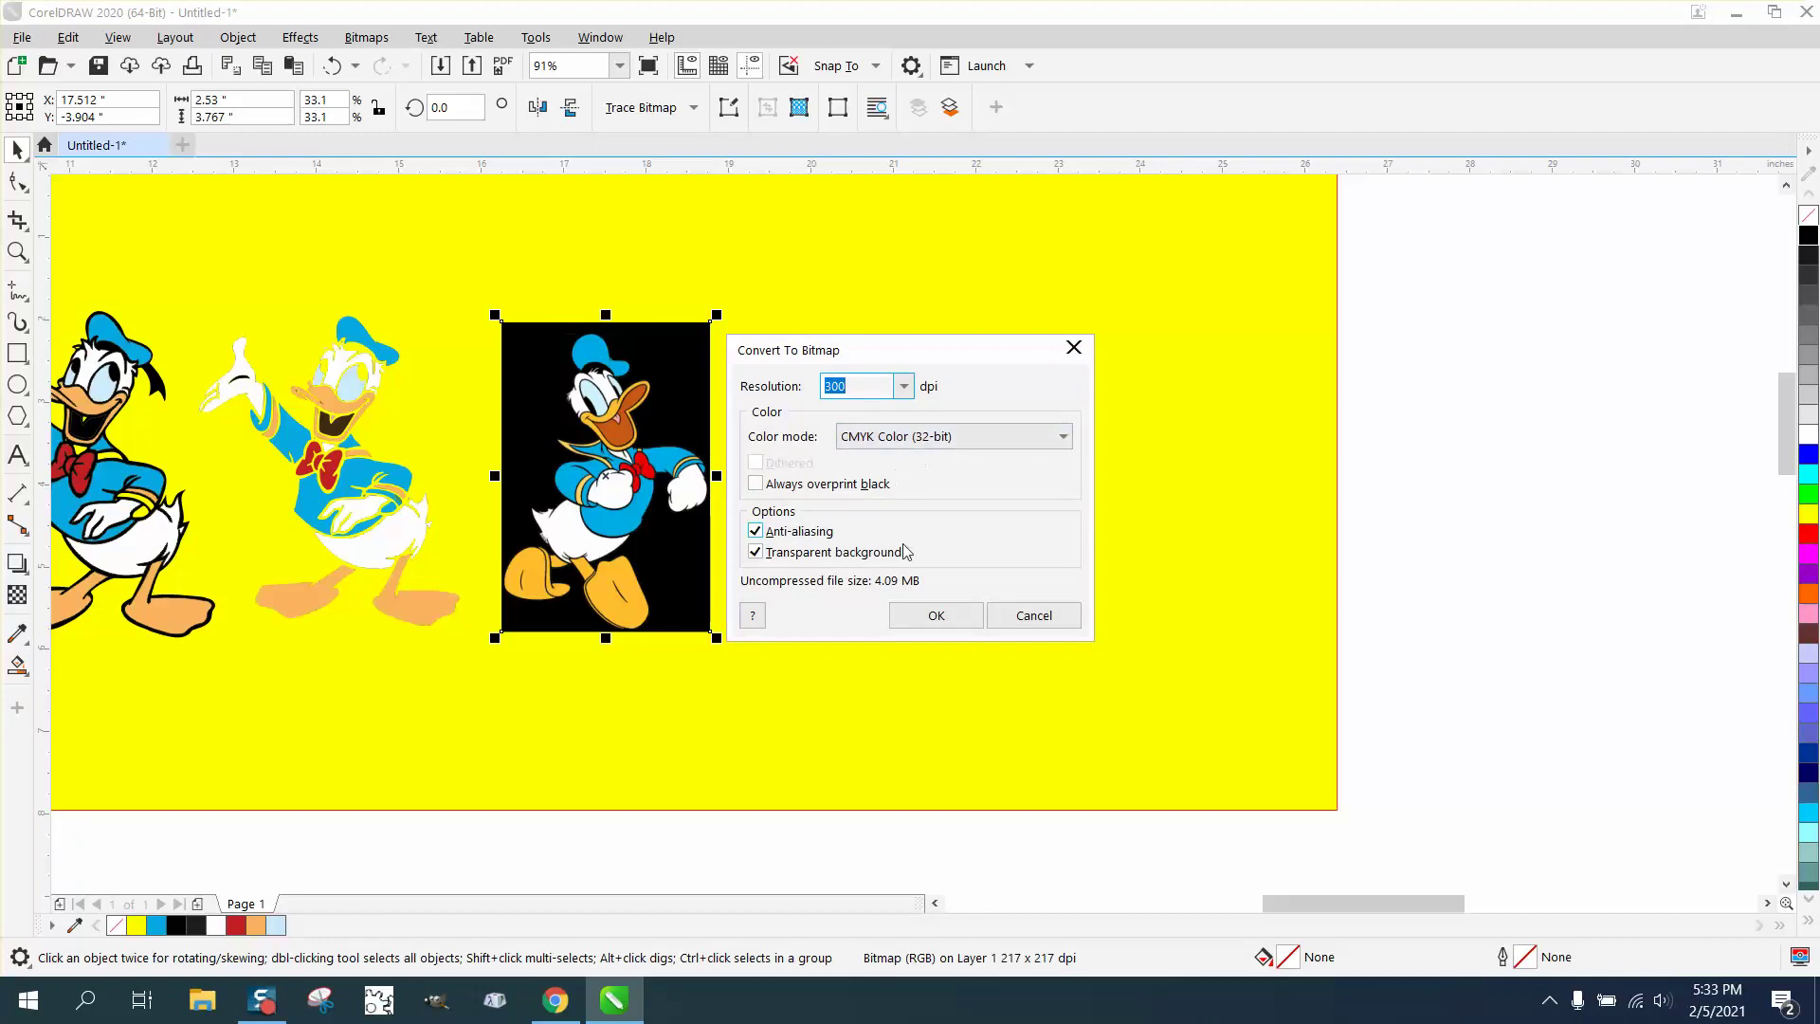
click(937, 616)
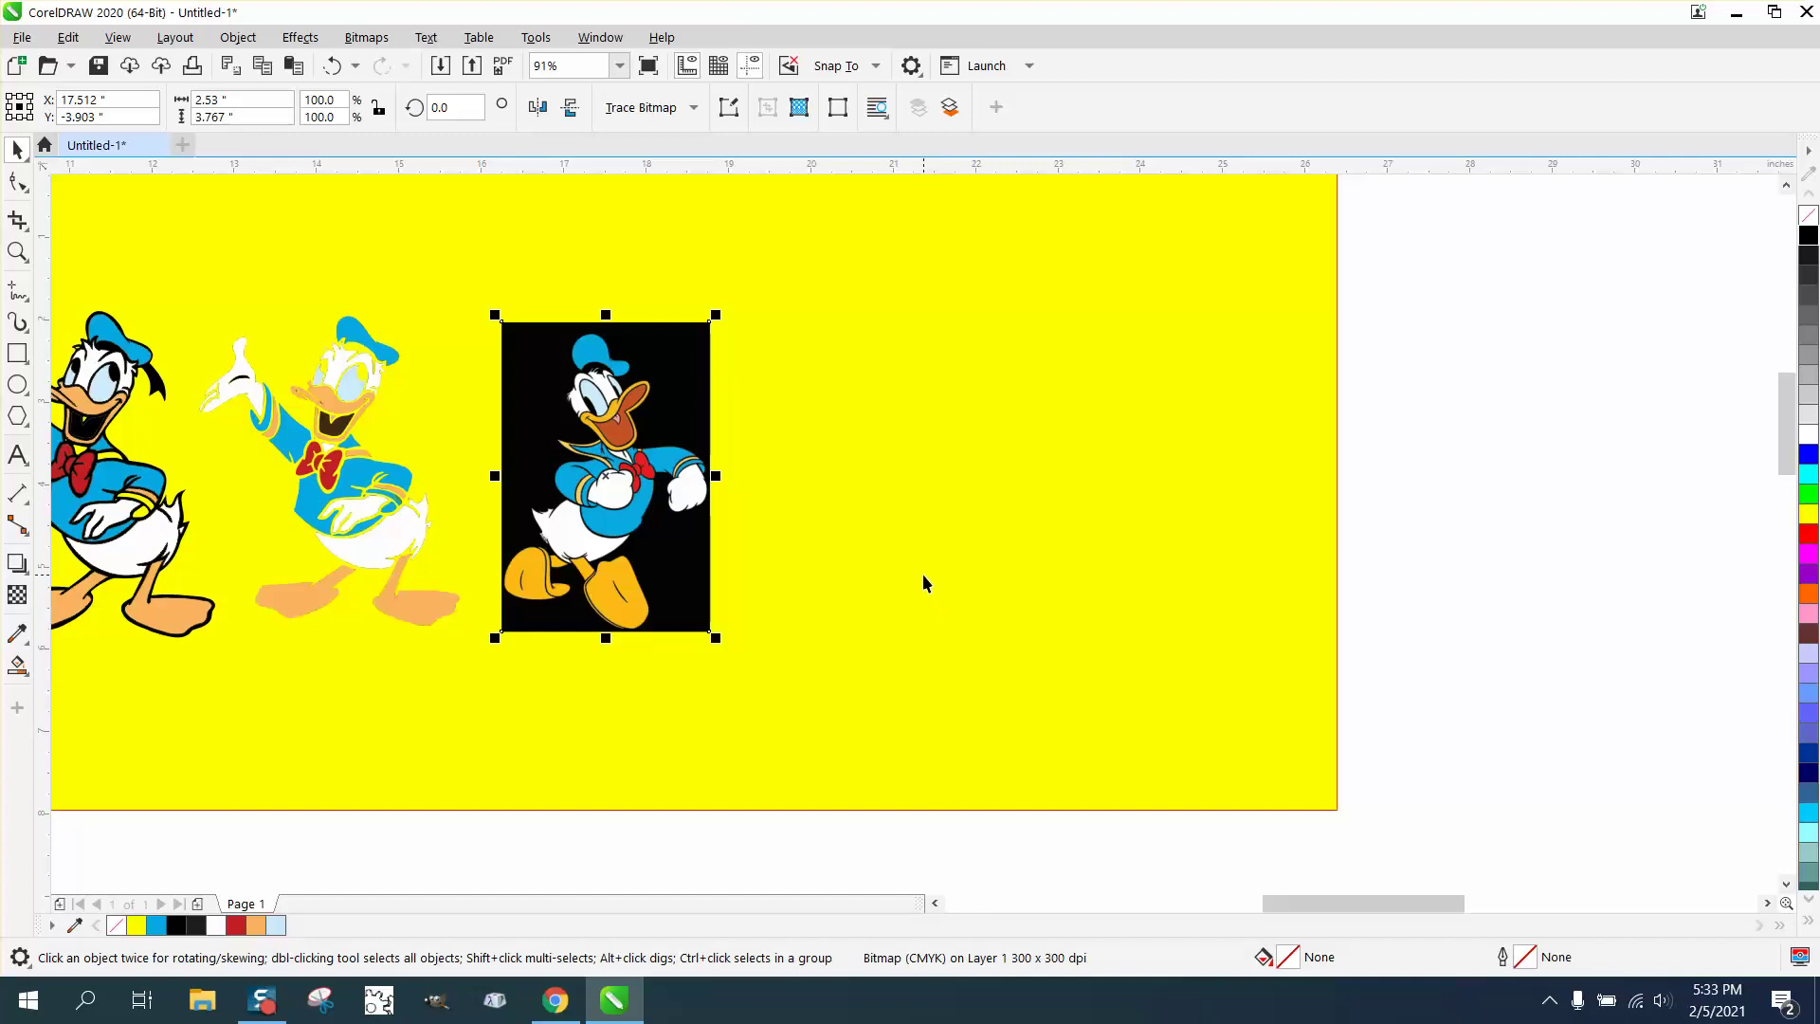
Start a Detailed Logo outline trace of Donald with the PowerTRACE detail at 100.
click(693, 107)
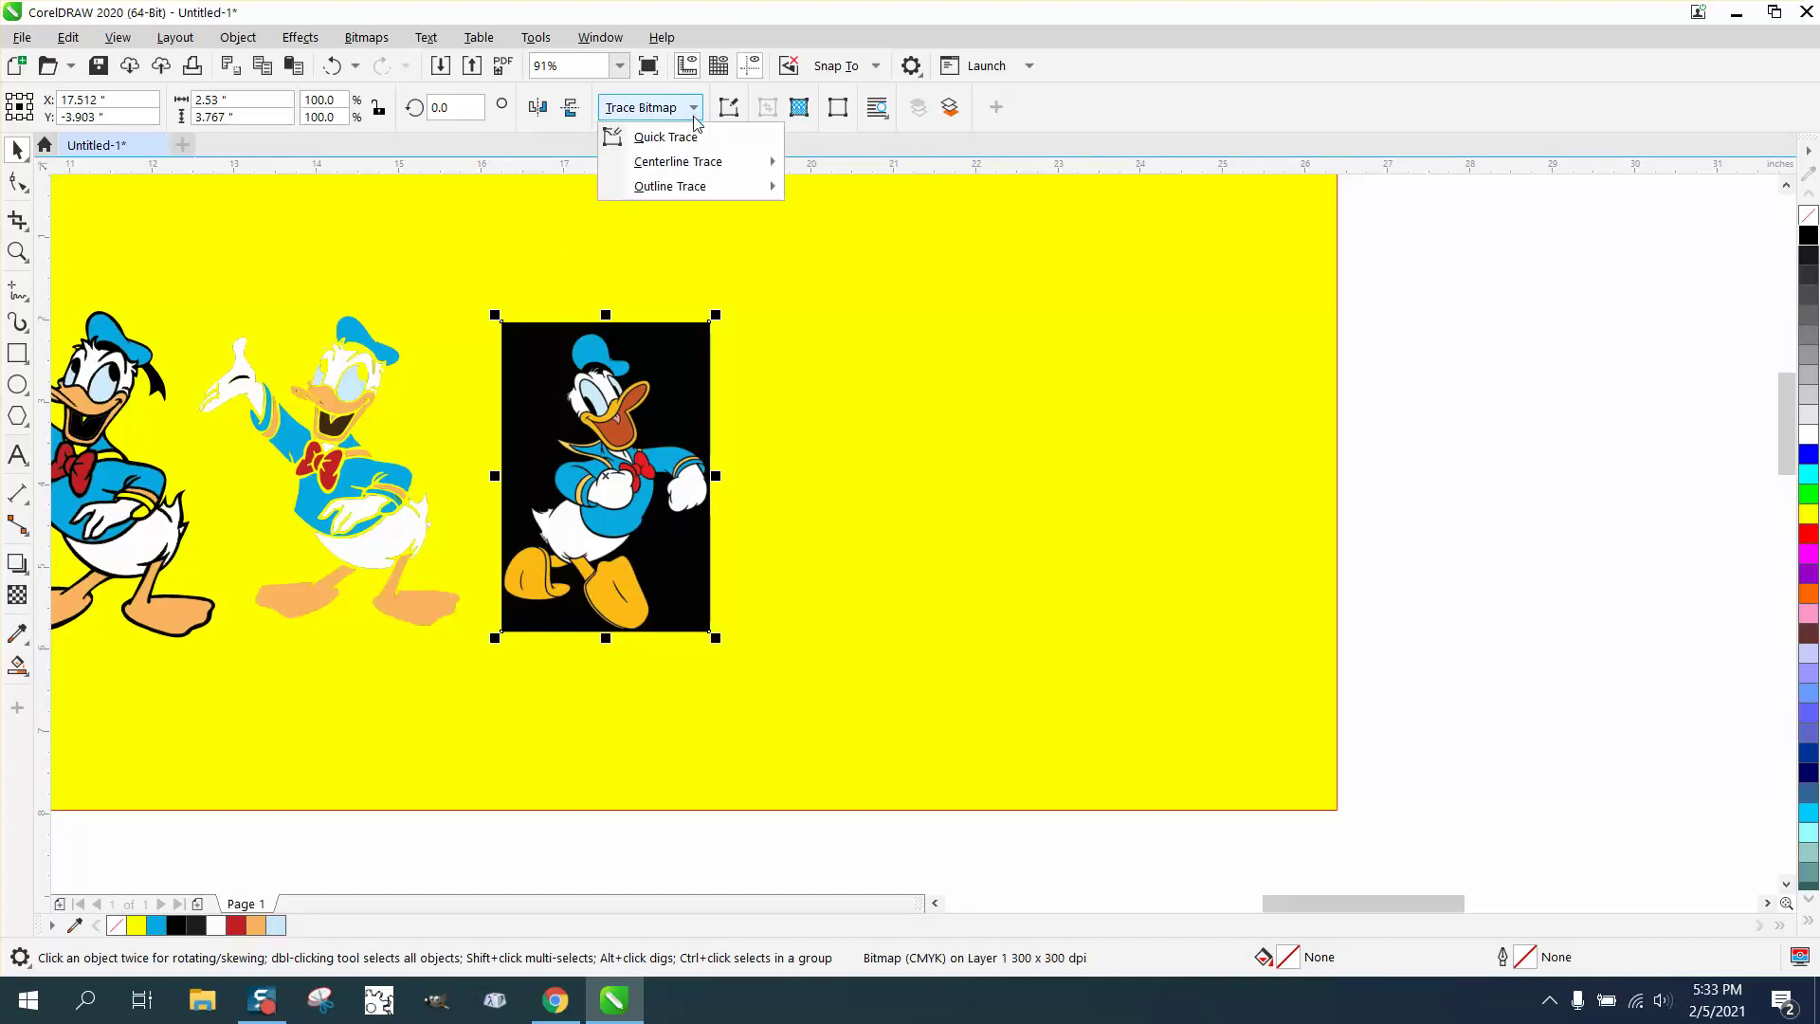
mouse_move(692, 185)
click(816, 263)
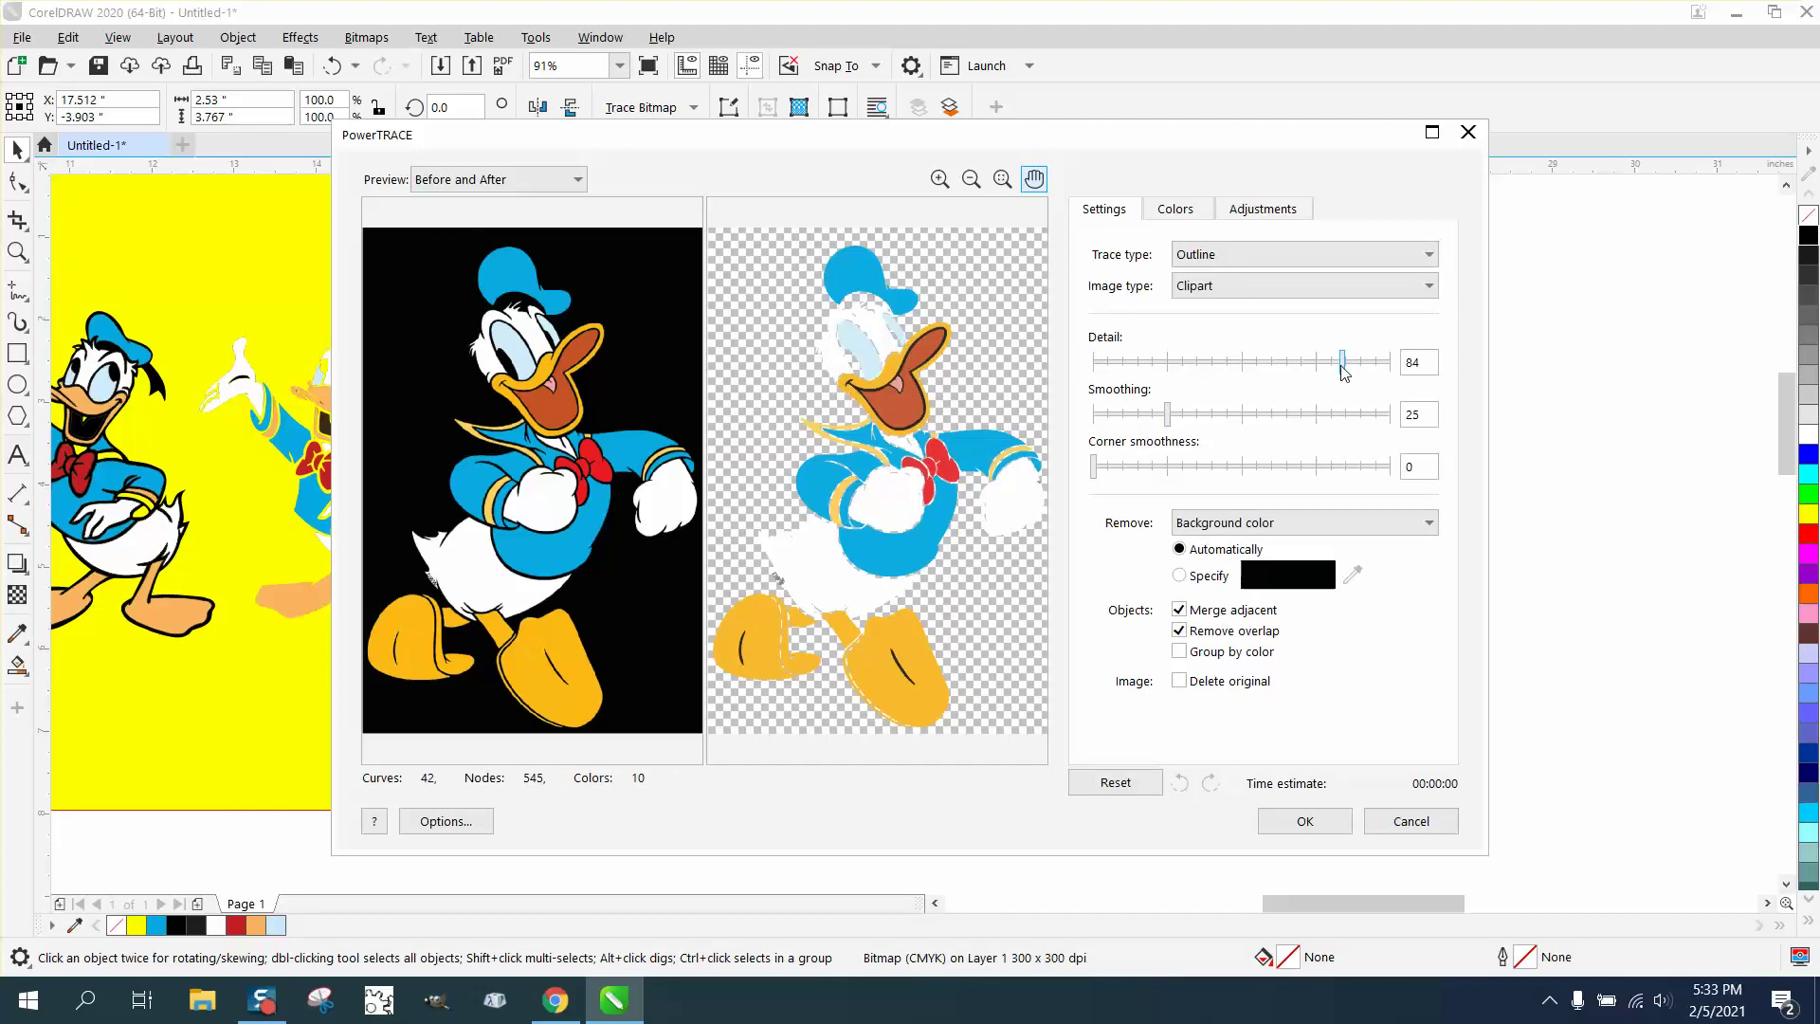
drag(1342, 362, 1401, 371)
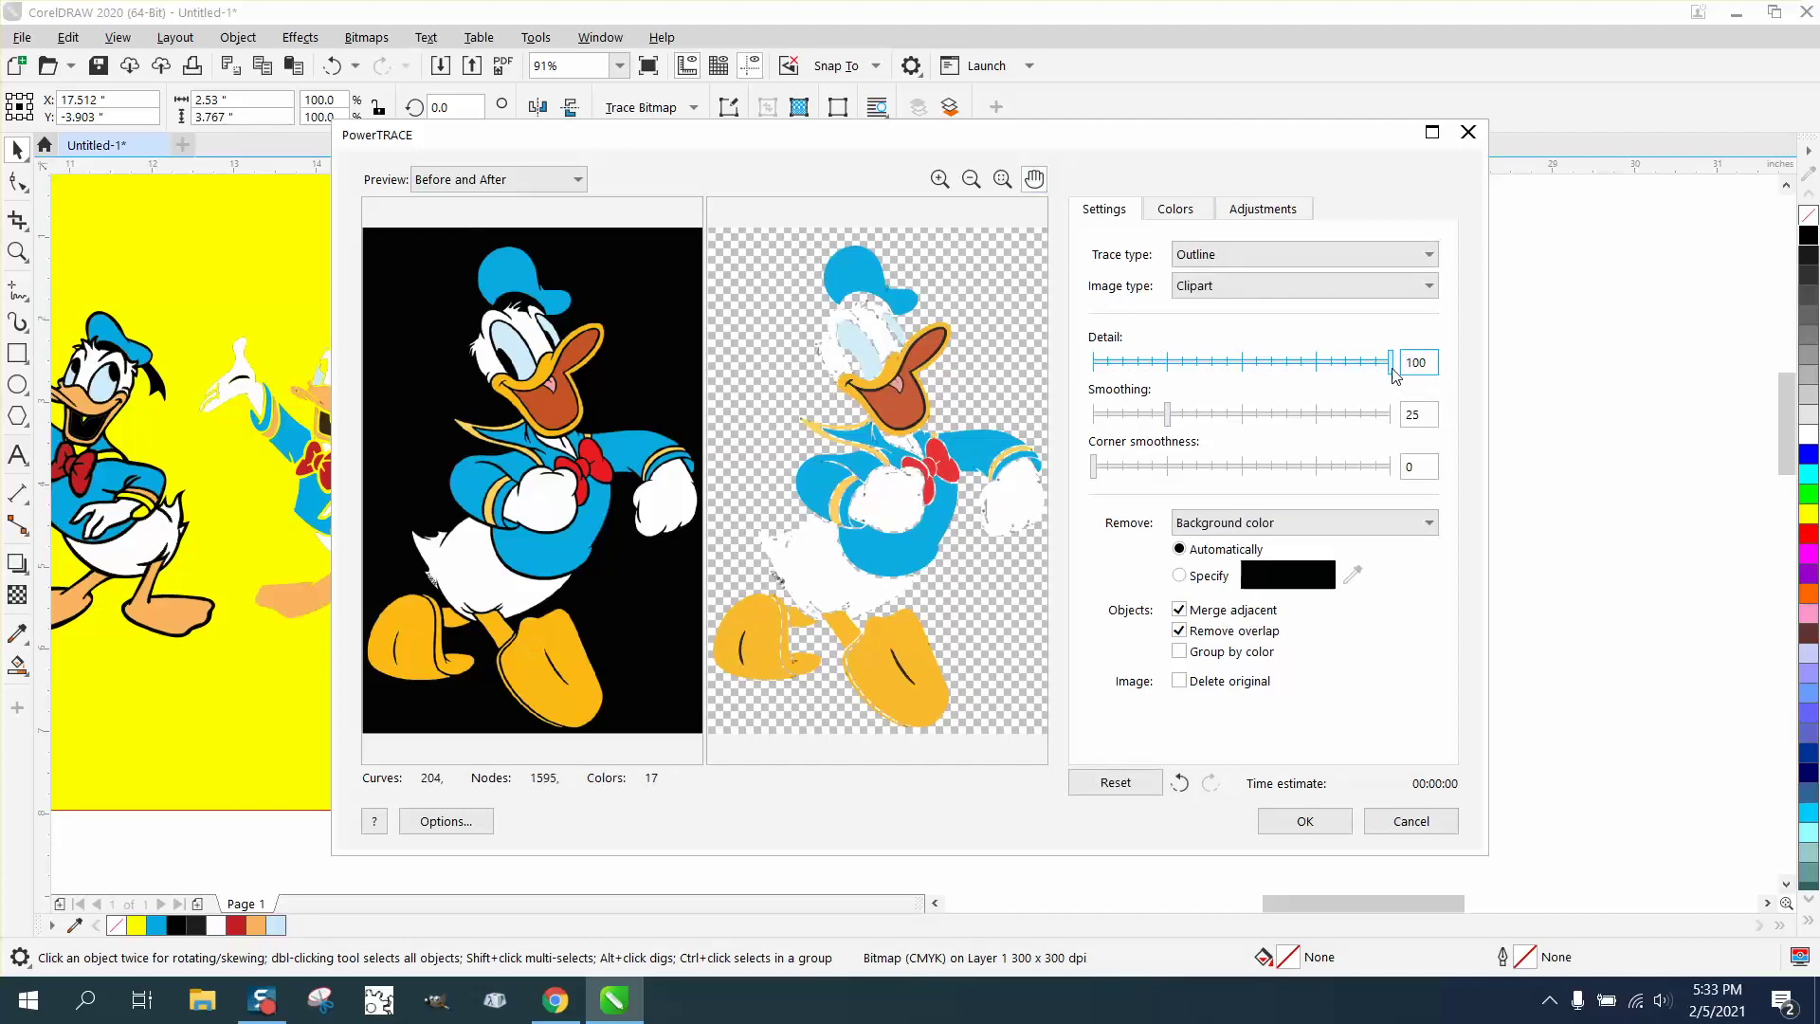
Accept the 204-curve trace and arrange it beside the black-background Donald bitmap.
click(1305, 821)
drag(569, 504, 826, 542)
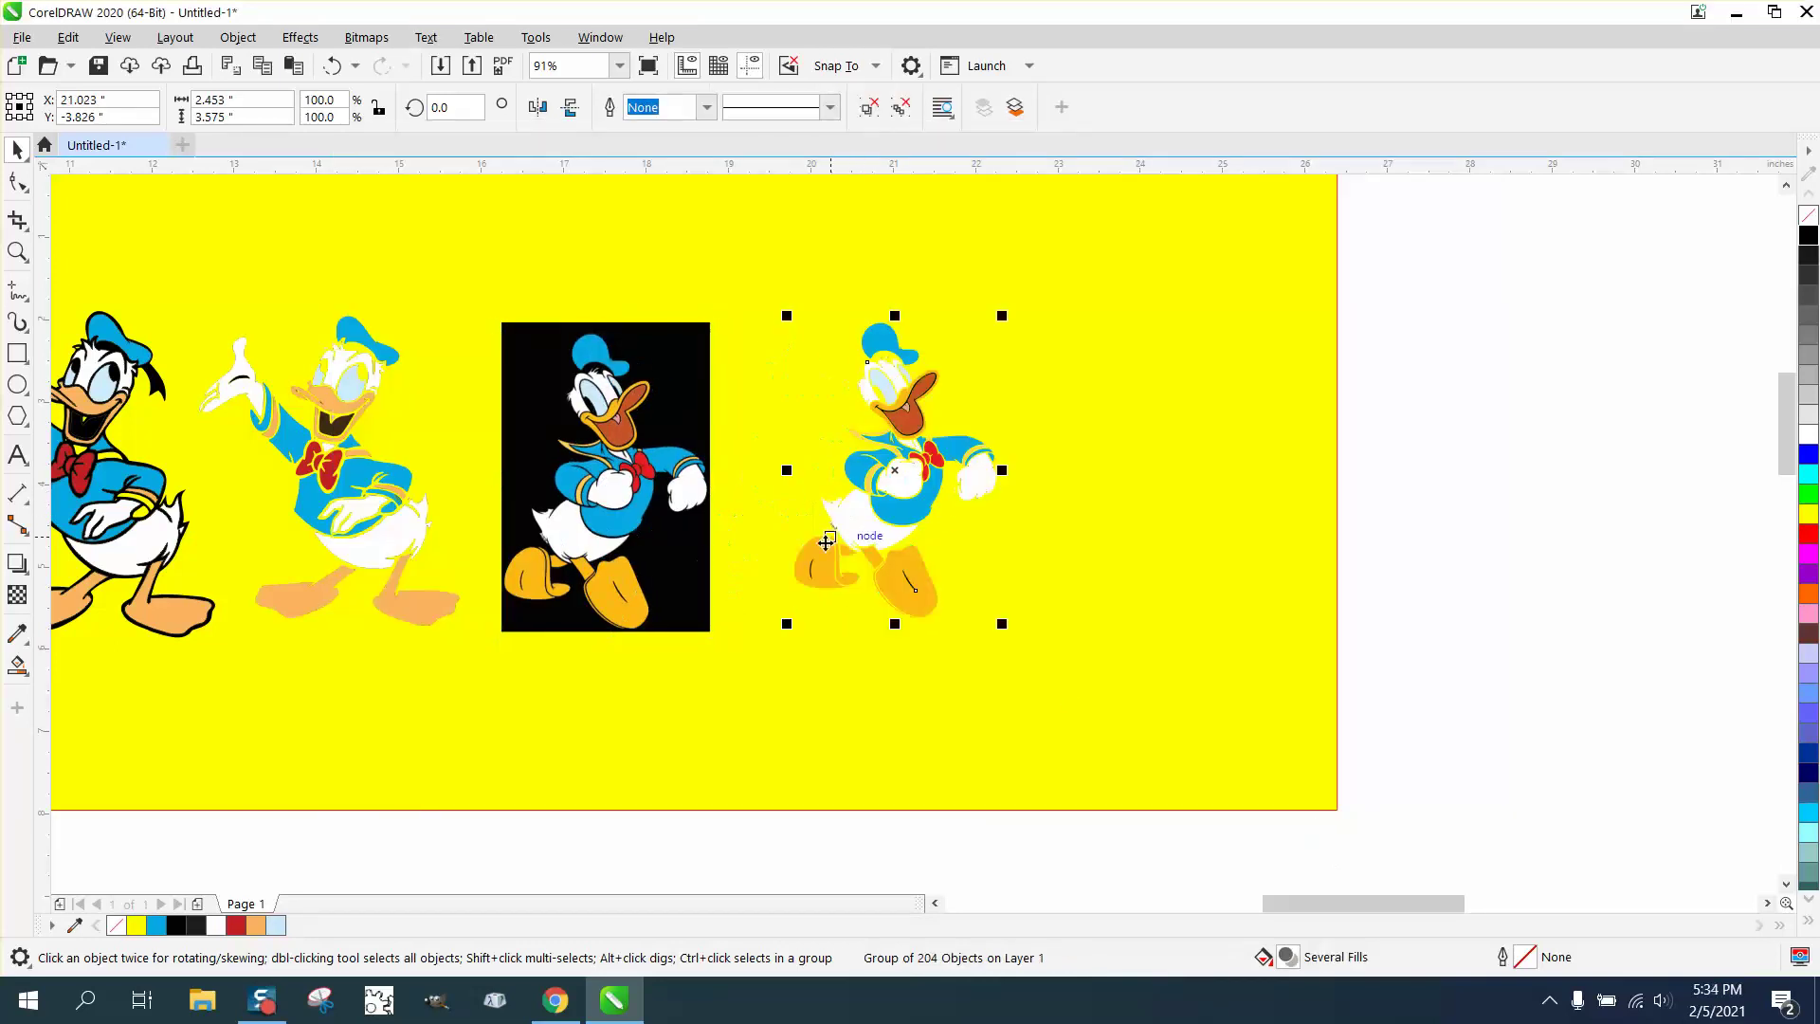
drag(625, 474, 1148, 467)
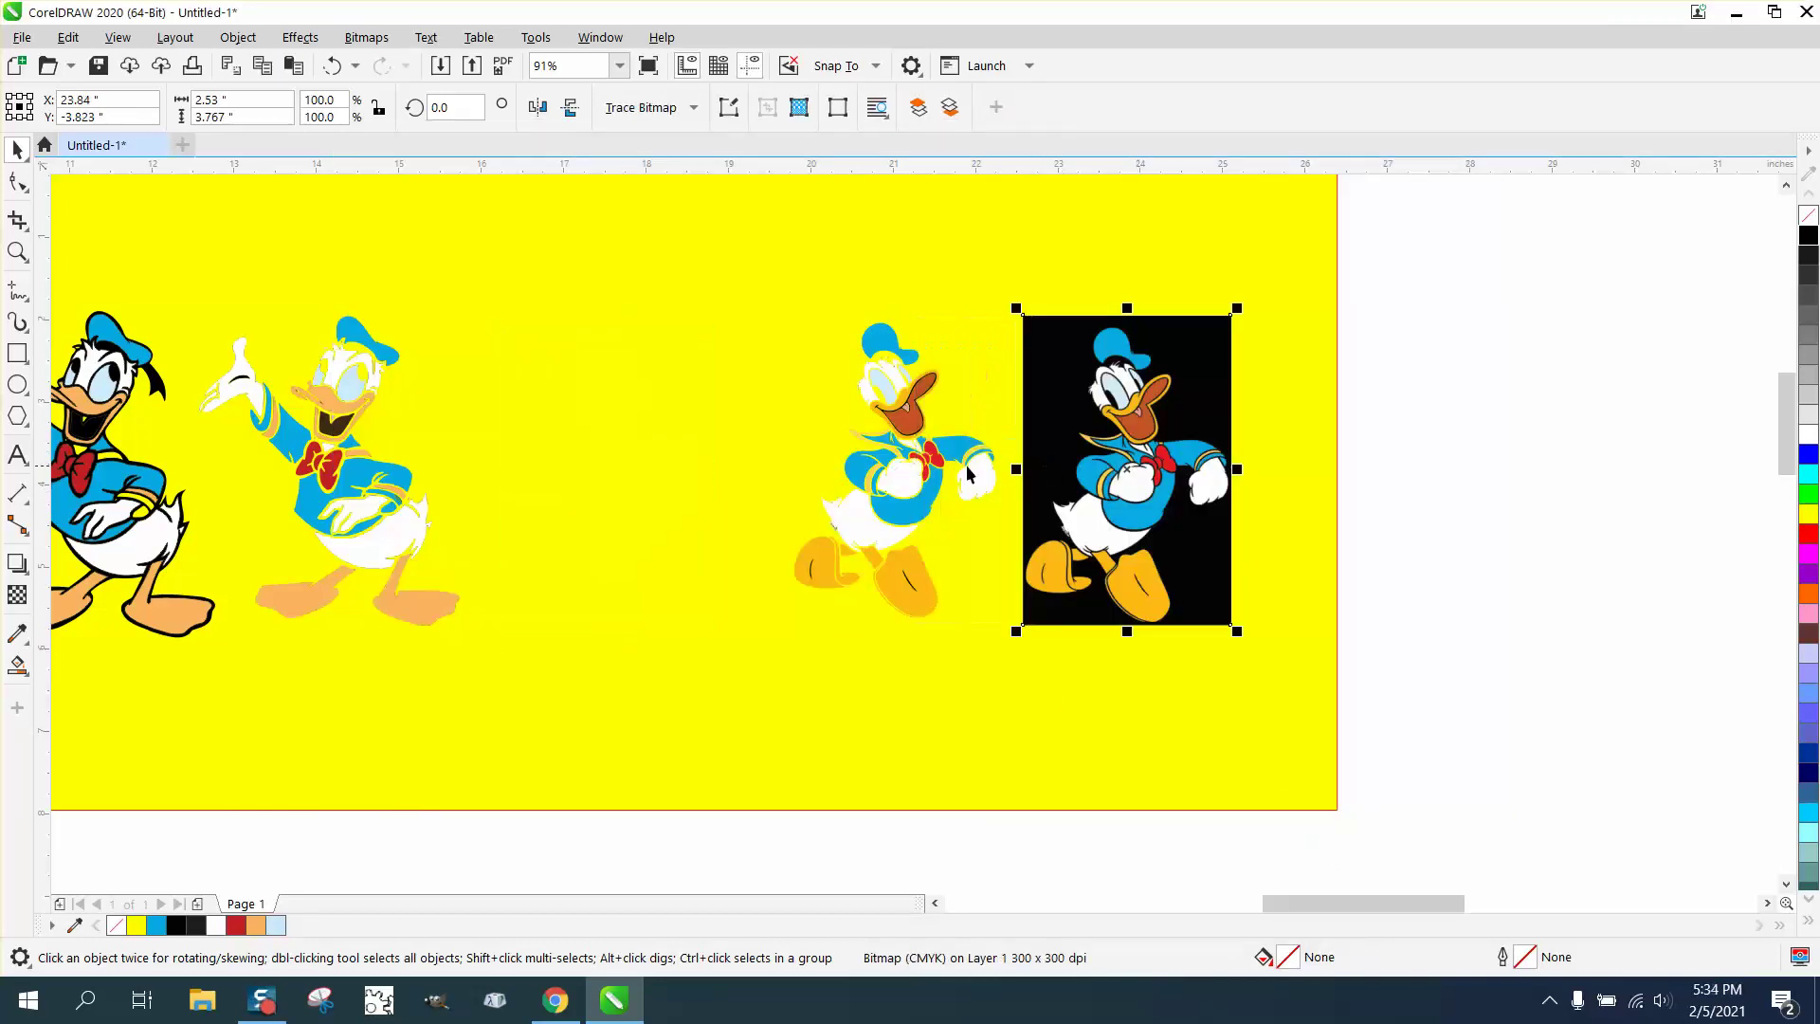
mouse_move(967, 474)
mouse_down()
mouse_move(697, 474)
mouse_move(744, 489)
mouse_up()
Draw a small 0.833-inch circle above the traced Donald.
scroll(590, 509, down, 3)
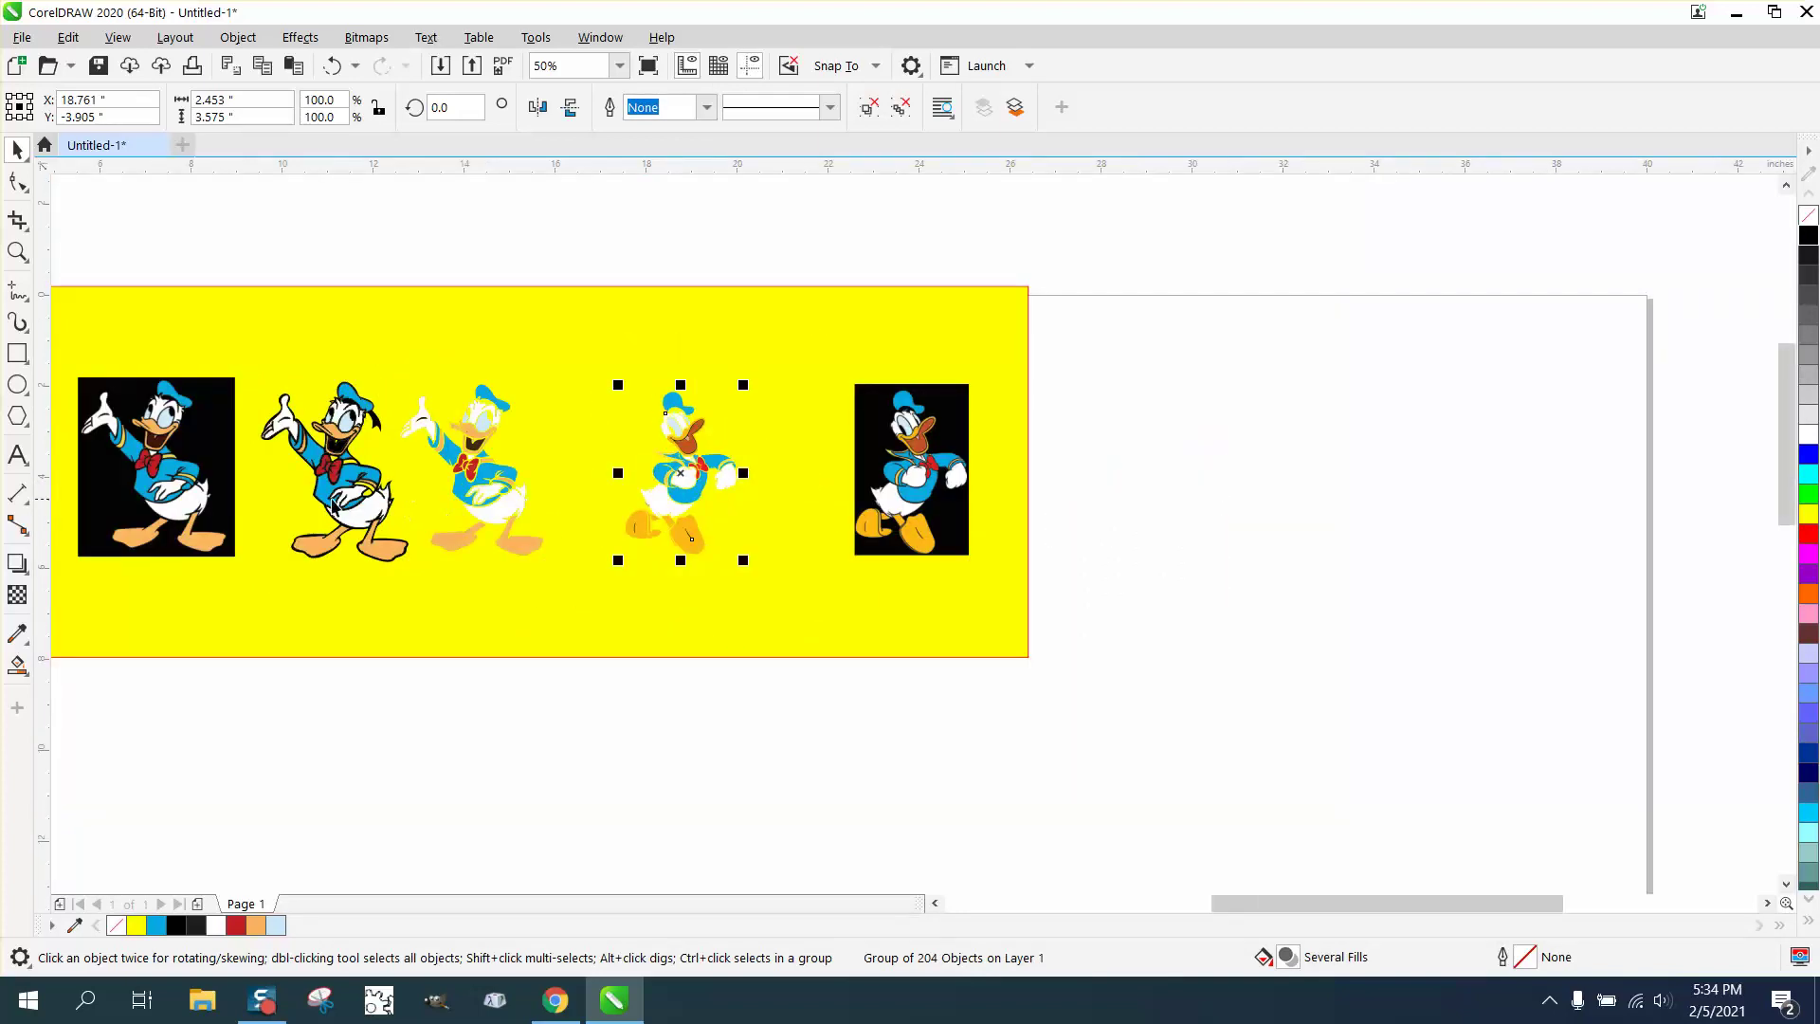
click(17, 384)
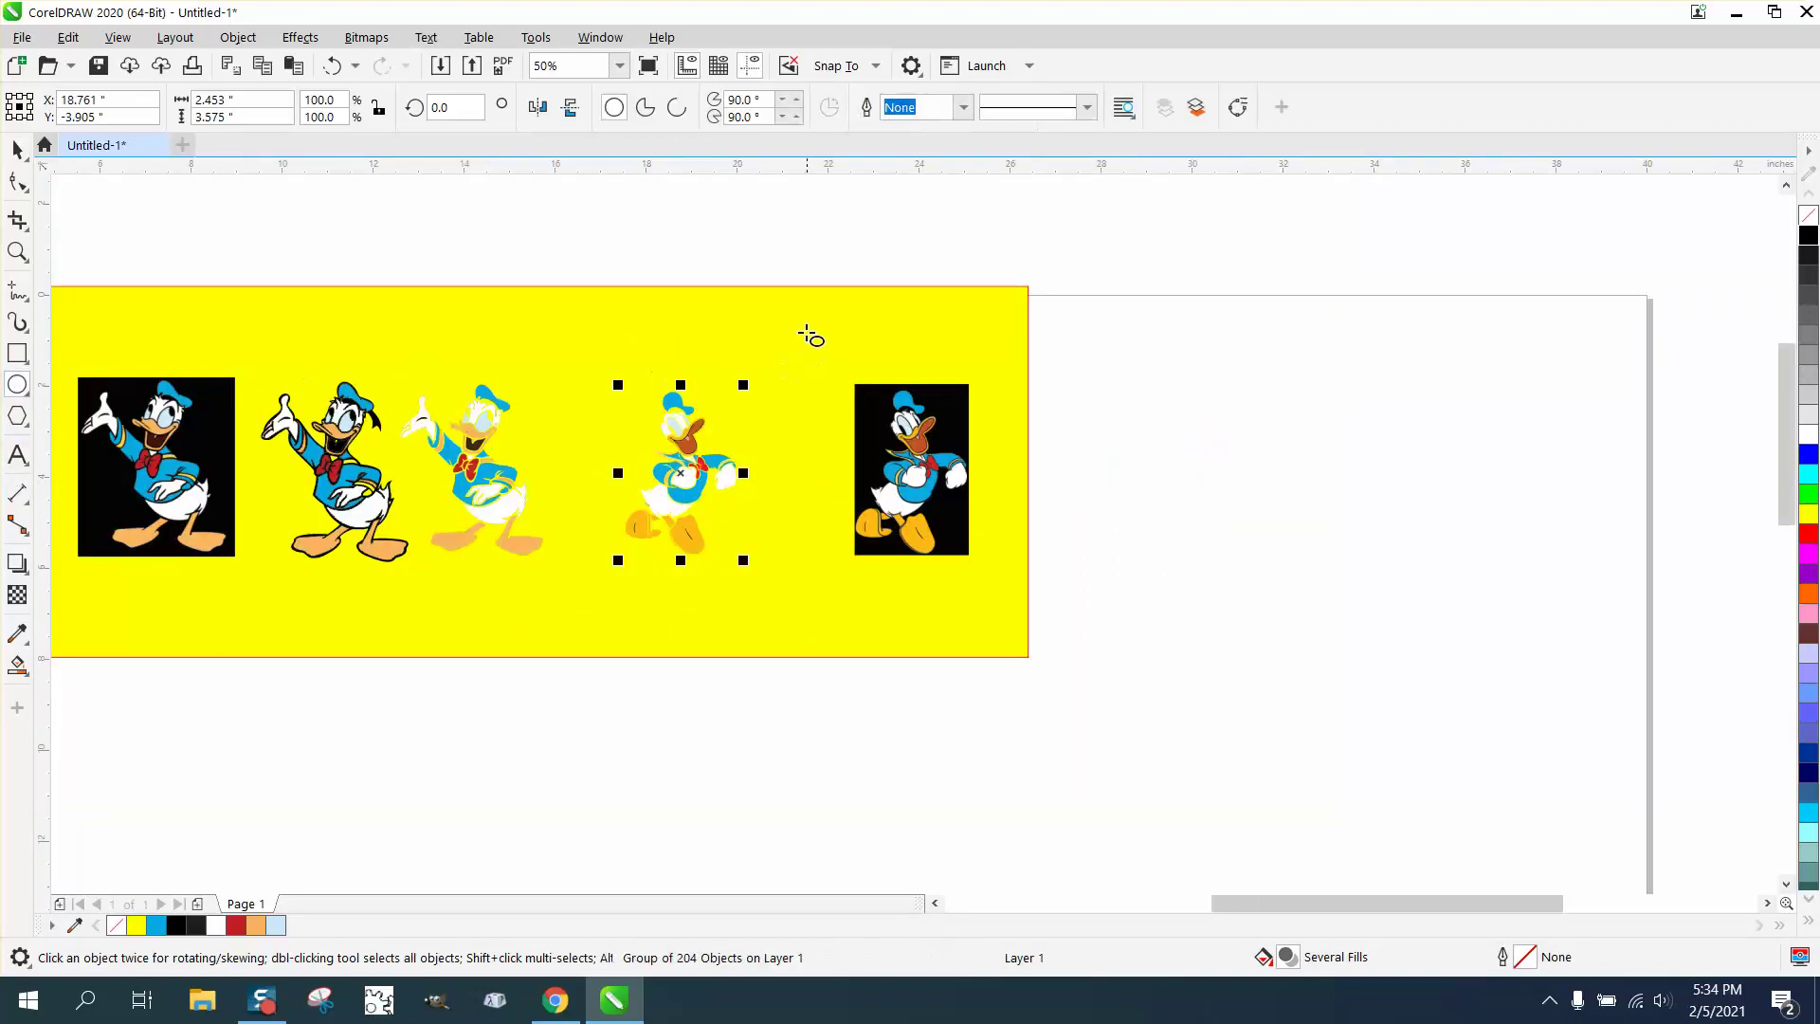
drag(792, 331, 755, 369)
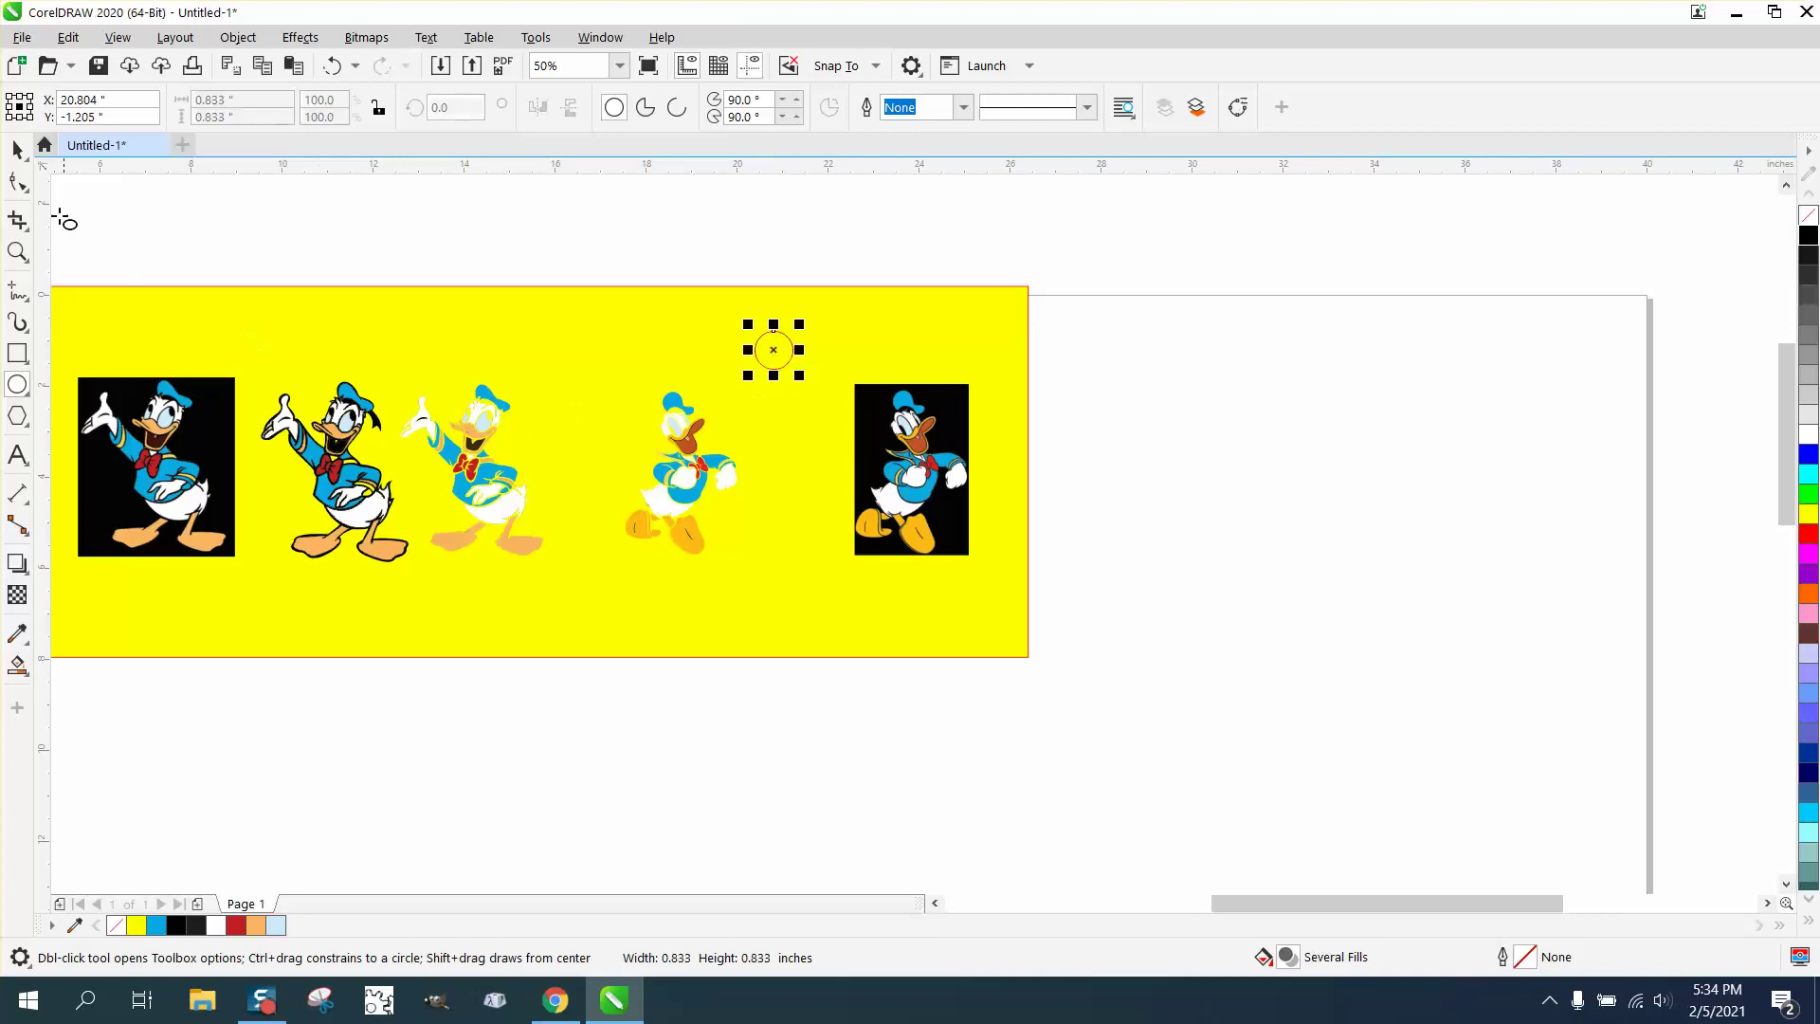
click(25, 157)
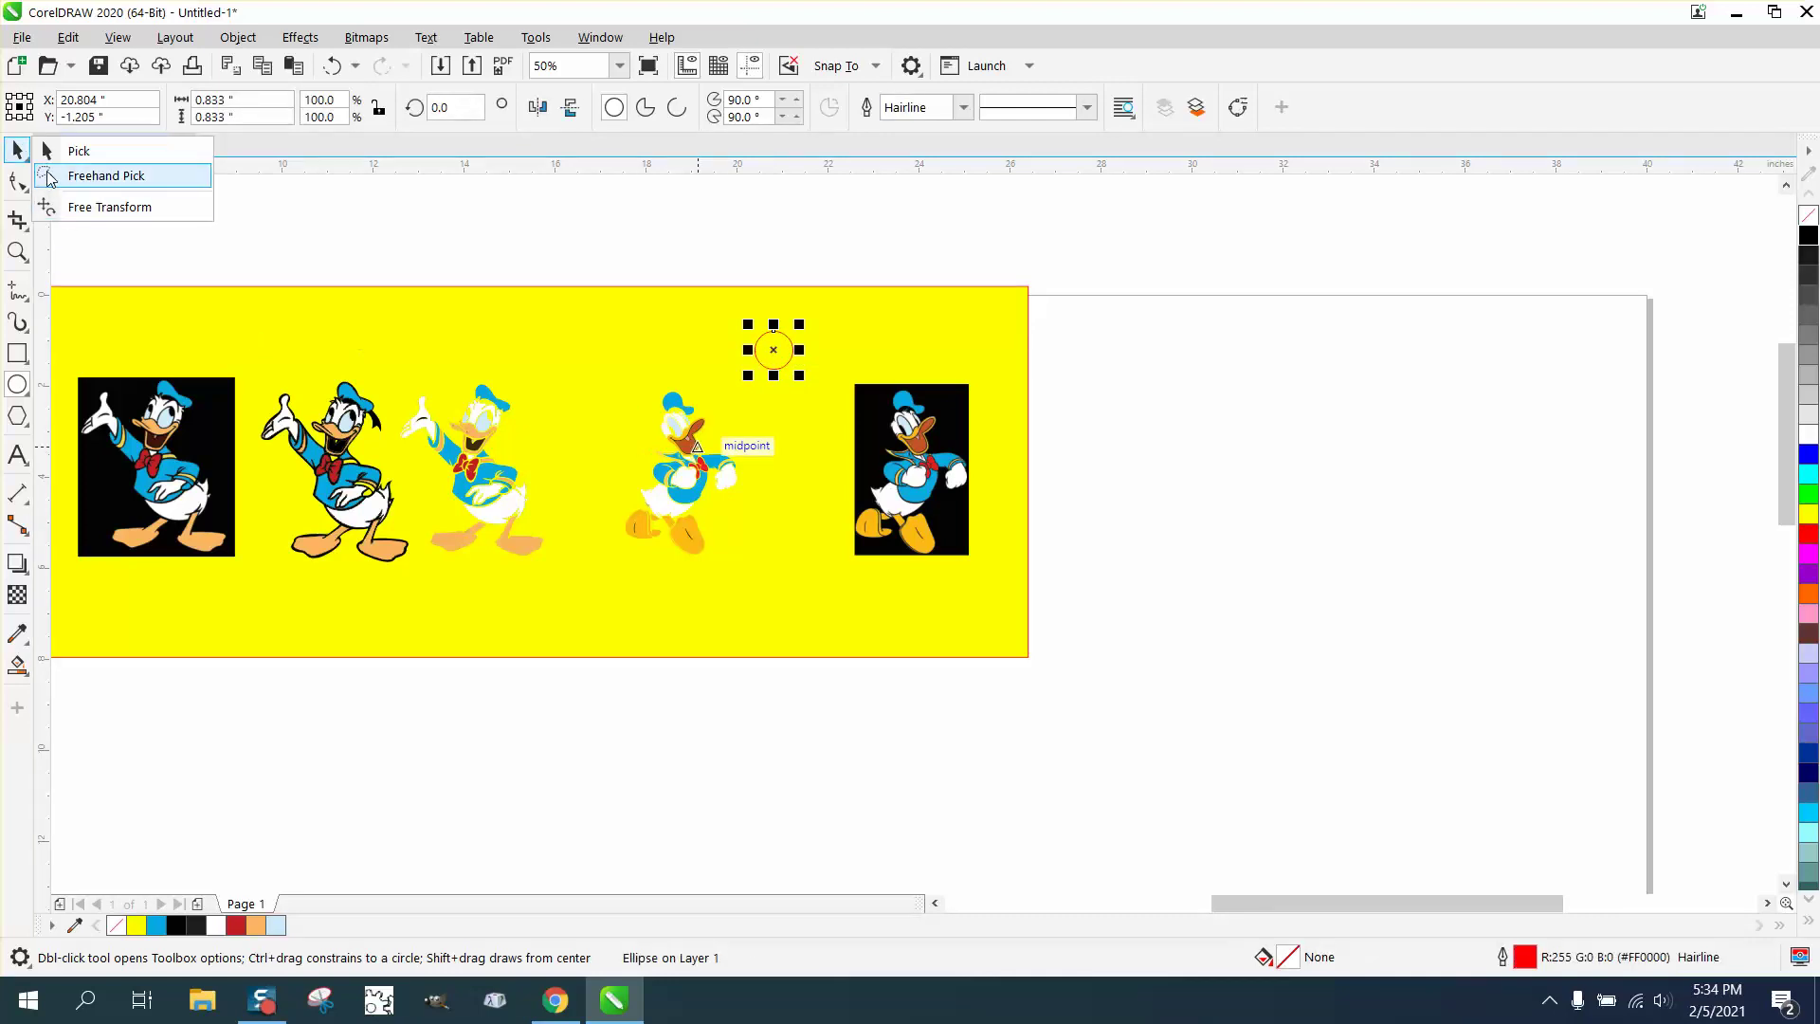
click(57, 150)
Ungroup the traced Donald into its 204 separate objects.
click(673, 422)
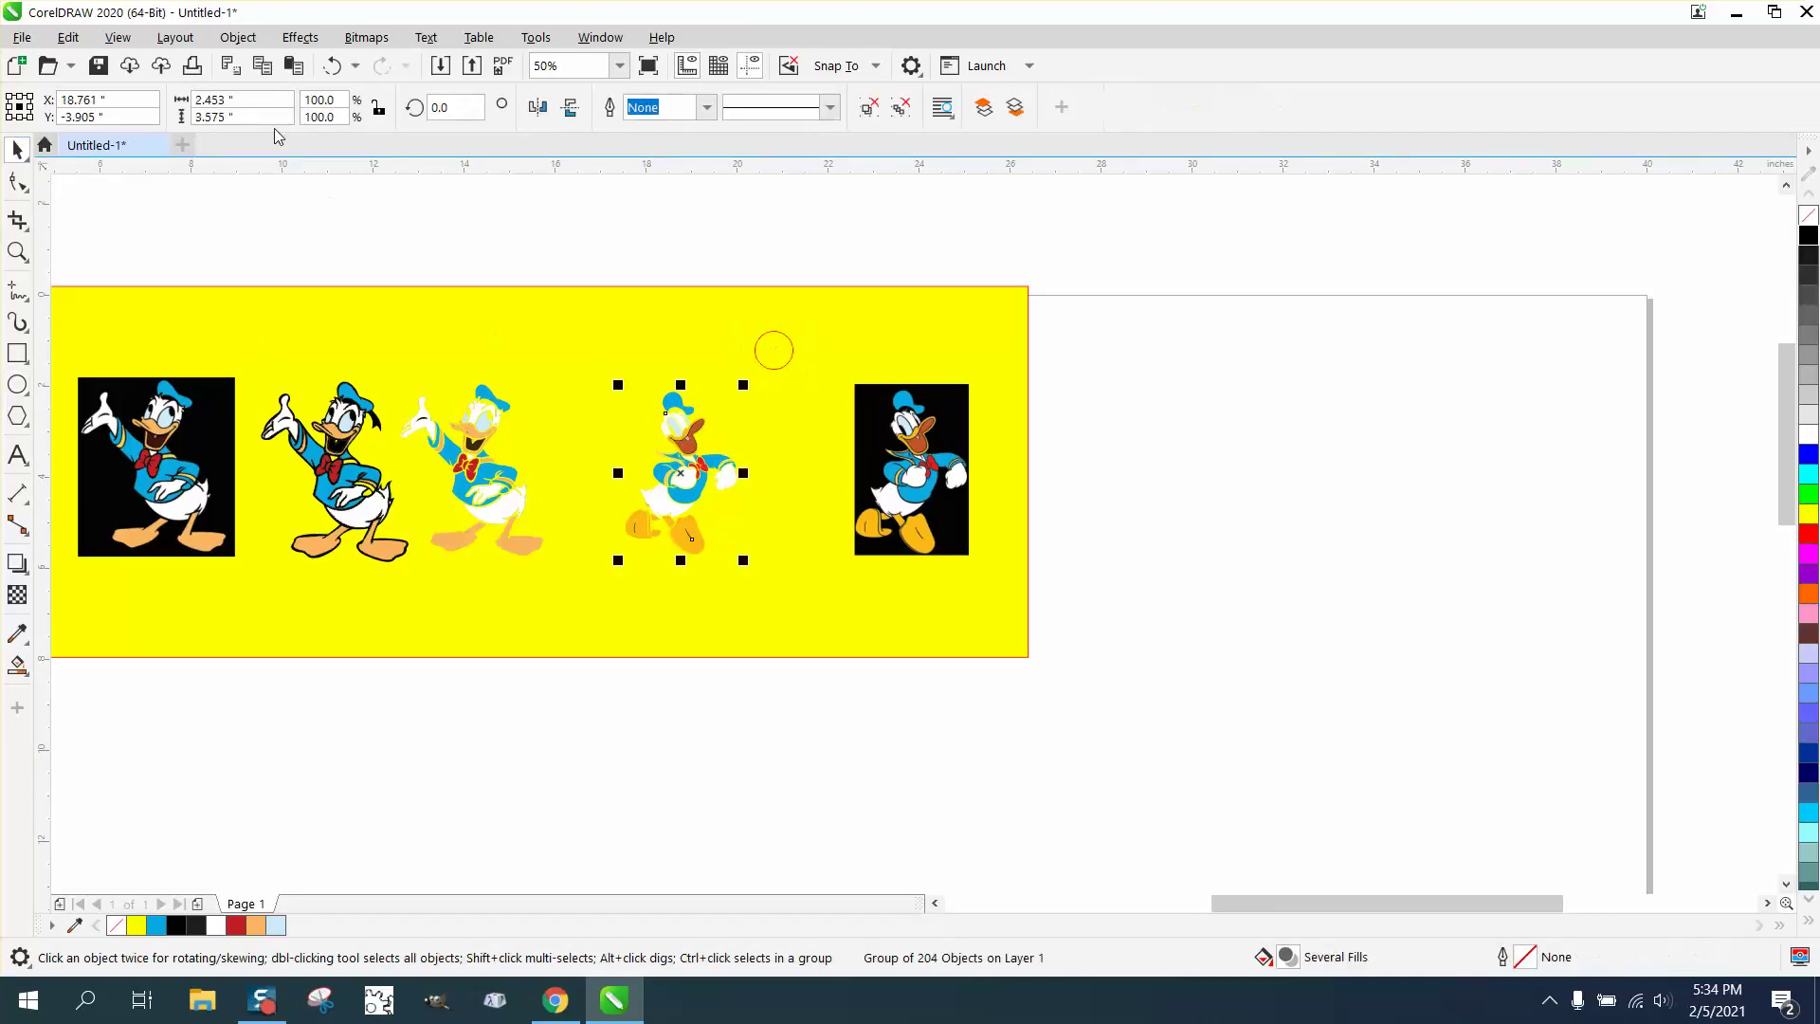
click(238, 37)
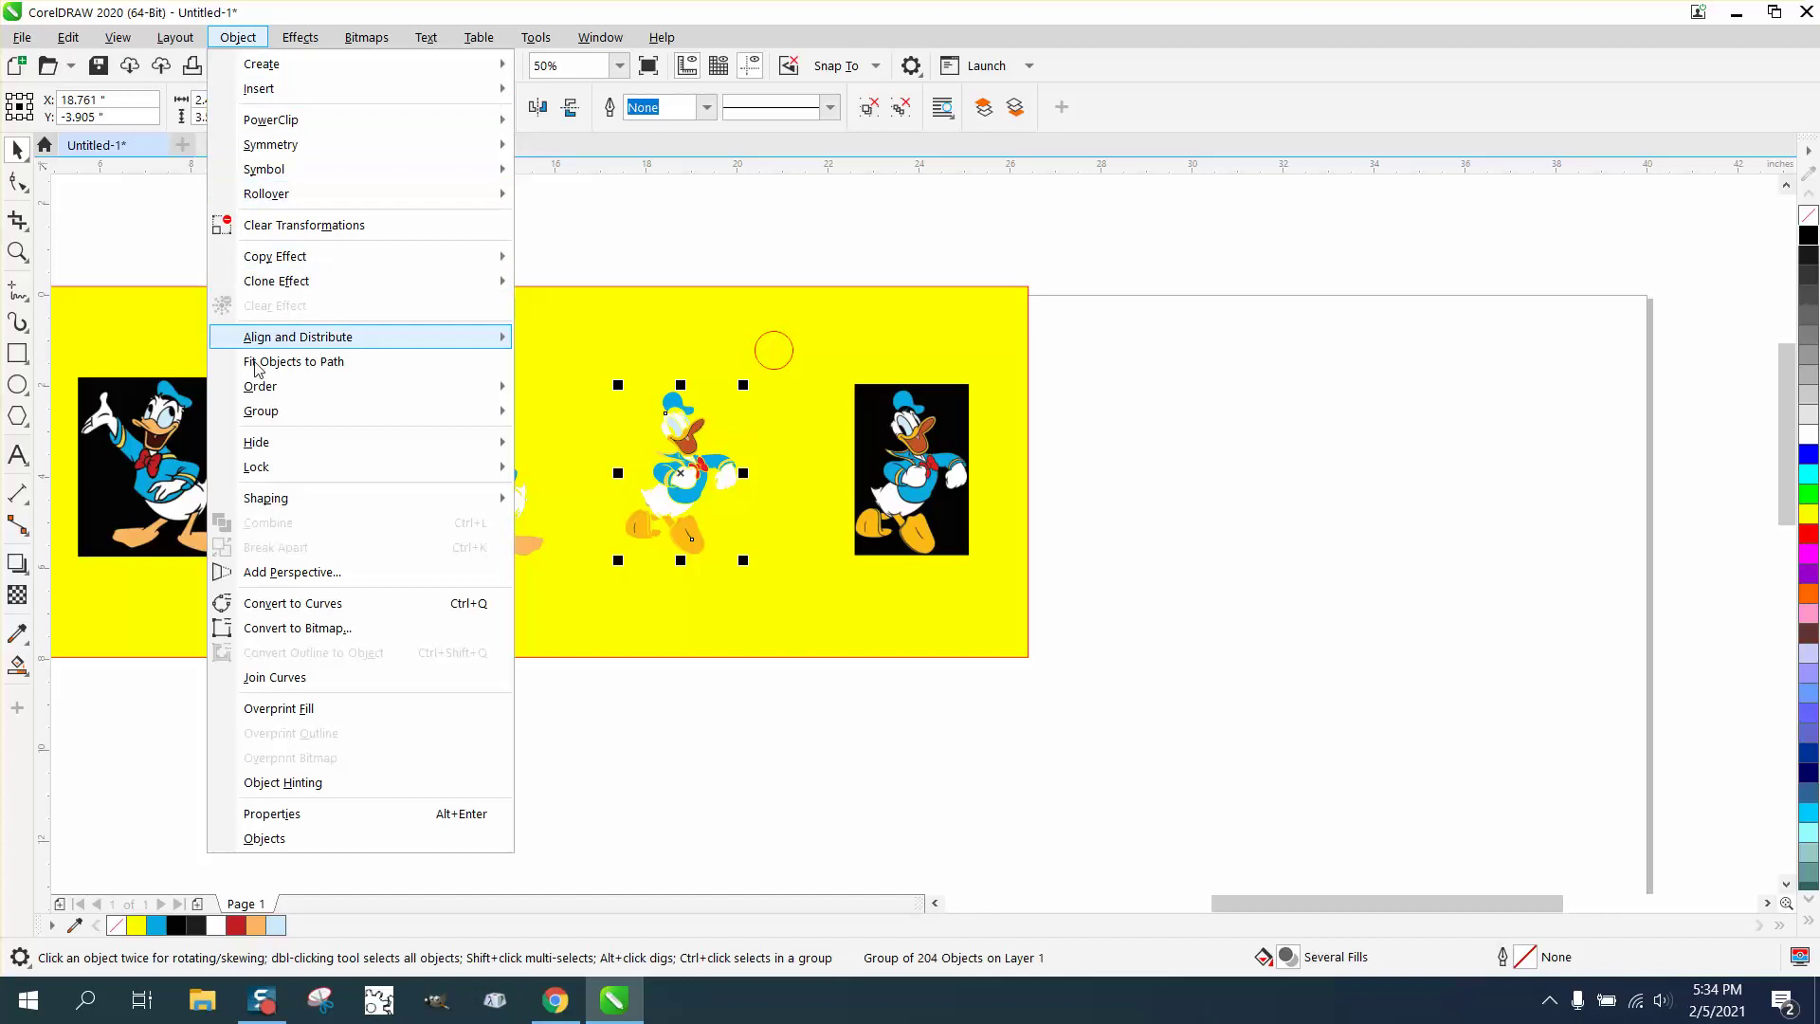
mouse_move(469, 415)
click(552, 439)
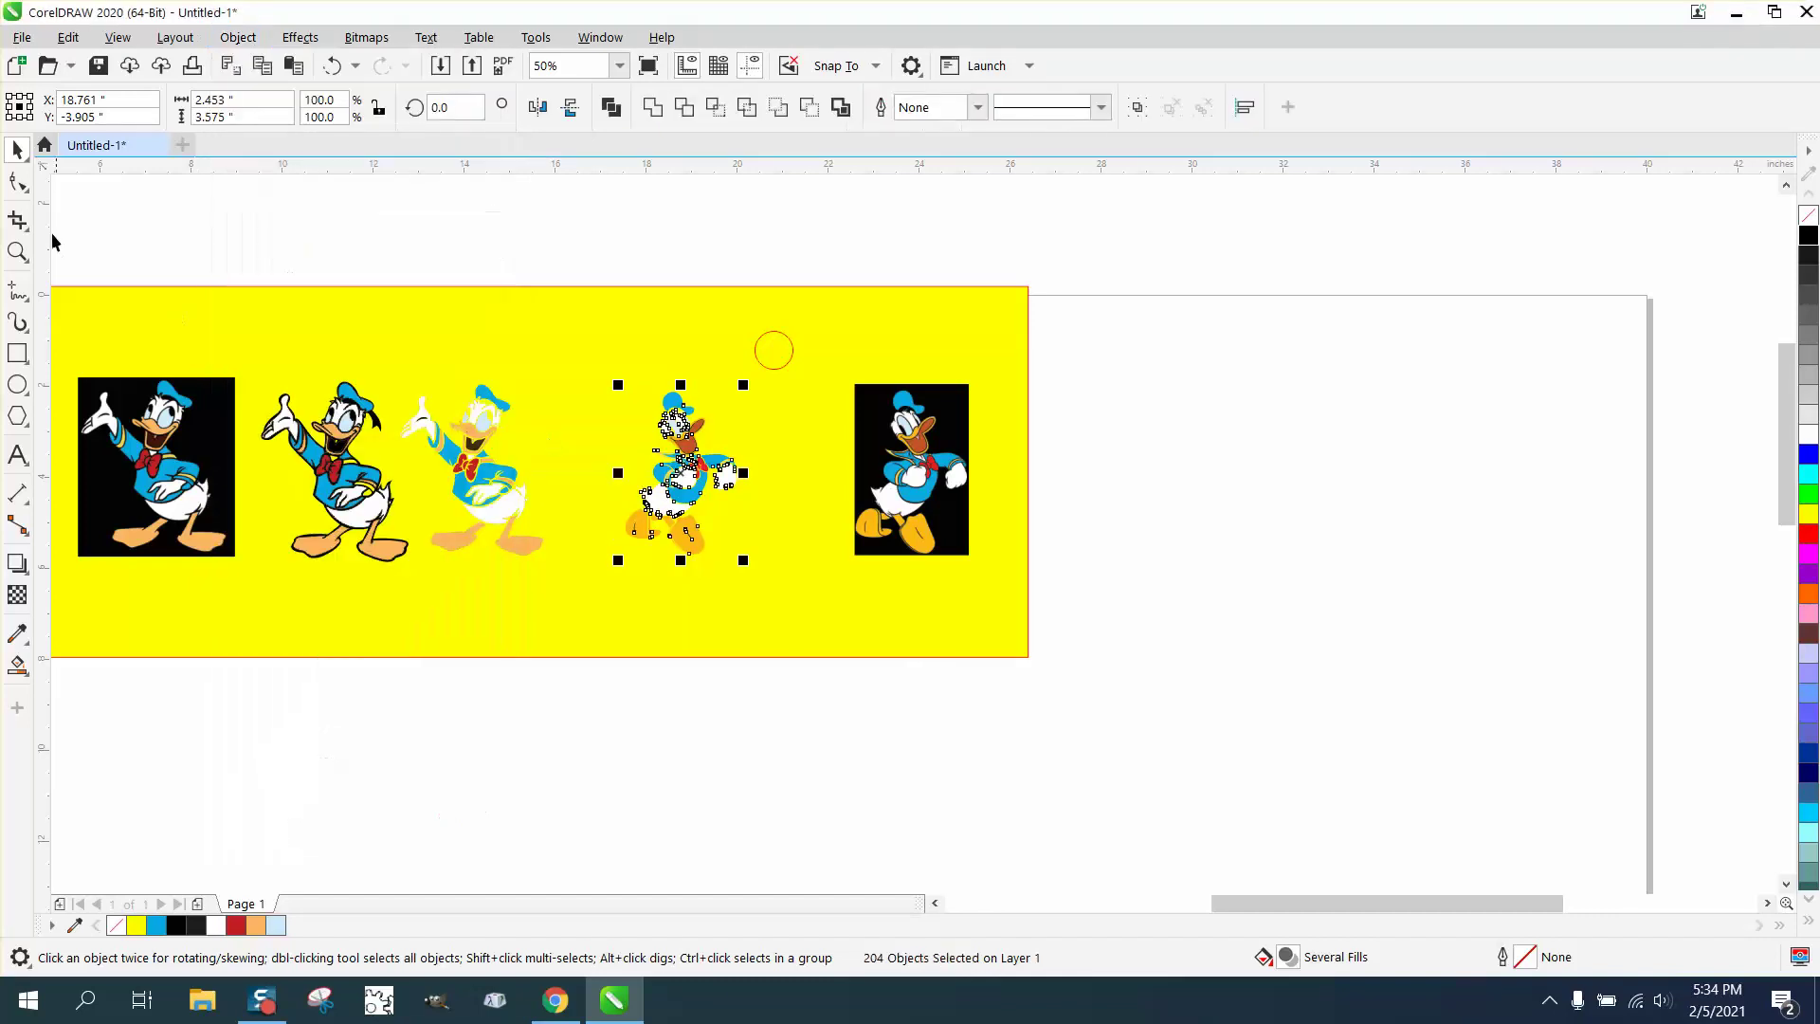
click(17, 252)
scroll(931, 476, up, 4)
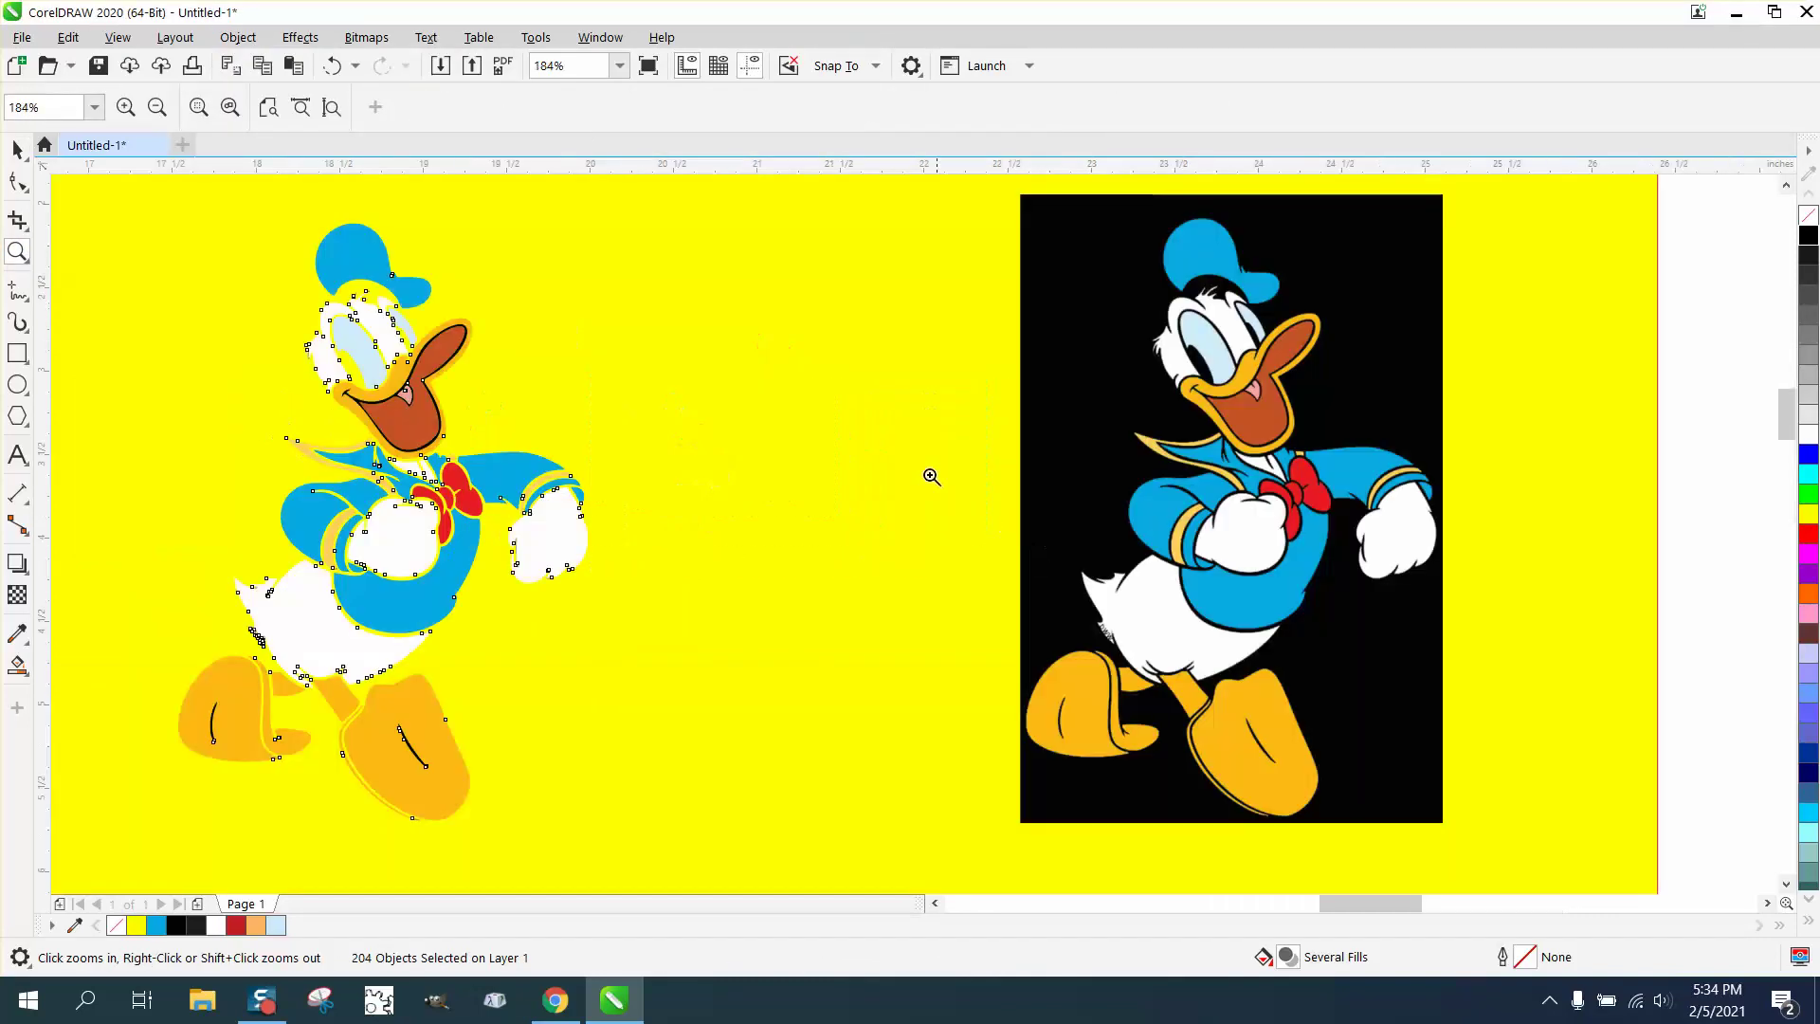
scroll(836, 403, down, 4)
scroll(1159, 690, up, 1)
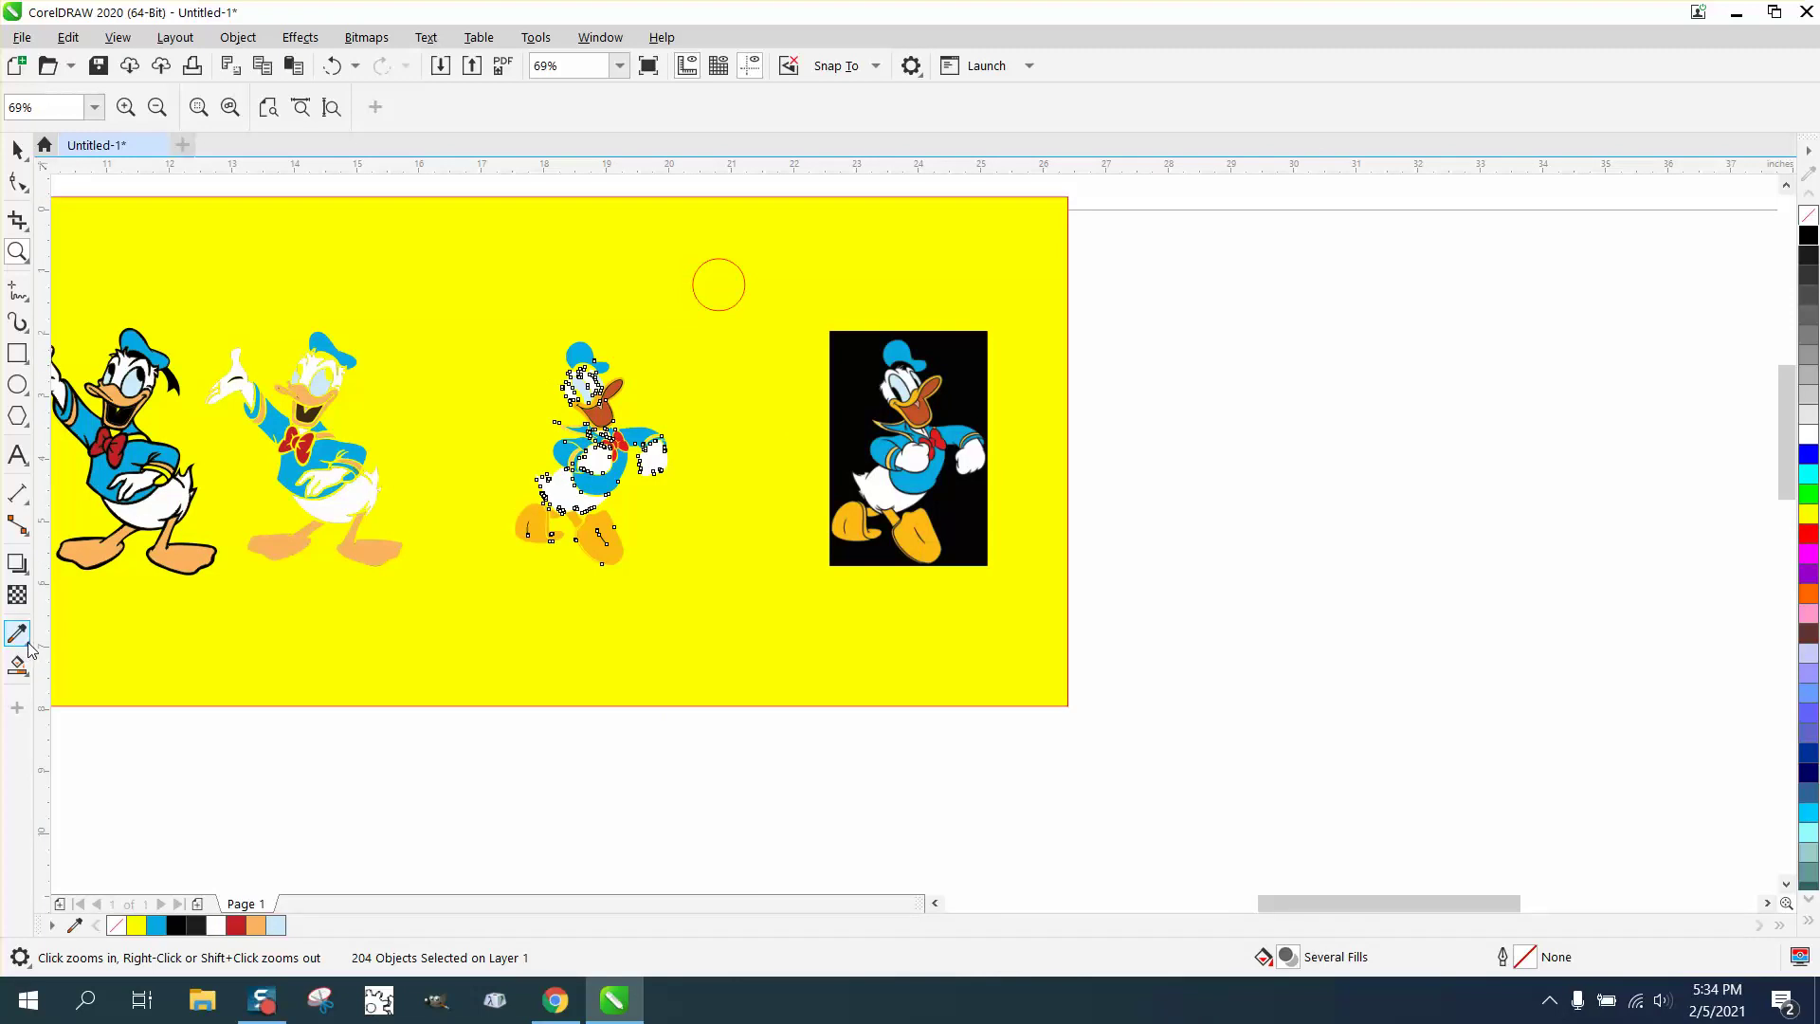
Fill the small circle with the blue C:75 M:13 Y:0 K:0 sampled from Donald's jacket.
click(31, 648)
click(92, 642)
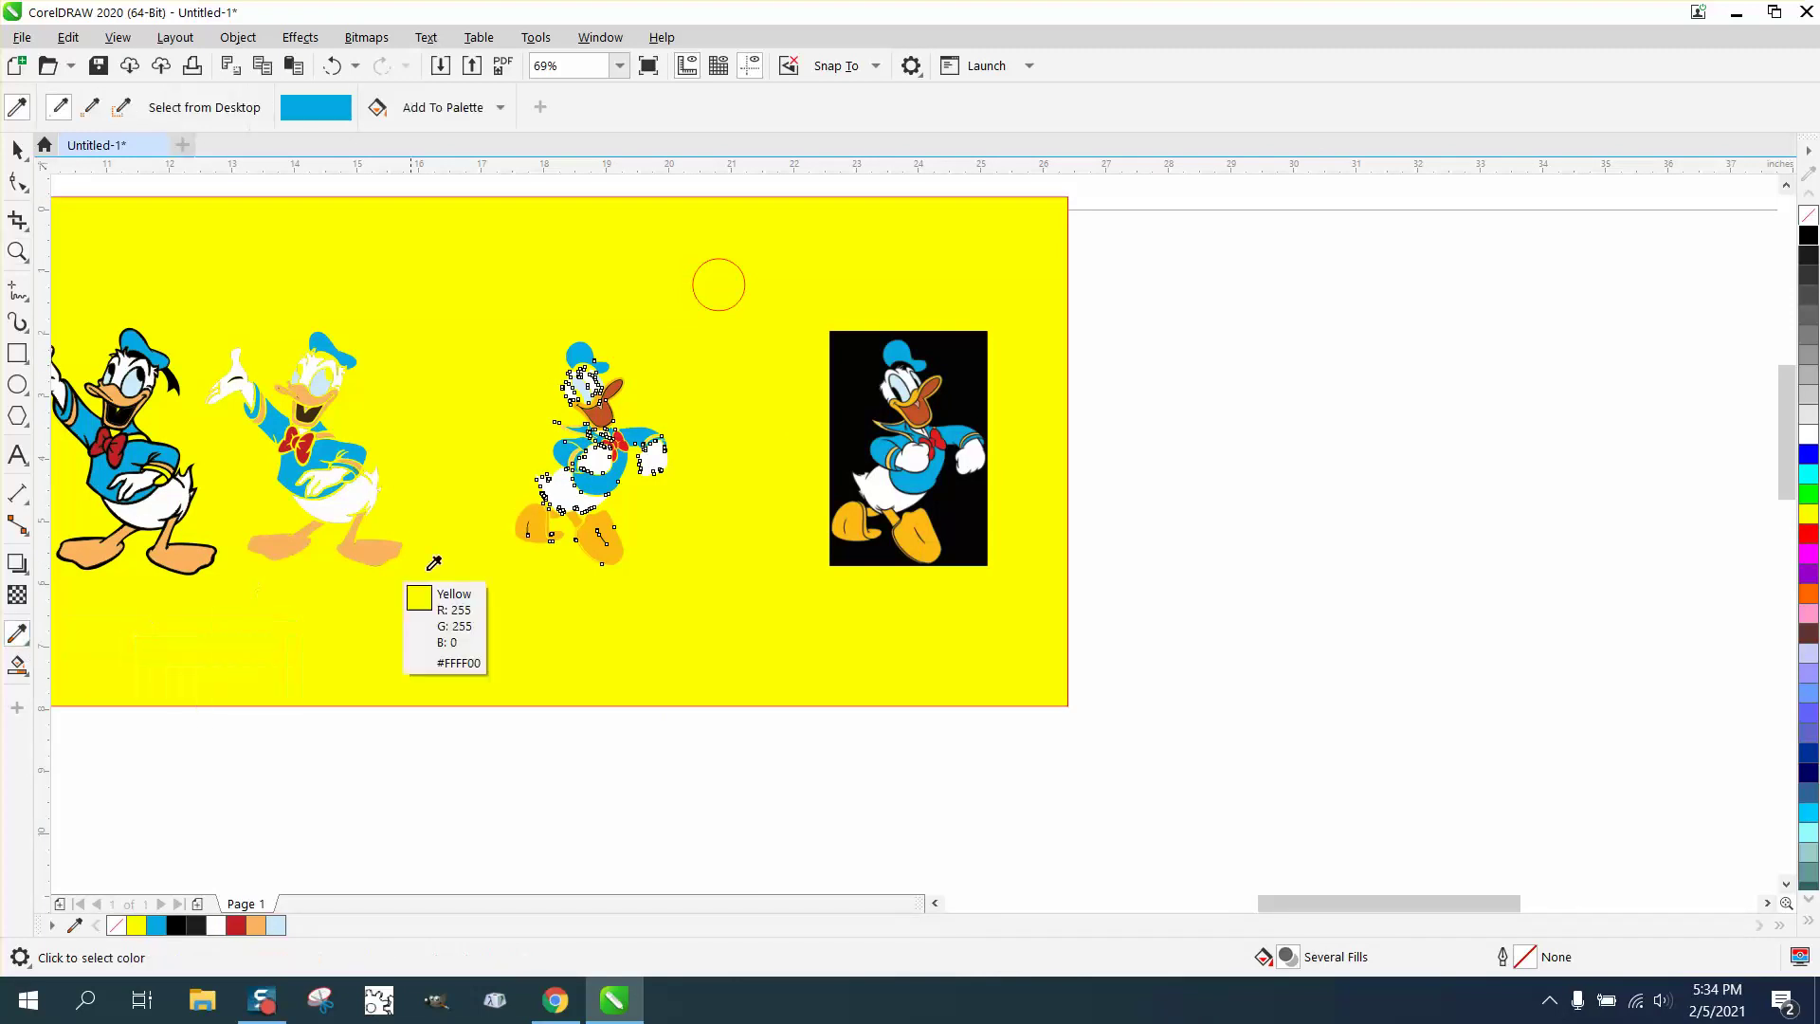
click(597, 476)
click(718, 284)
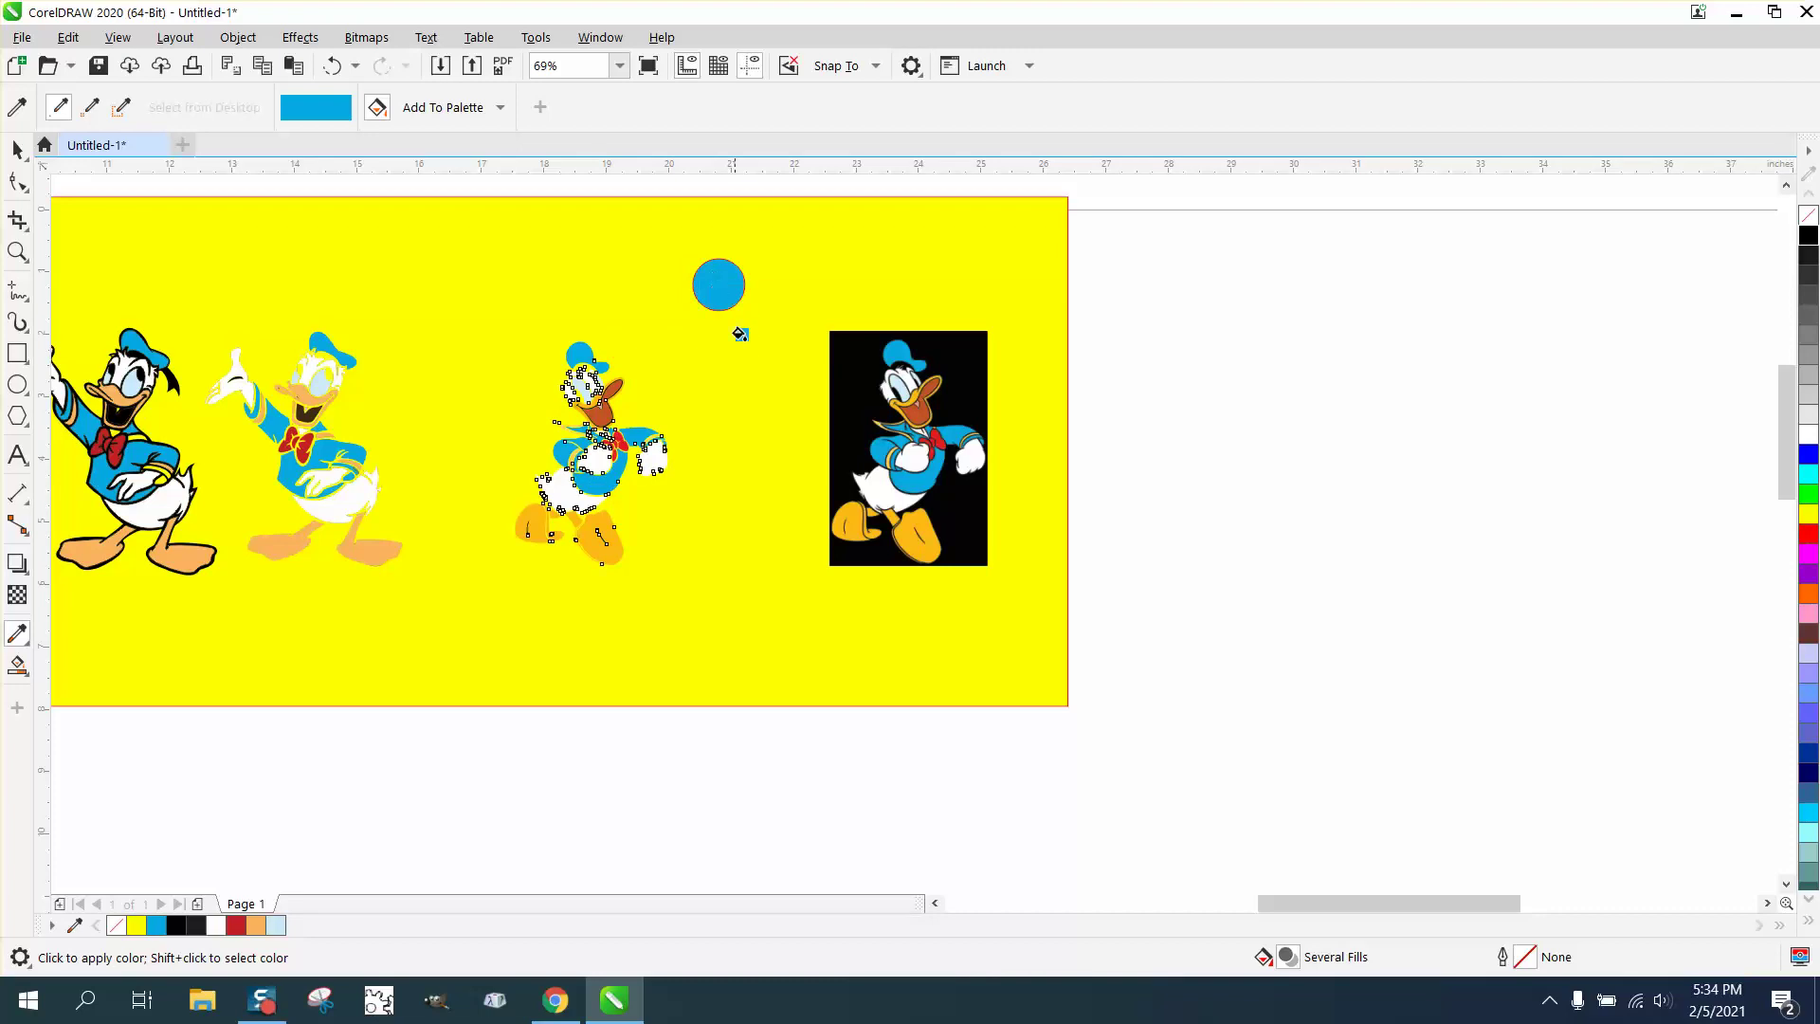
click(18, 150)
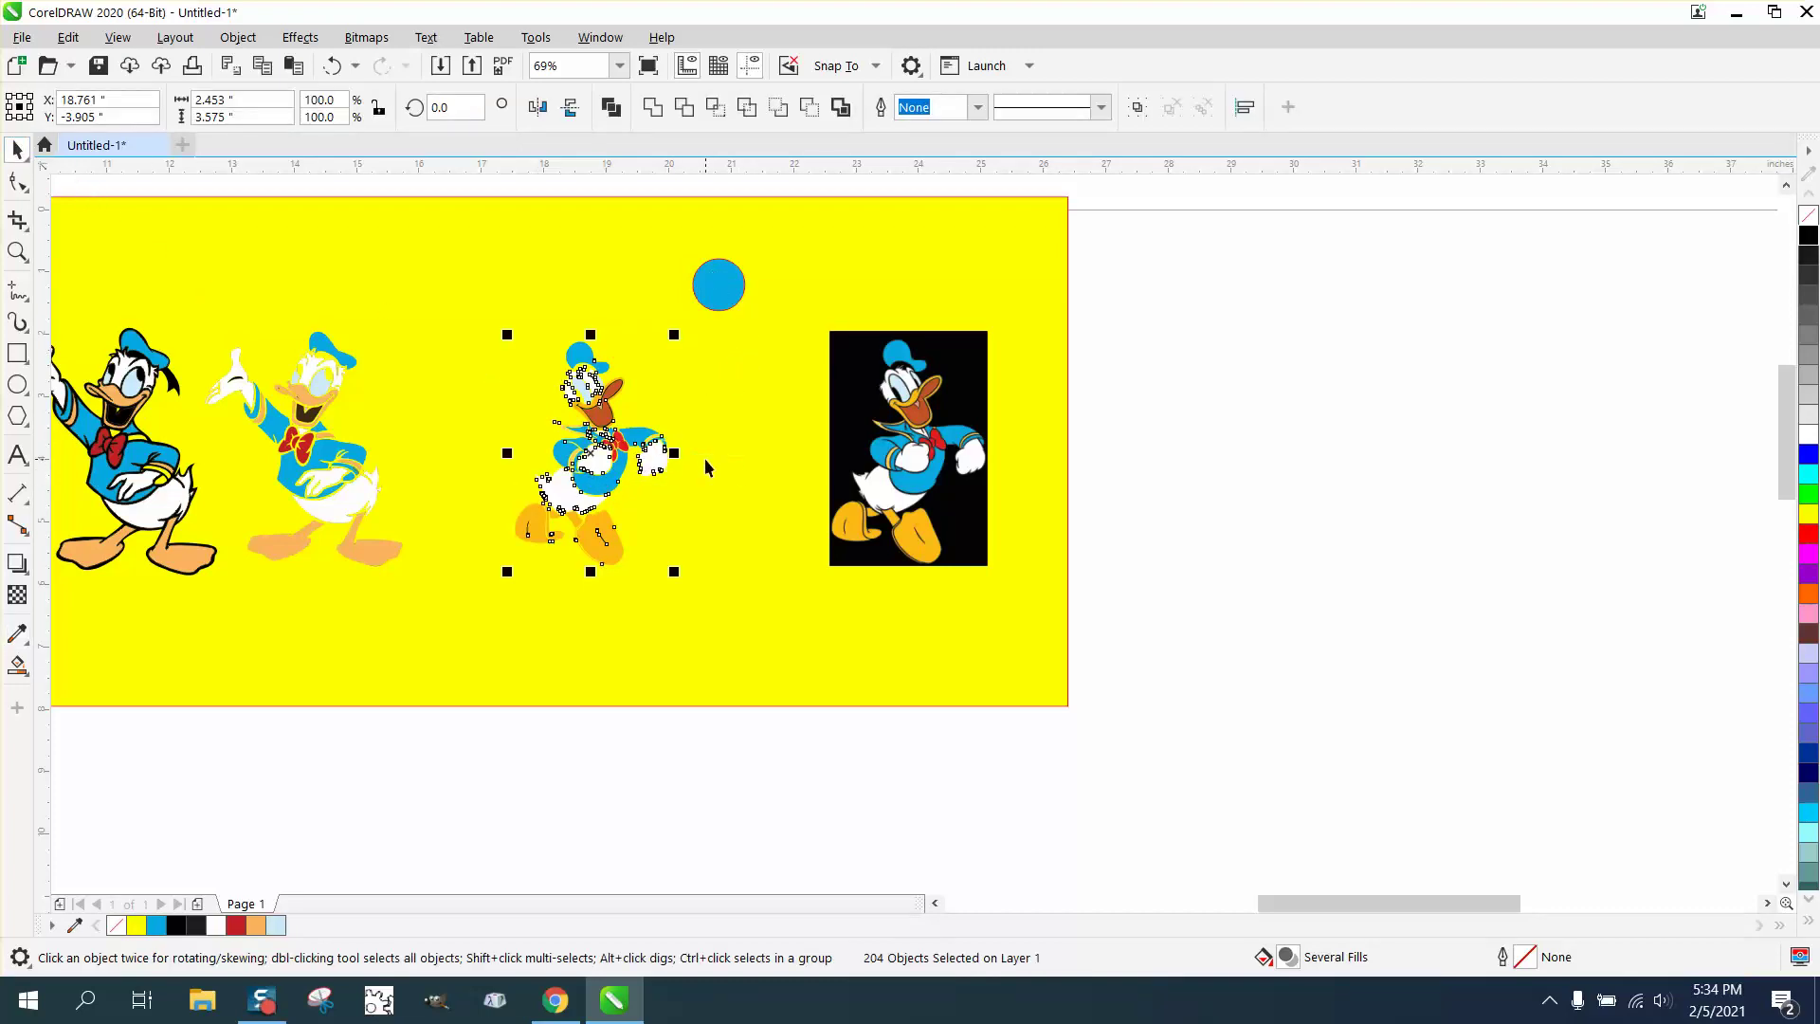
scroll(460, 490, down, 3)
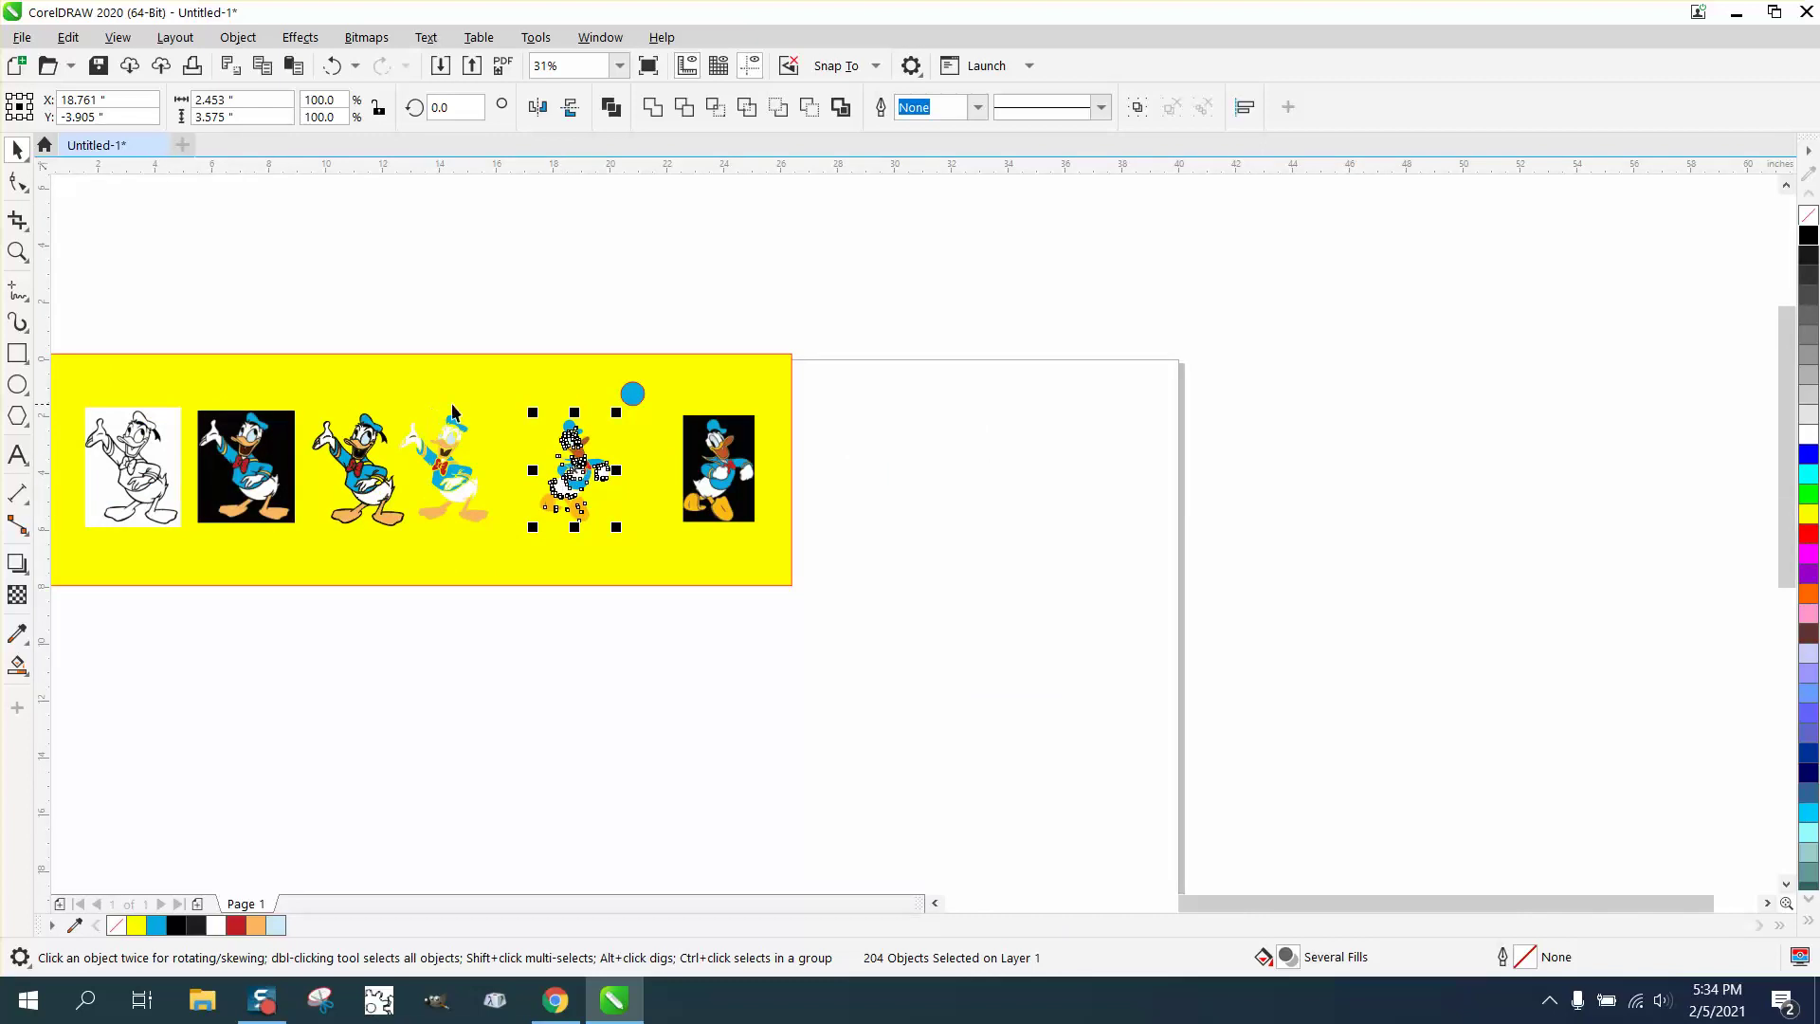
Draw a small square to the right of the traced Donald's head.
click(18, 251)
drag(461, 380, 815, 522)
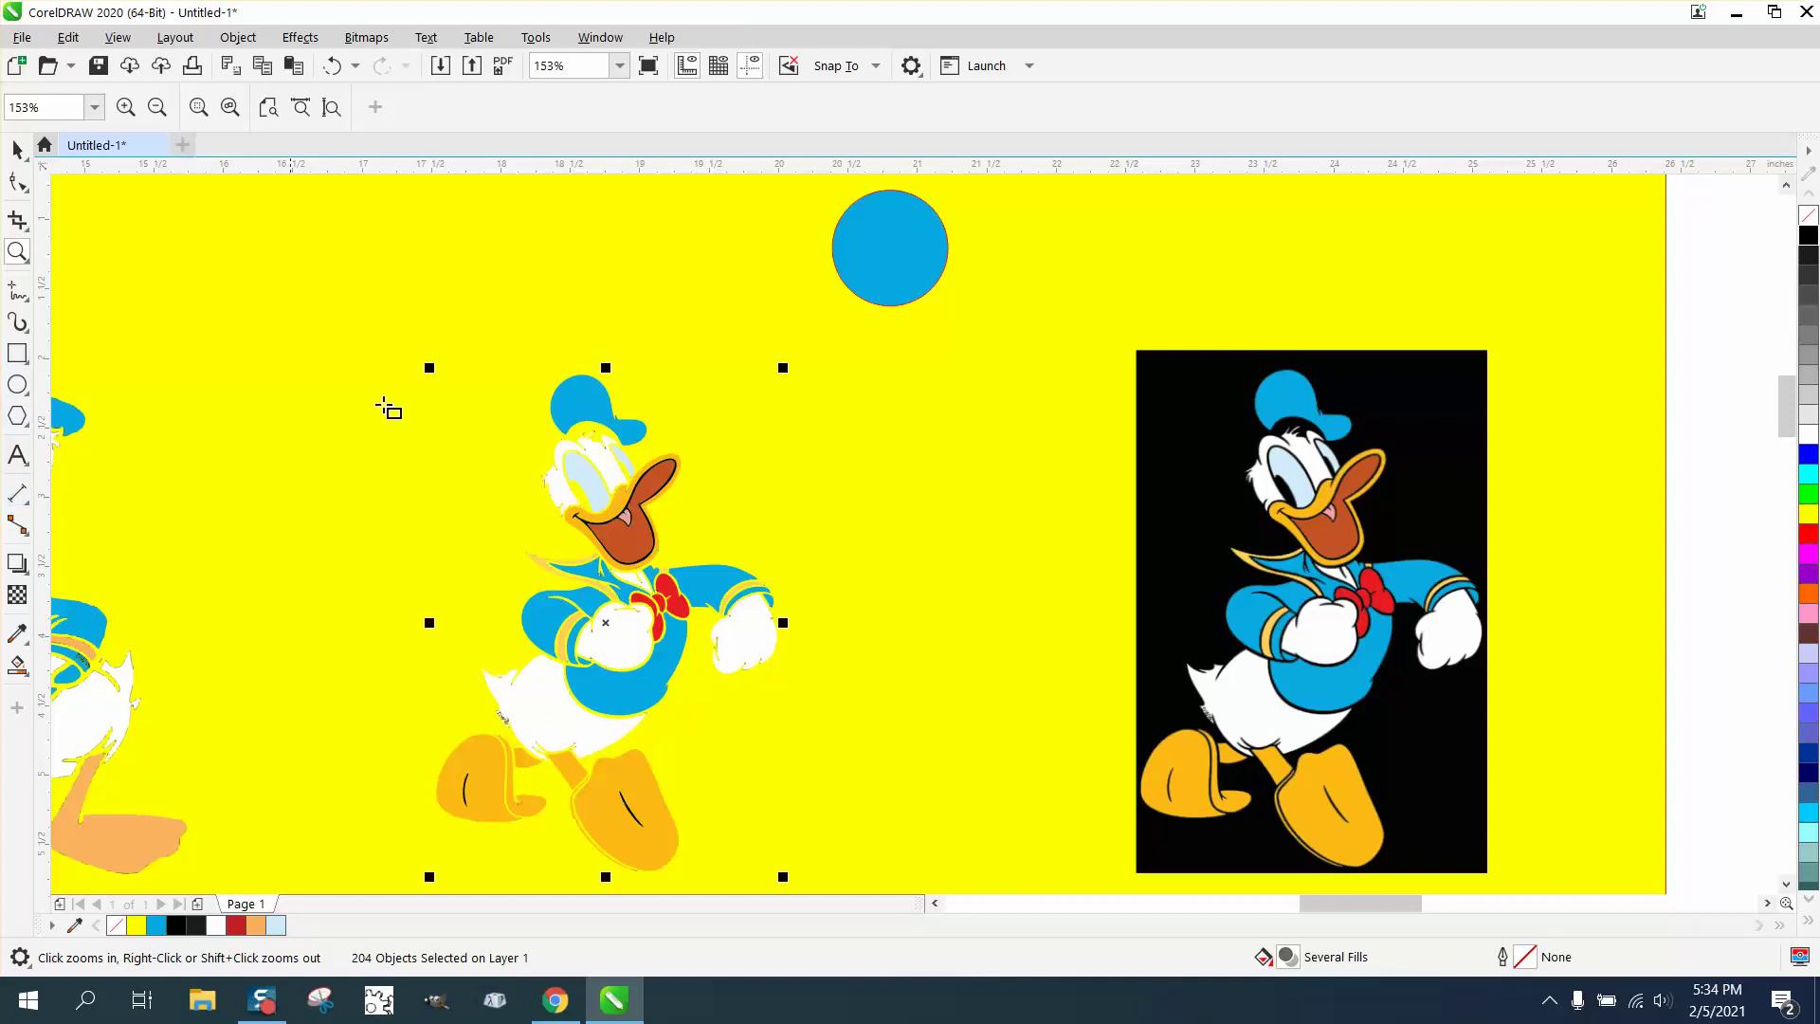
key(F6)
drag(806, 406, 882, 481)
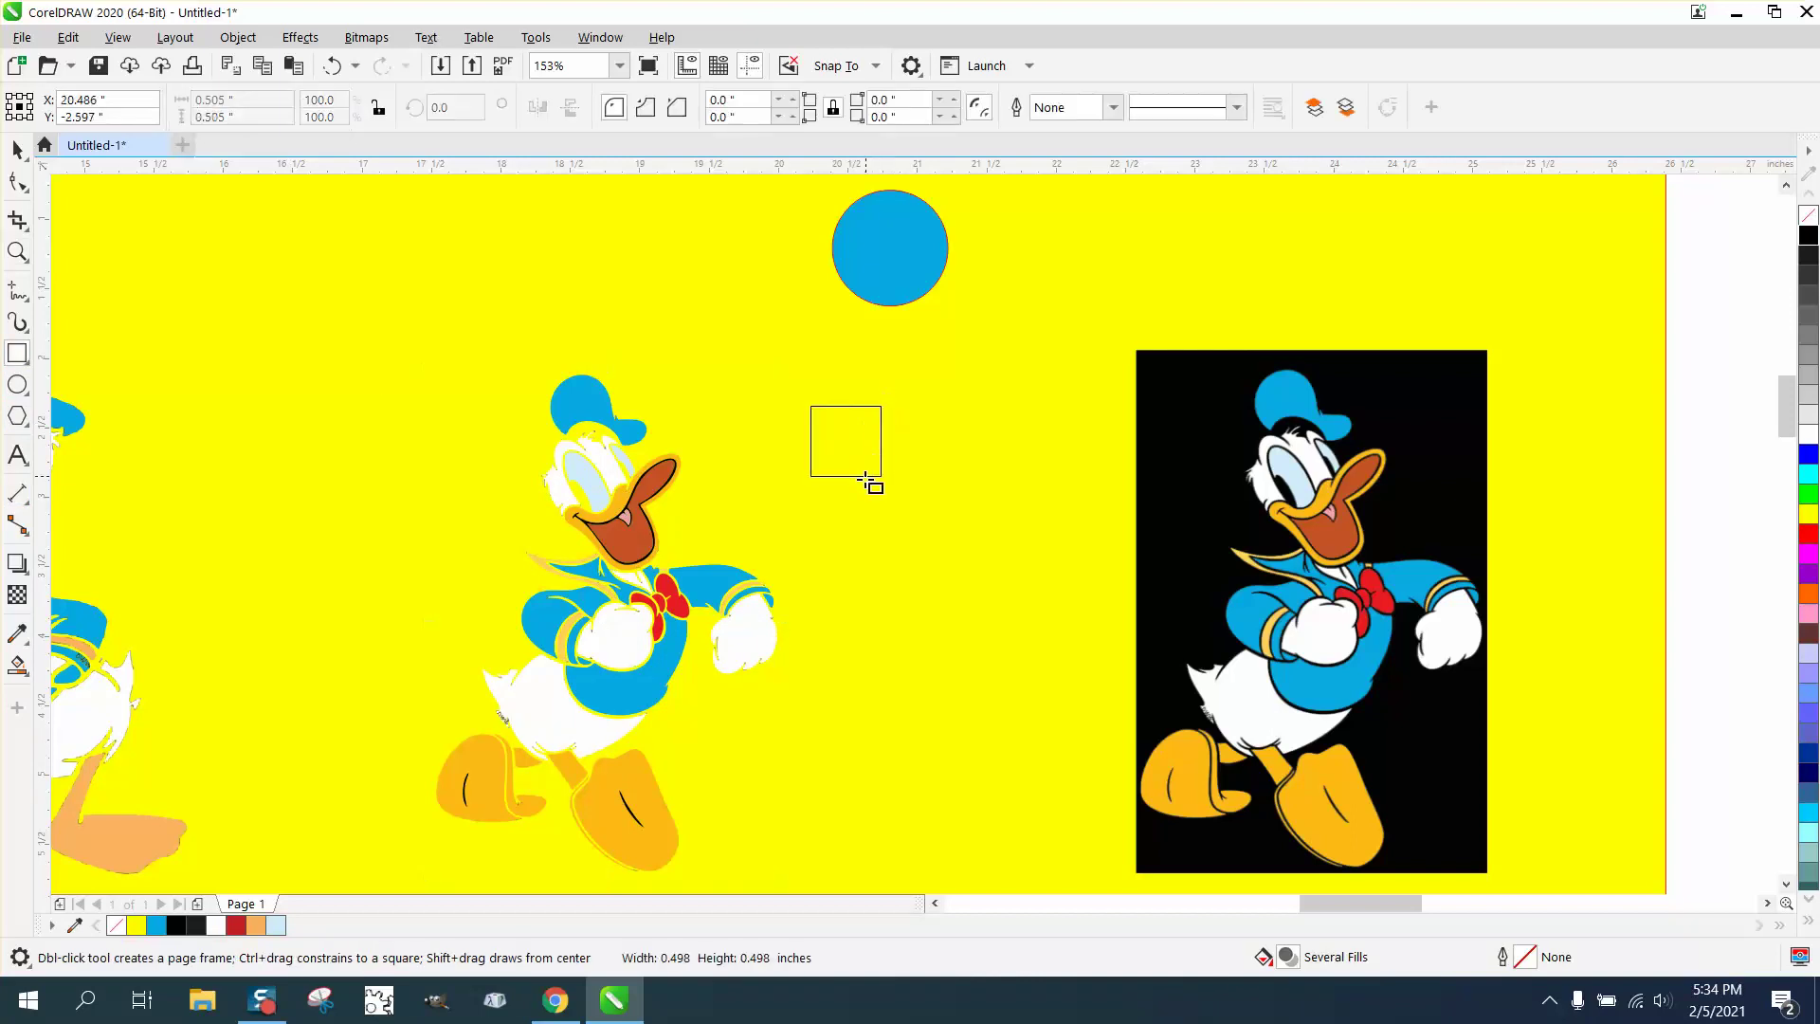
Set the Smart Fill colour to orange C:0 M:29 Y:98 K:0 sampled from Donald's foot.
click(29, 681)
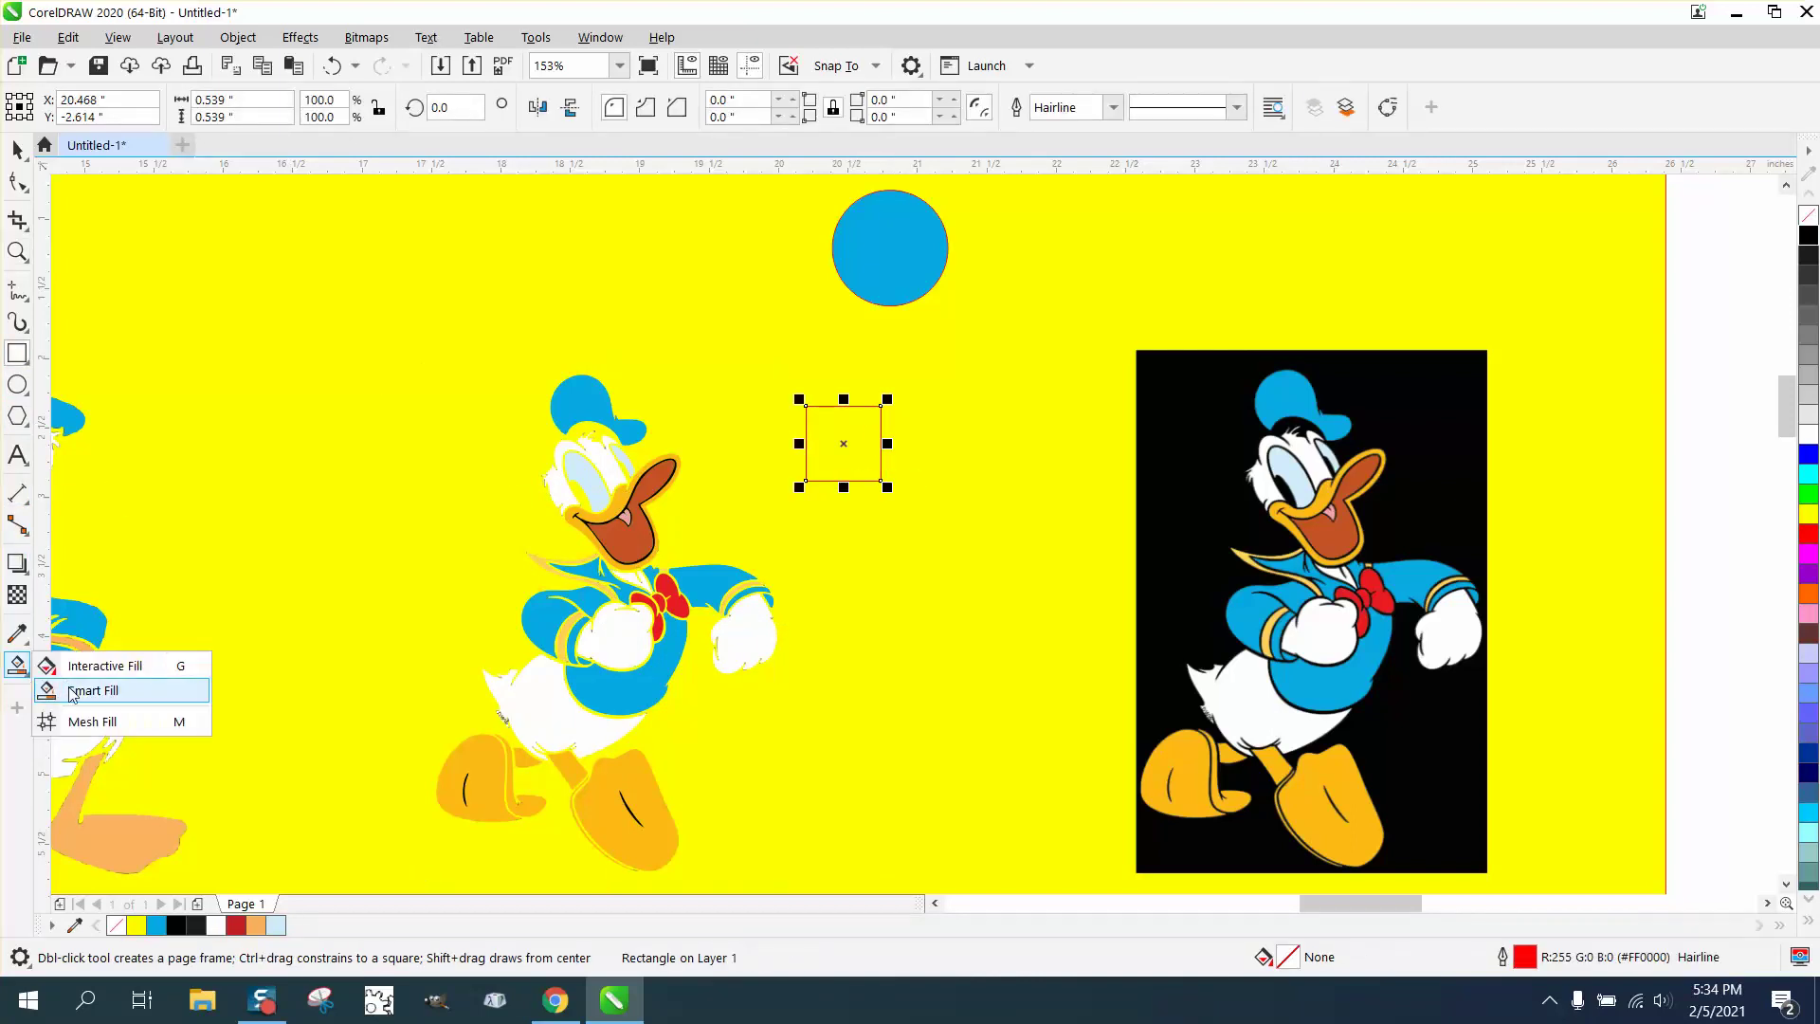
click(68, 690)
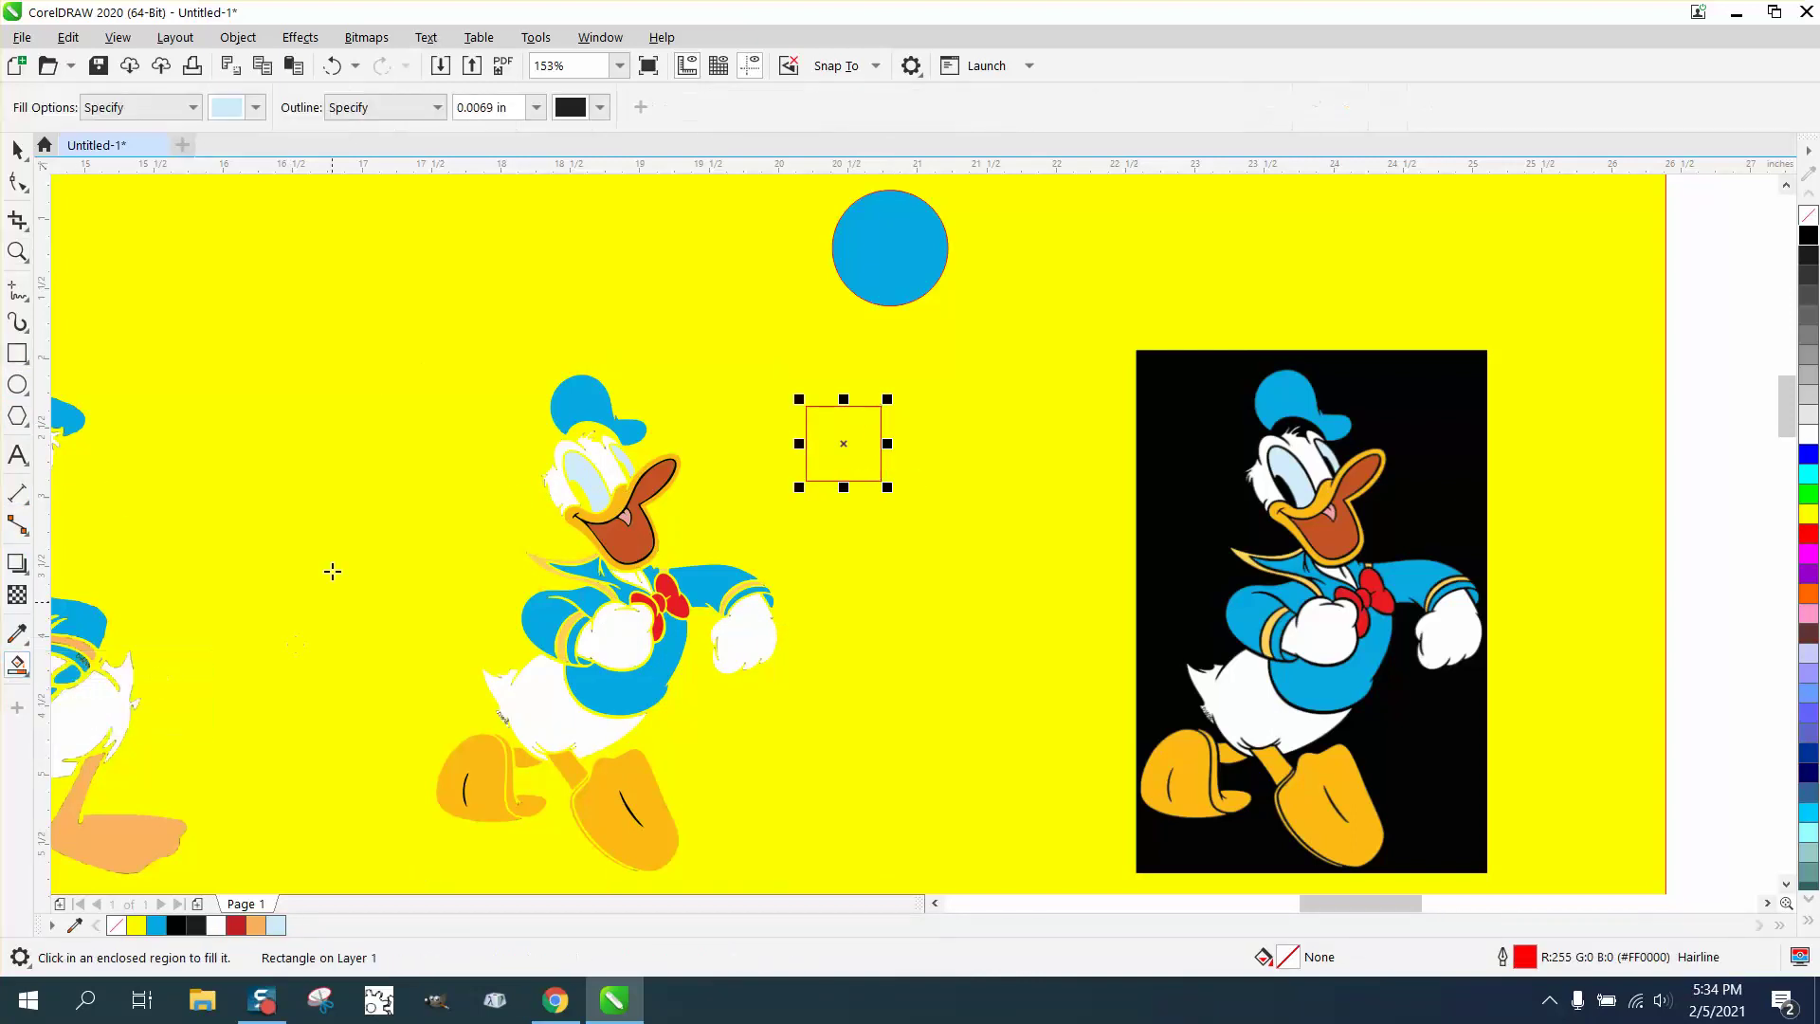
click(256, 108)
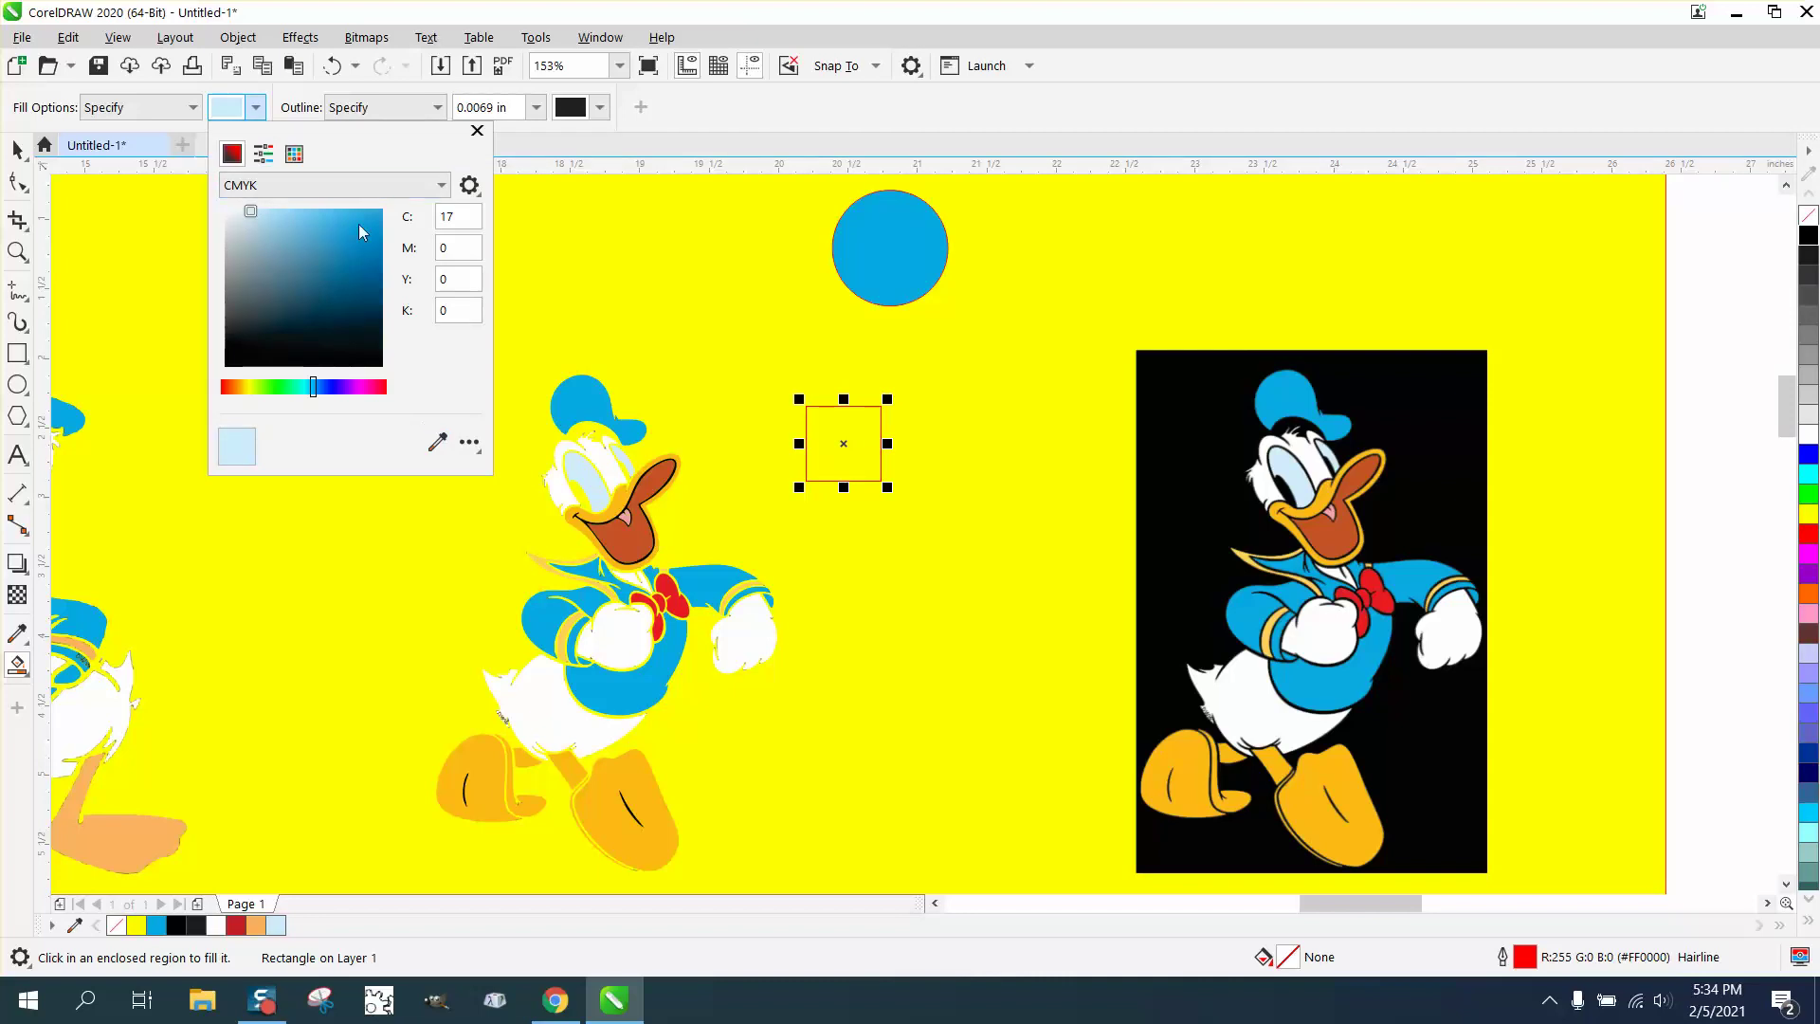
click(437, 441)
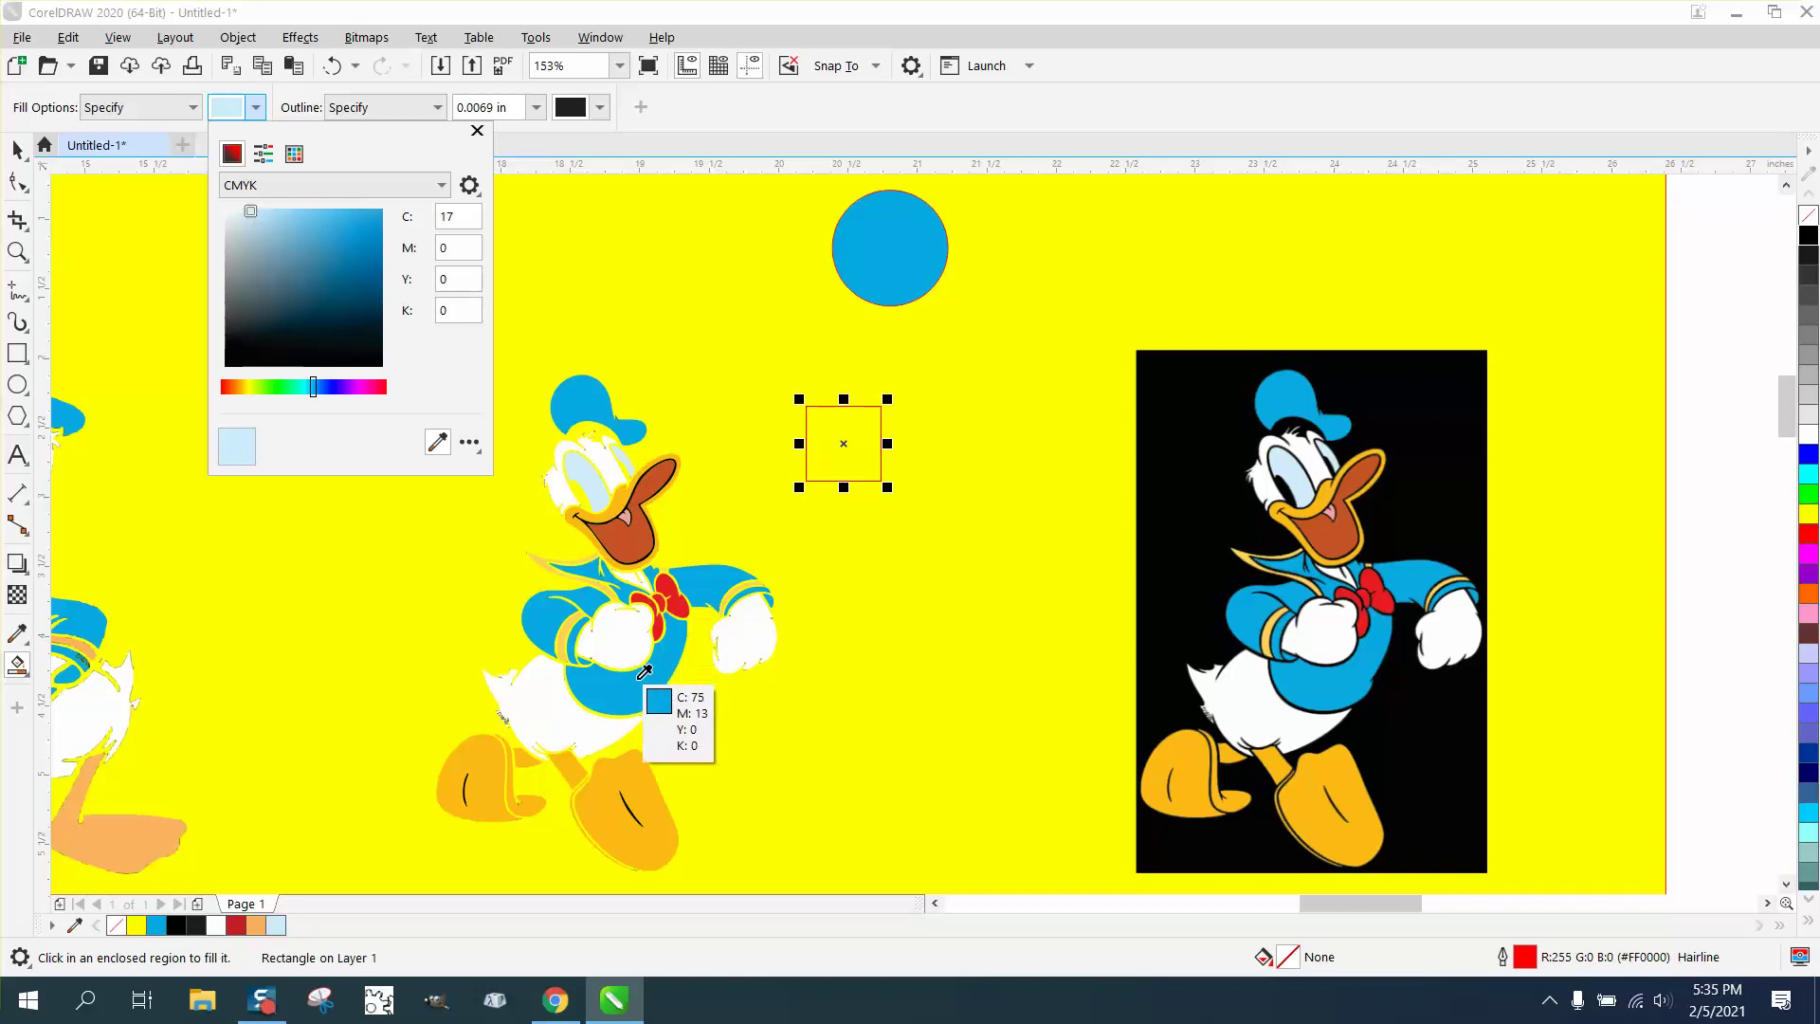
click(648, 753)
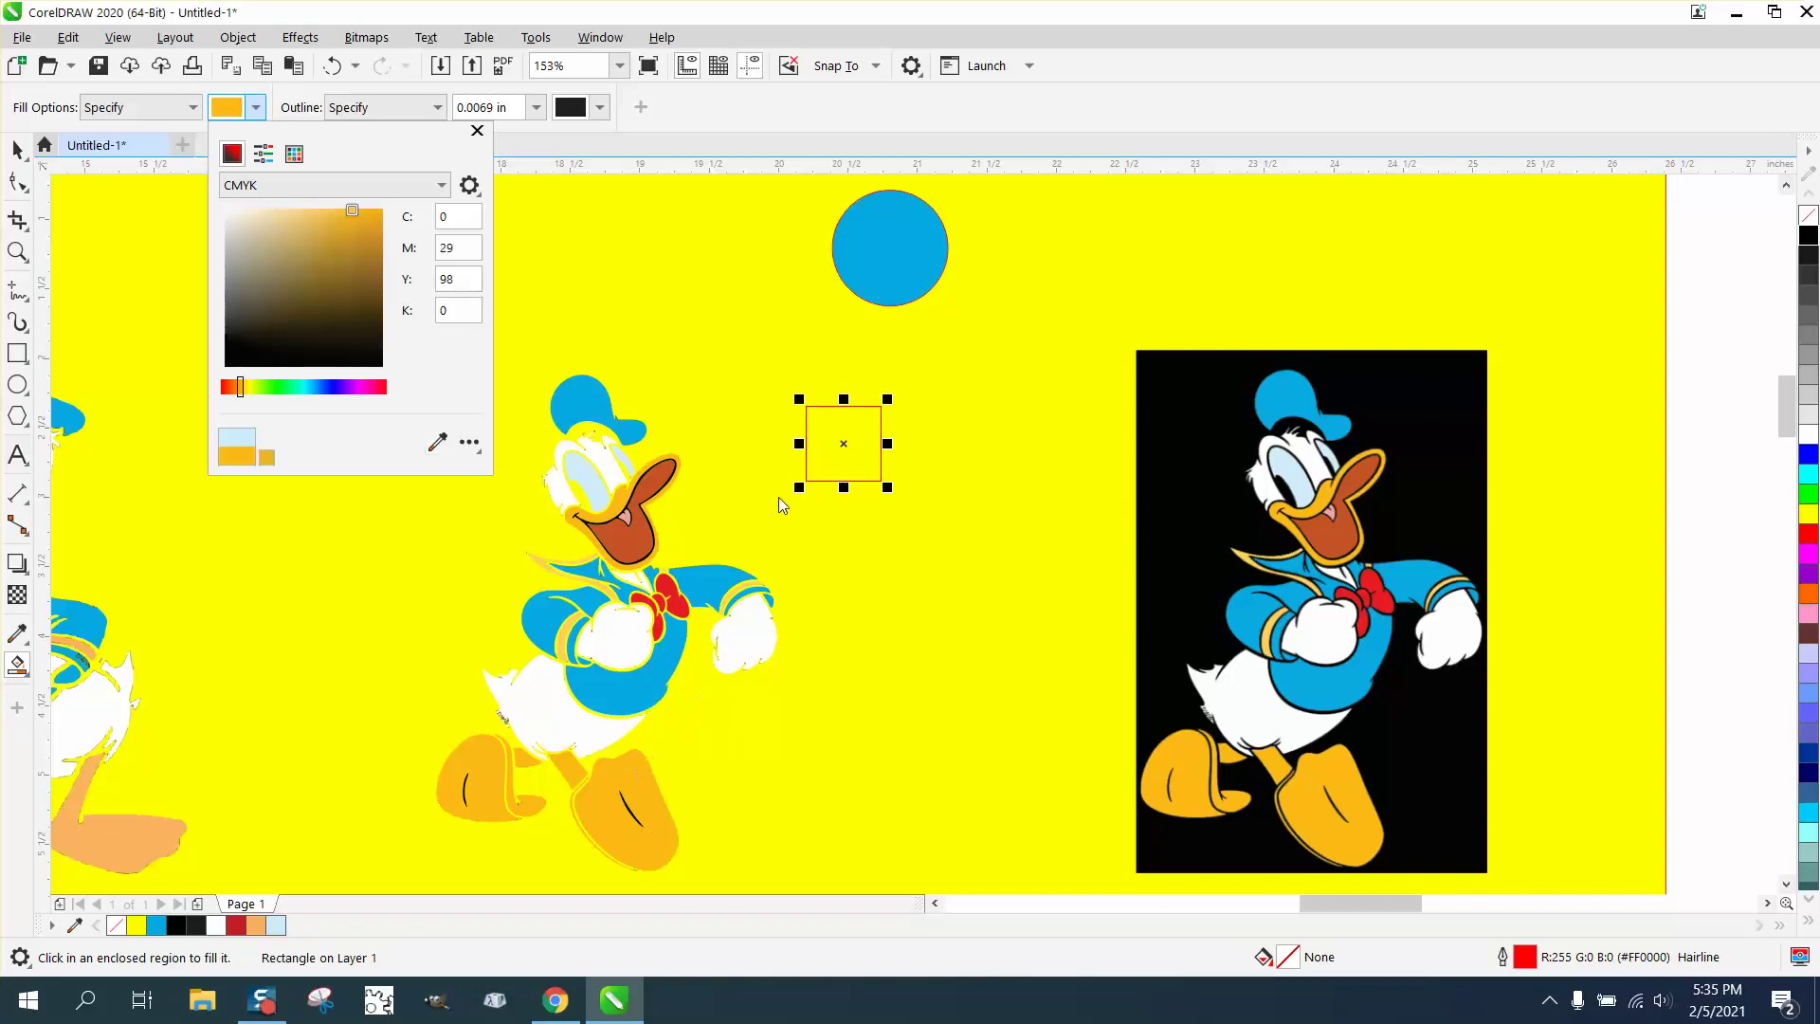
click(858, 462)
Create the orange-filled square and drag it down over Donald's foot.
click(877, 483)
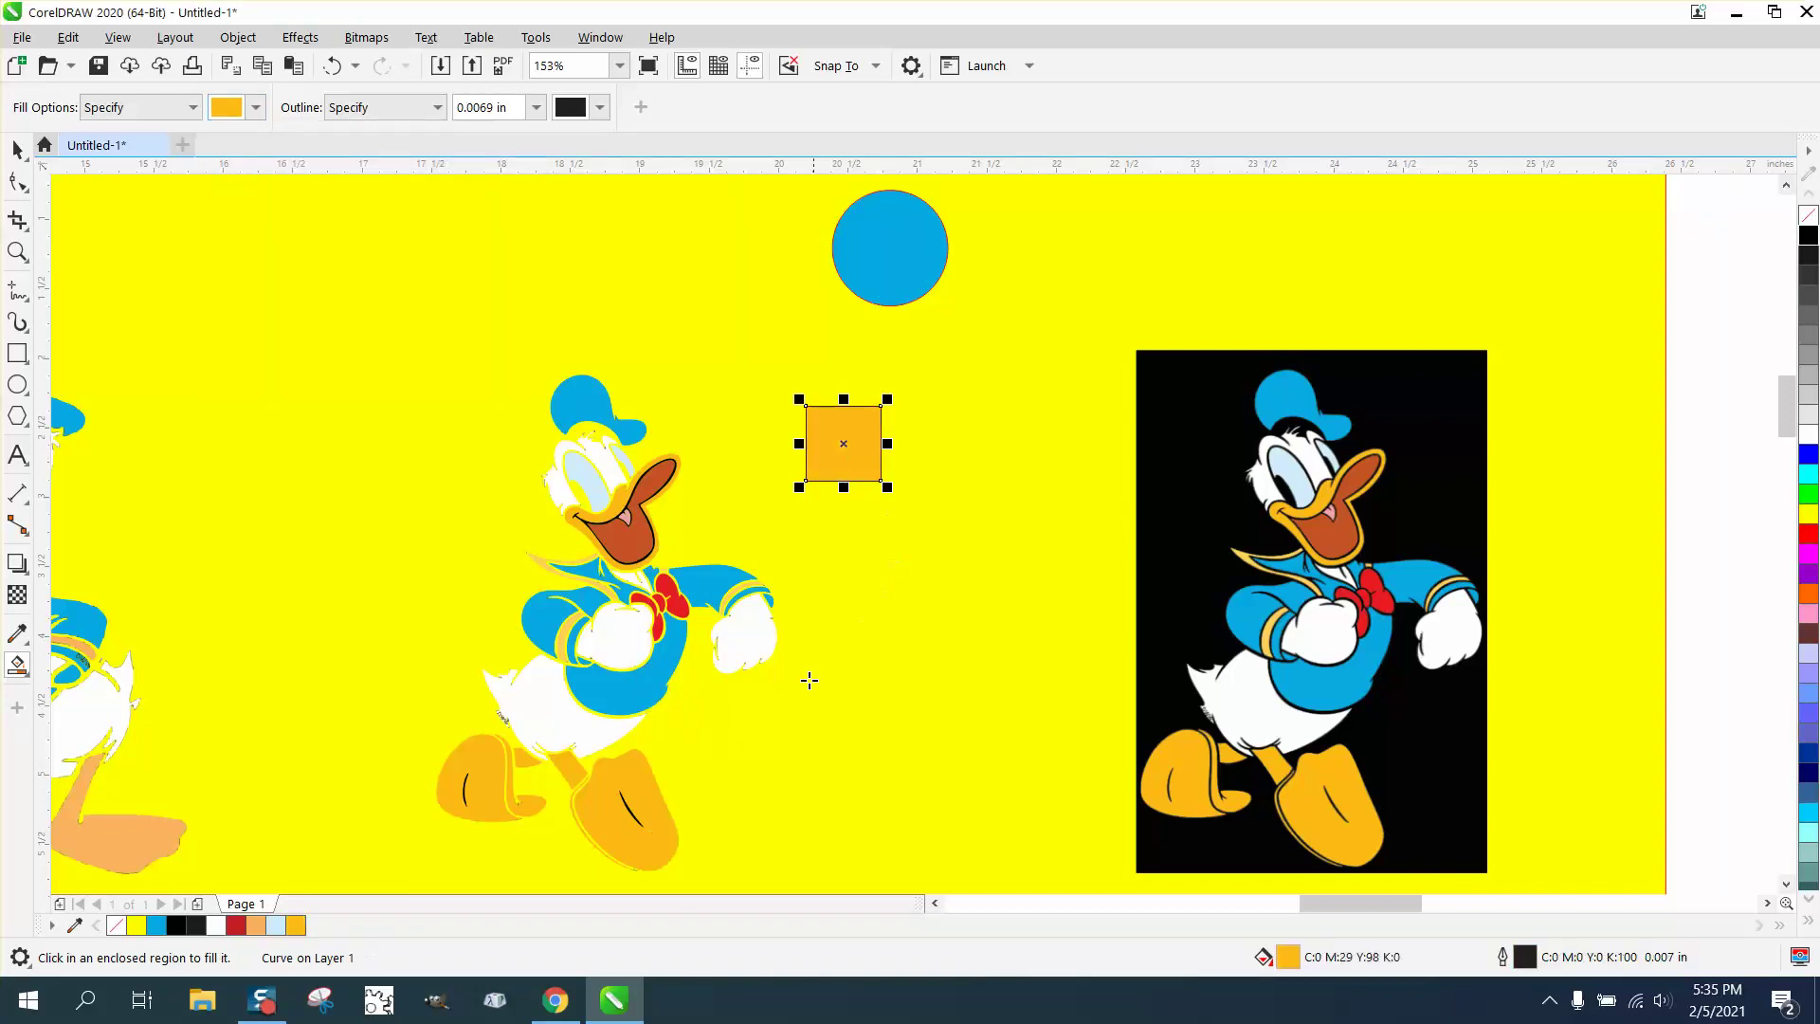
click(17, 149)
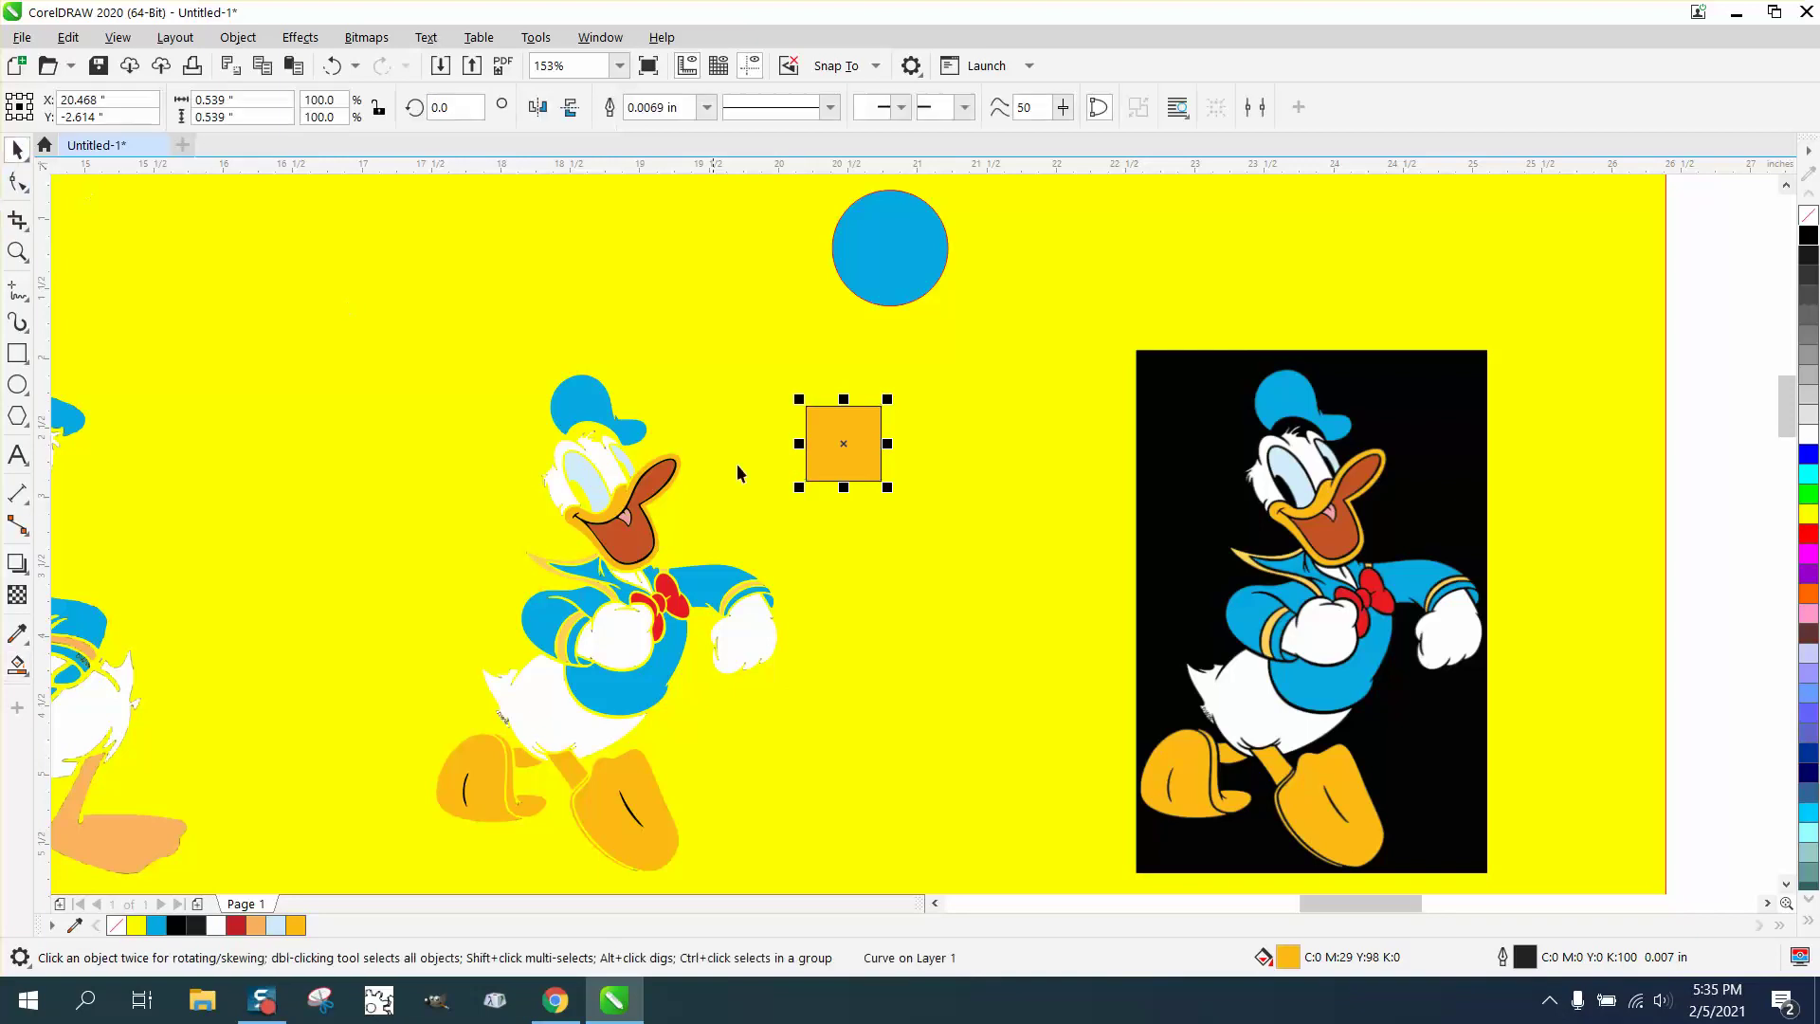
drag(847, 453, 690, 821)
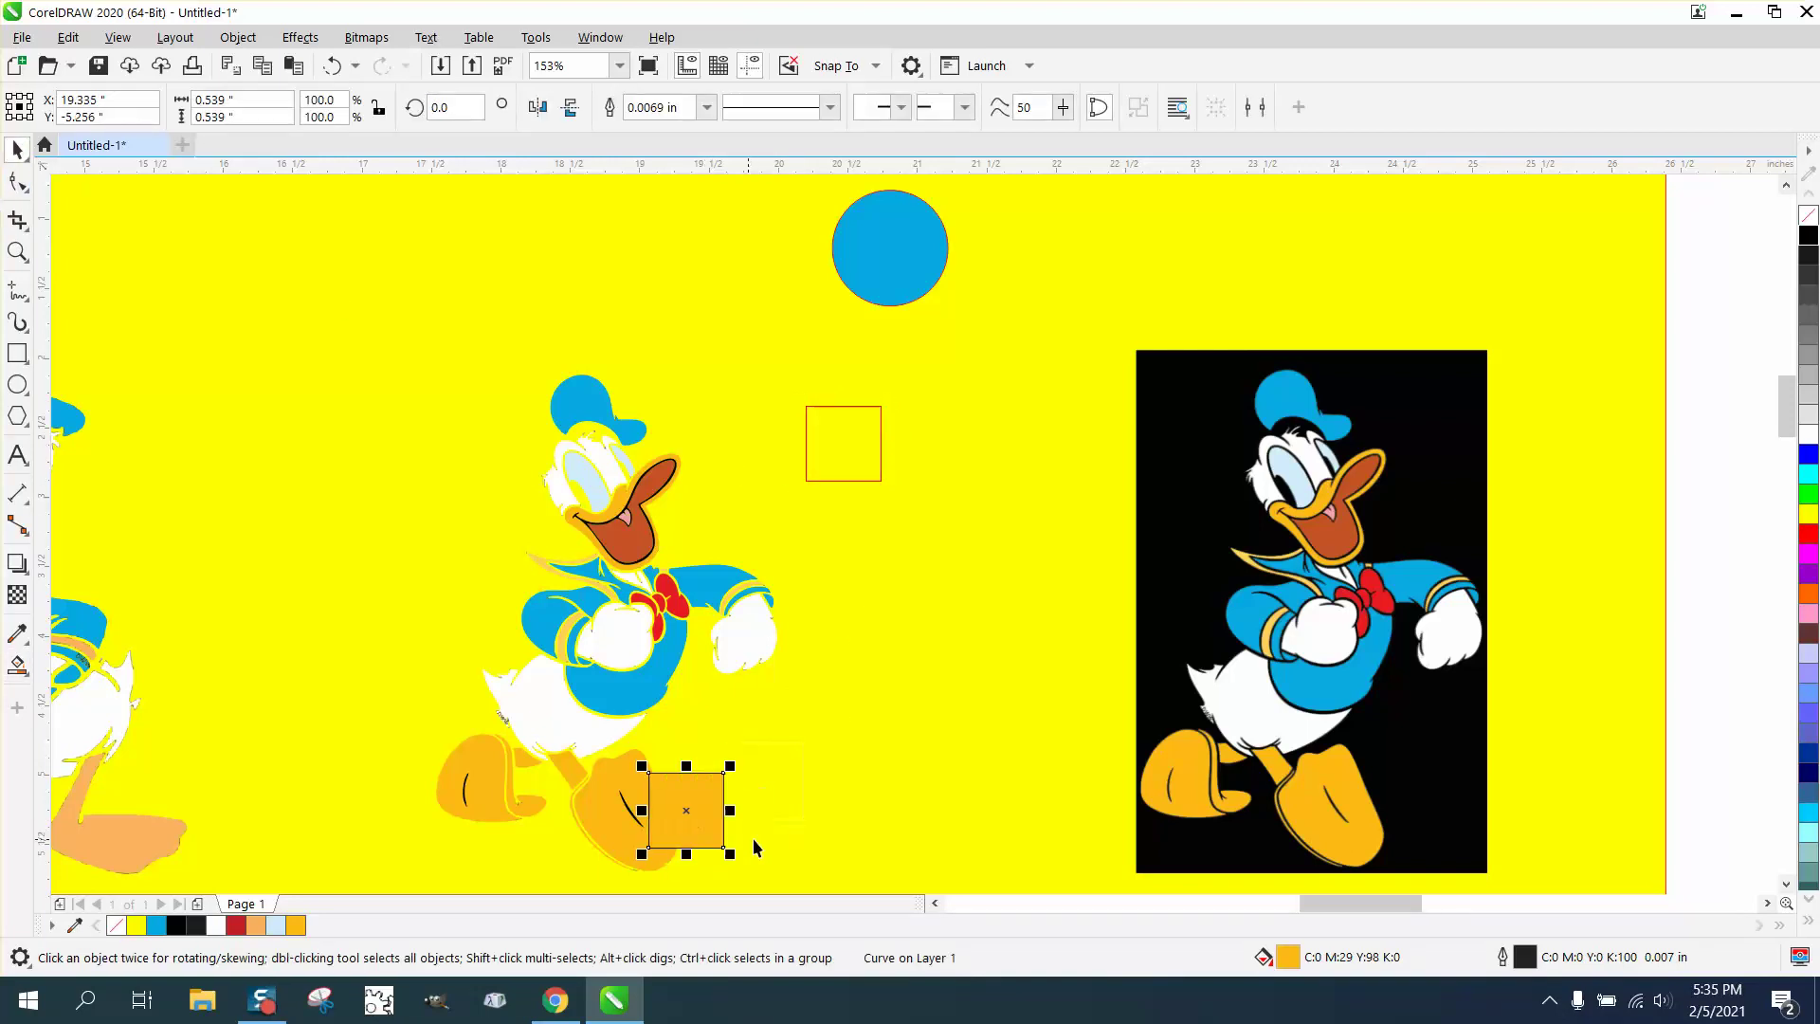
scroll(474, 641, down, 3)
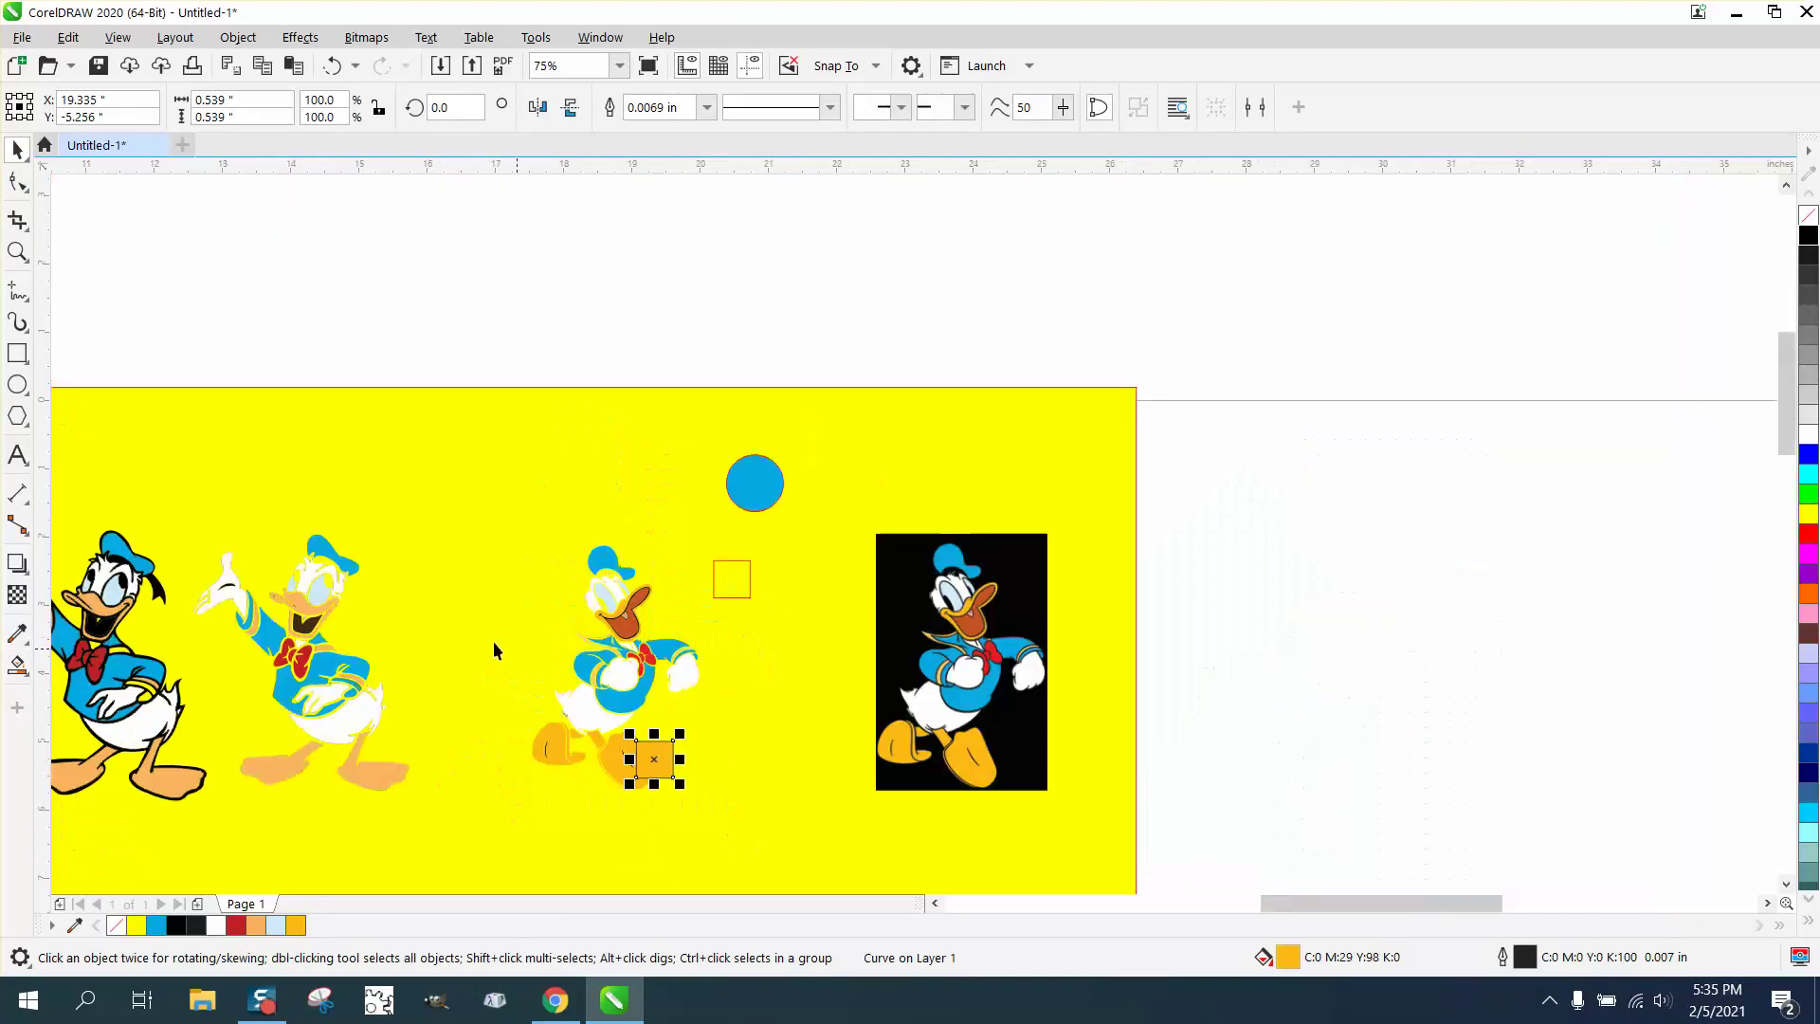